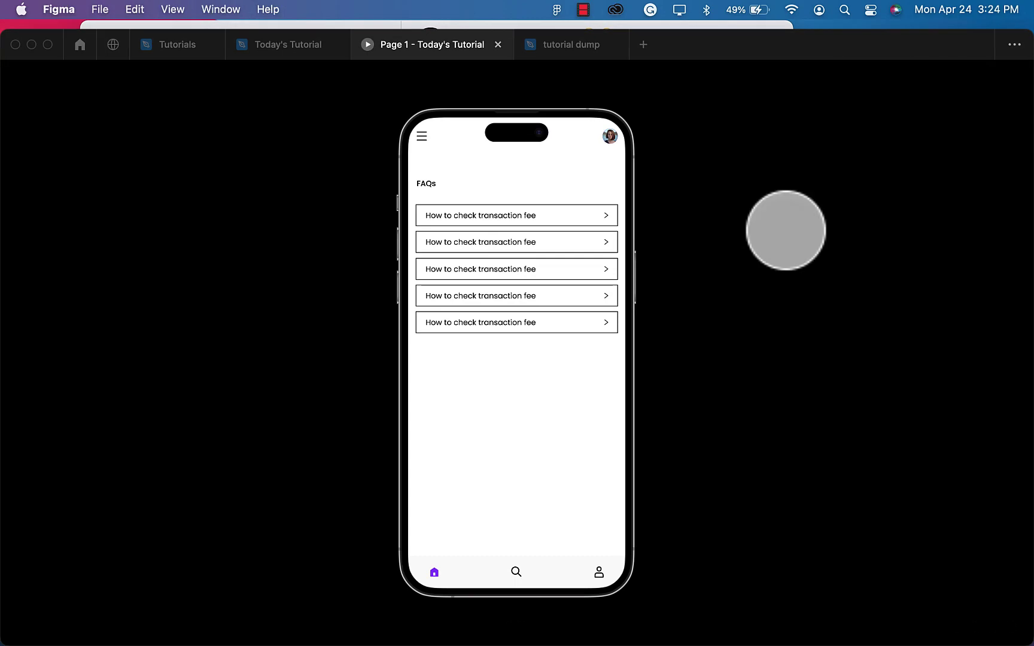
# - Preview the finished accordion by expanding and collapsing each of the five FAQ answers
pyautogui.click(528, 214)
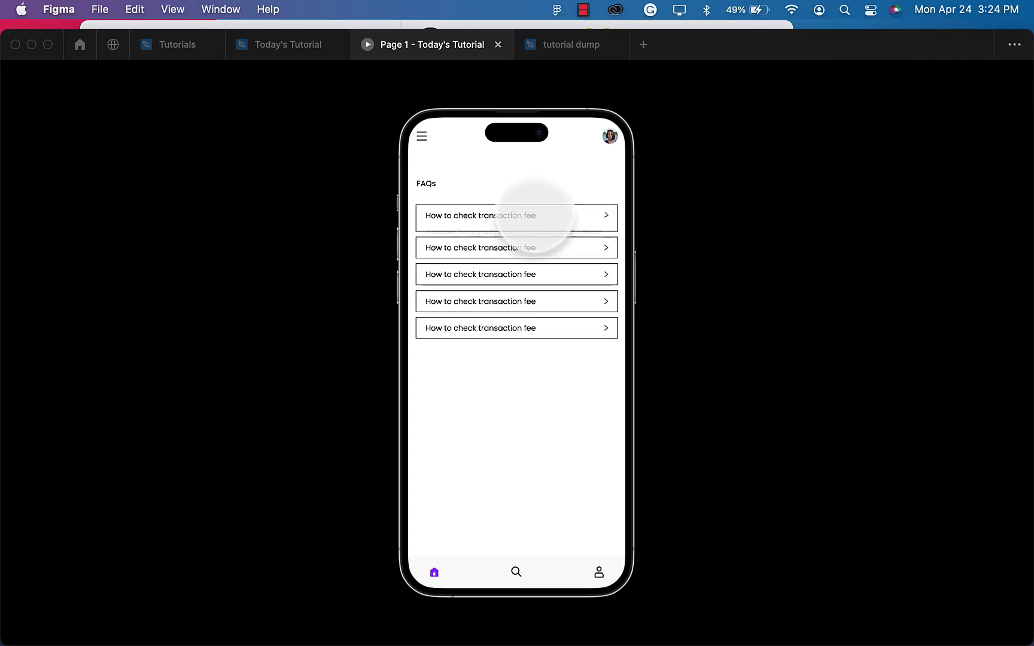
pyautogui.click(513, 277)
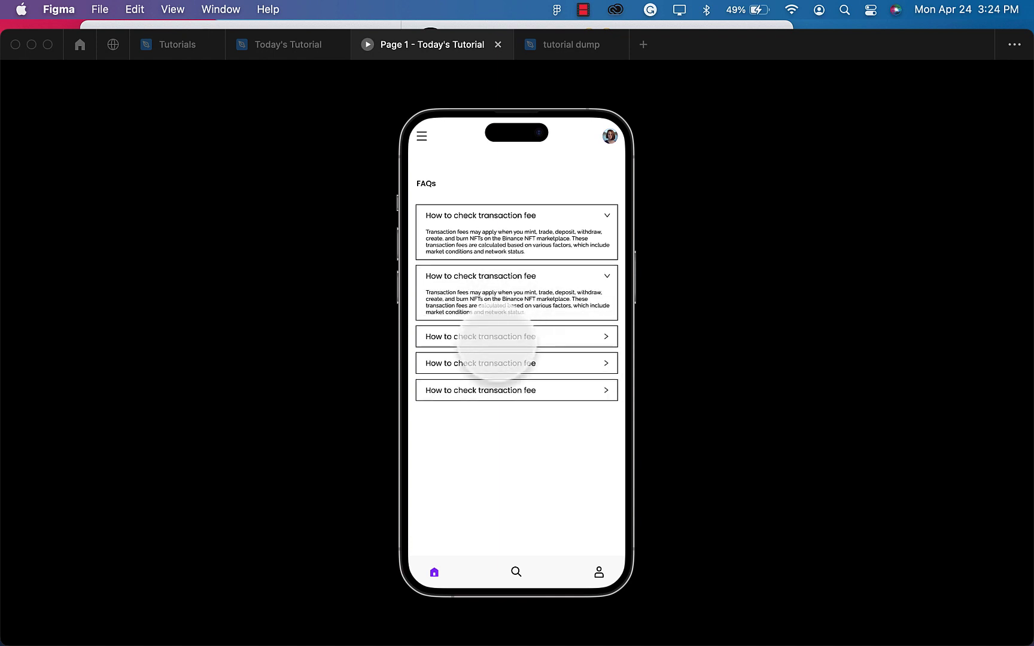
pyautogui.click(496, 338)
pyautogui.click(489, 397)
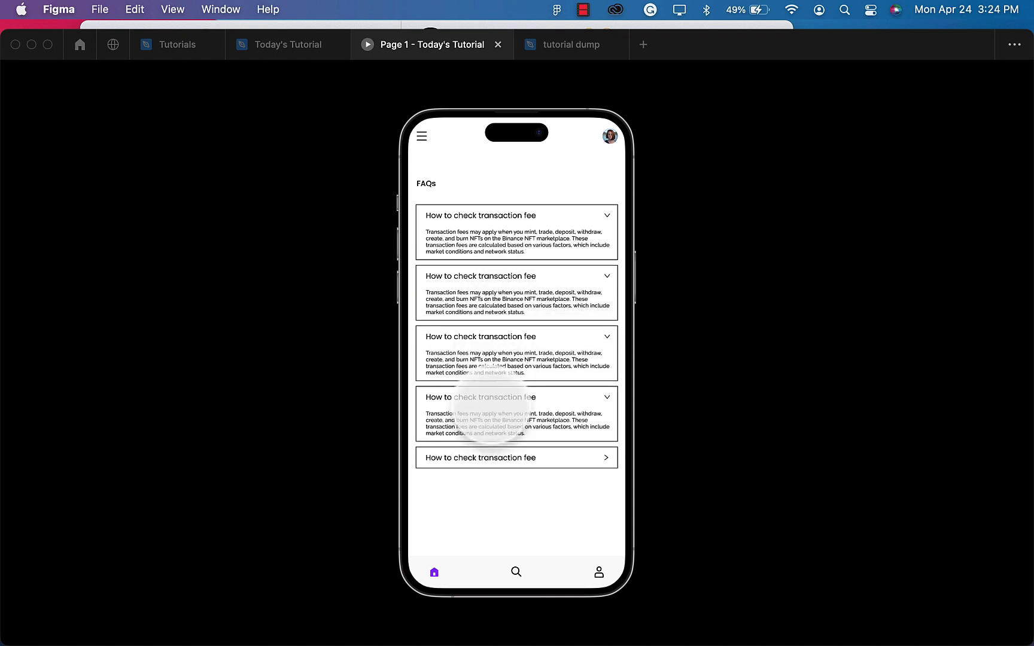
pyautogui.click(490, 458)
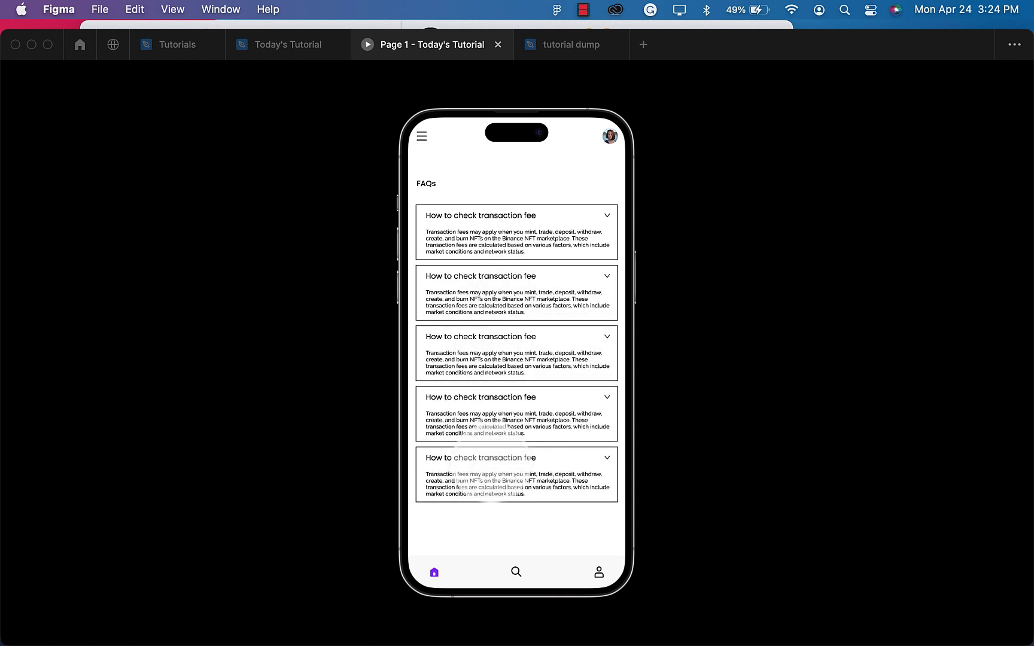
pyautogui.click(491, 460)
pyautogui.click(490, 407)
pyautogui.click(484, 347)
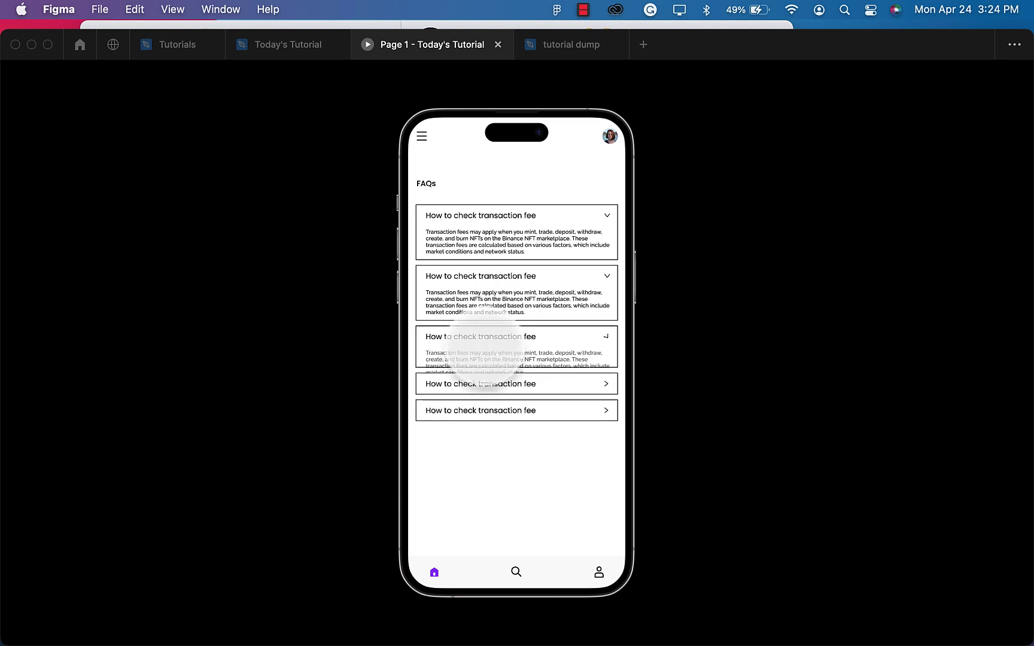
pyautogui.click(484, 281)
pyautogui.click(483, 228)
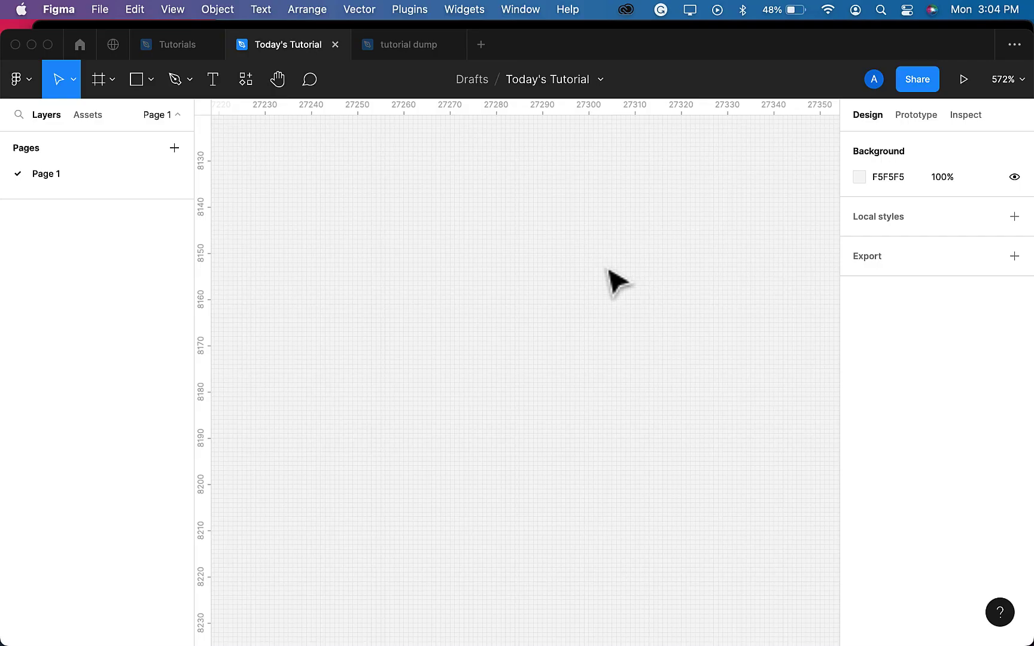
# - Add a text layer reading 'How to check transaction fee' on the canvas
pyautogui.click(212, 84)
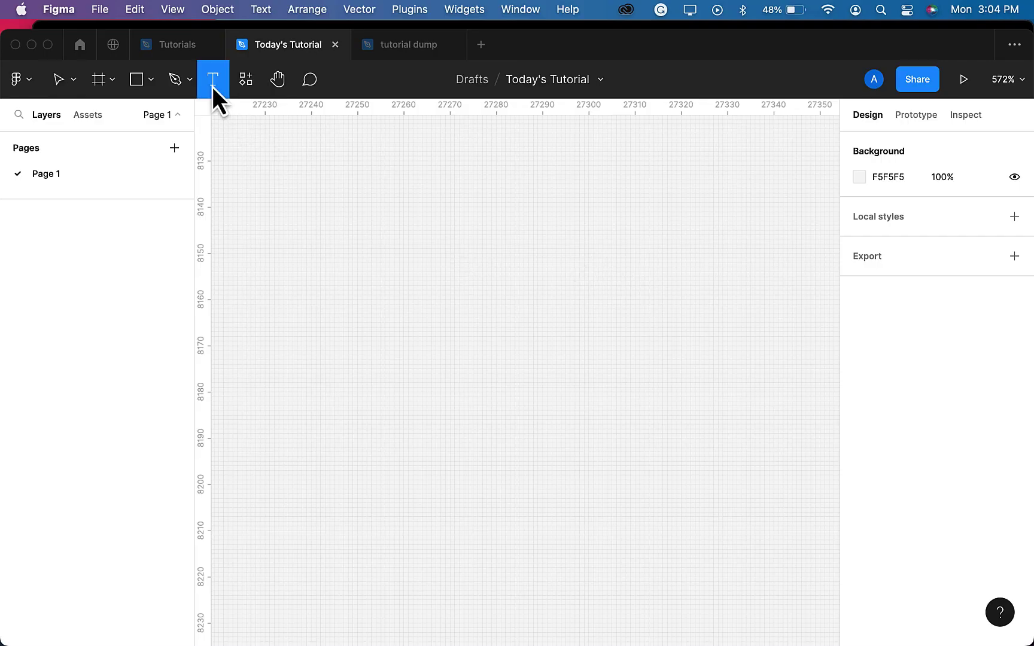
pyautogui.click(350, 234)
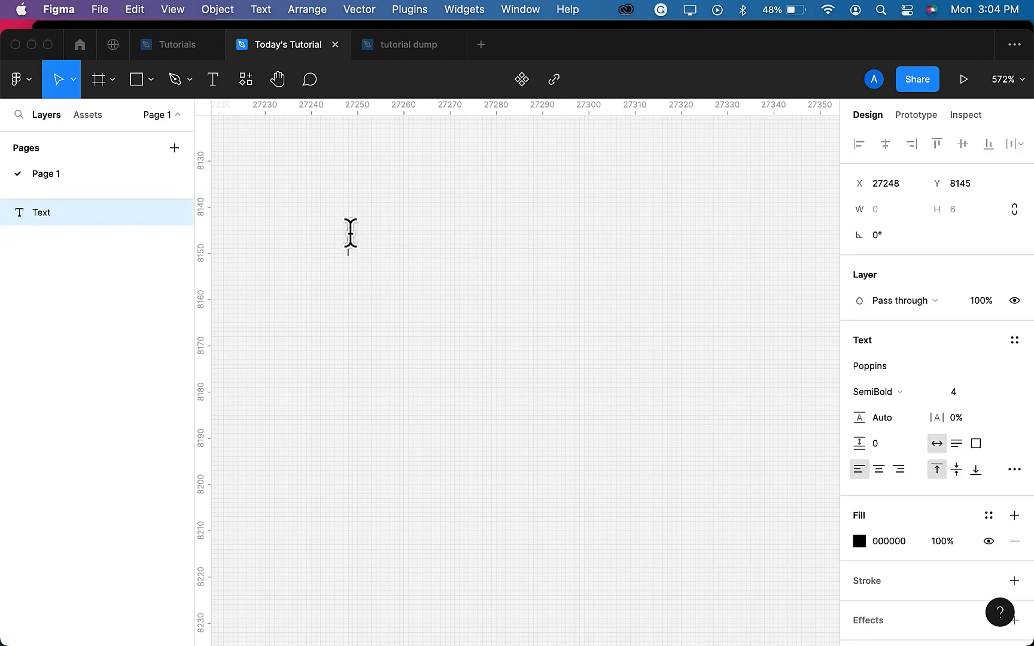
pyautogui.write('How to c')
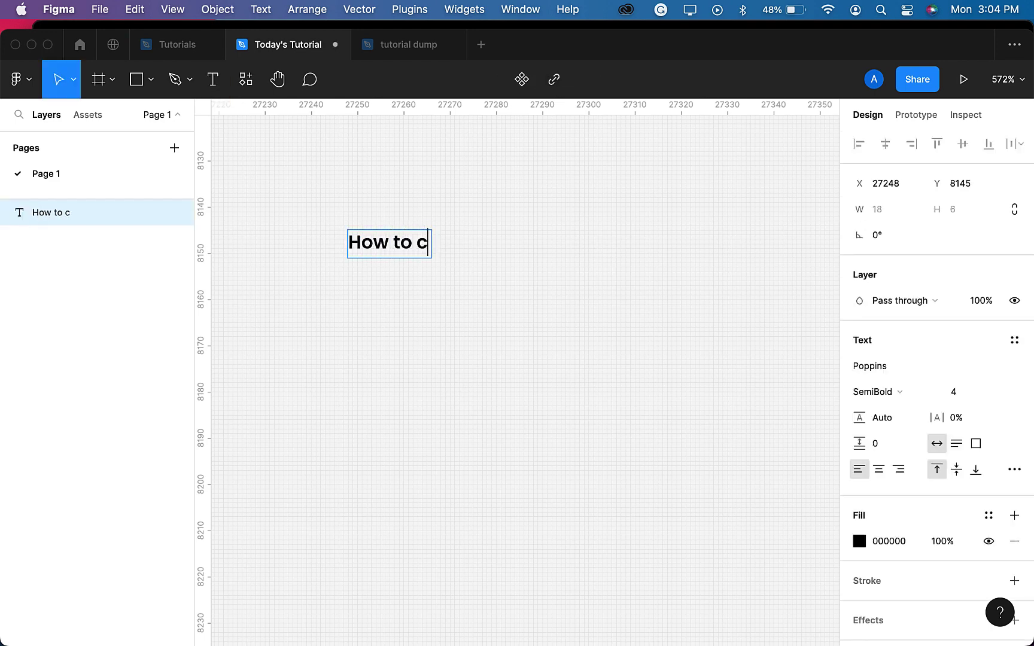
pyautogui.write('heck tran')
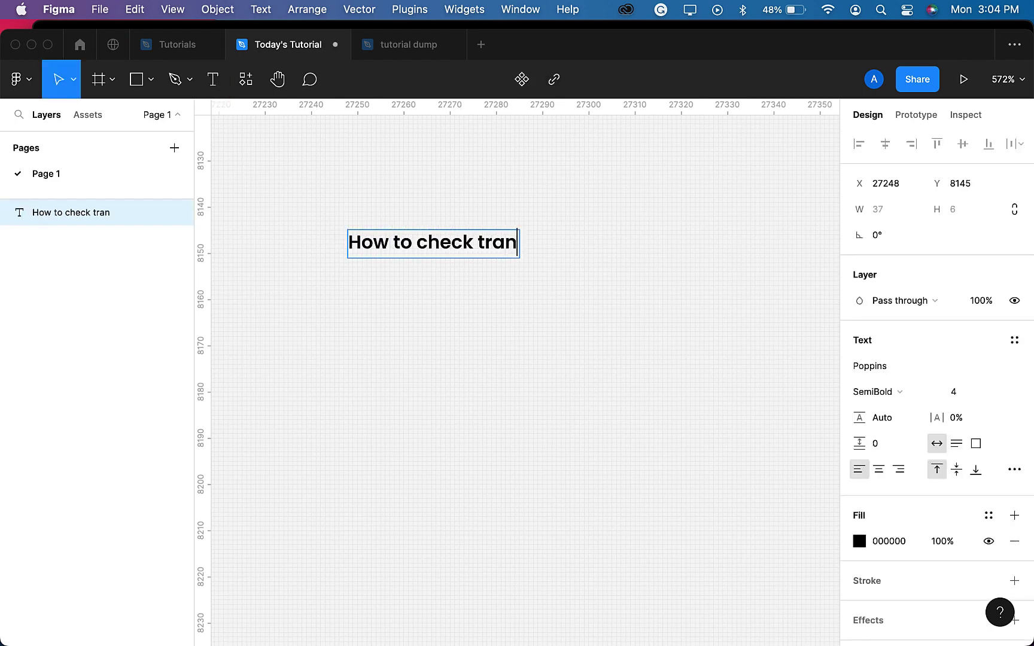
pyautogui.write('saction fee')
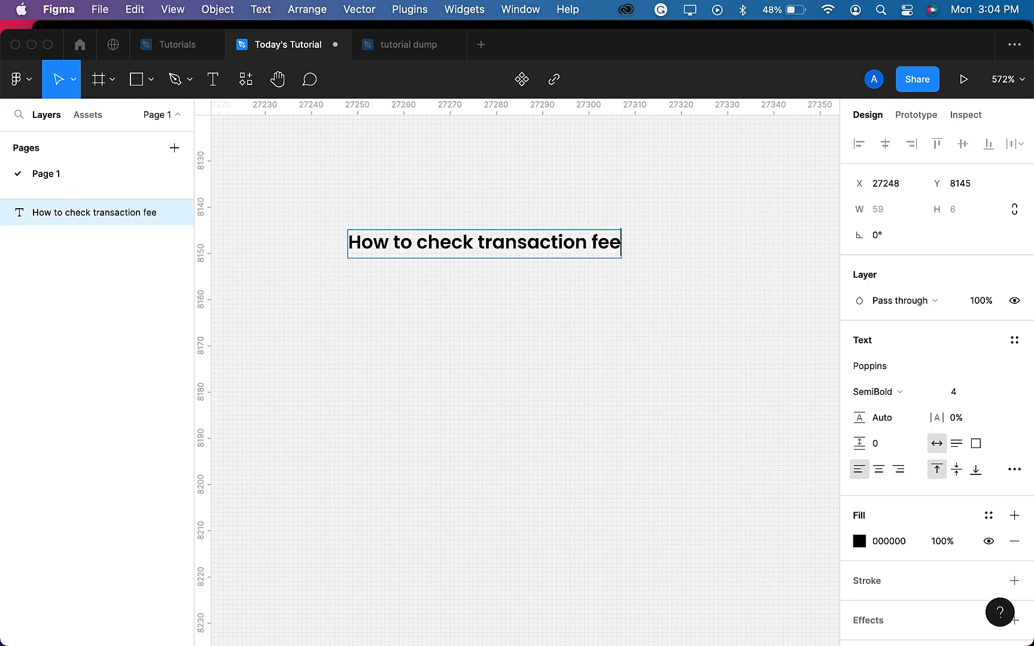
pyautogui.press('Escape')
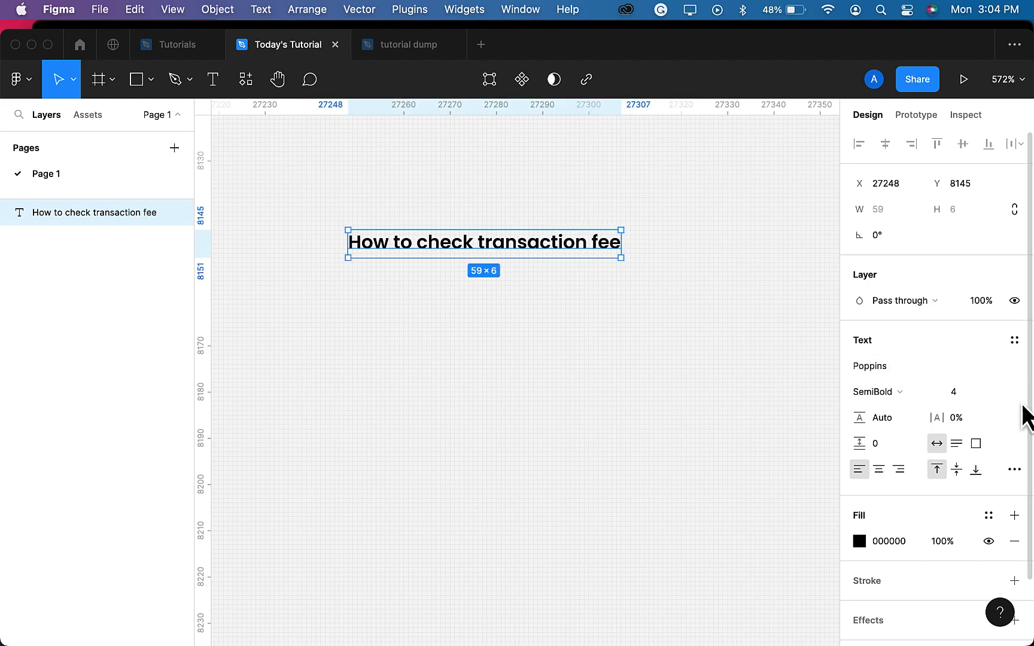
# - Set the question text to font size 15 with Regular weight
pyautogui.write('1')
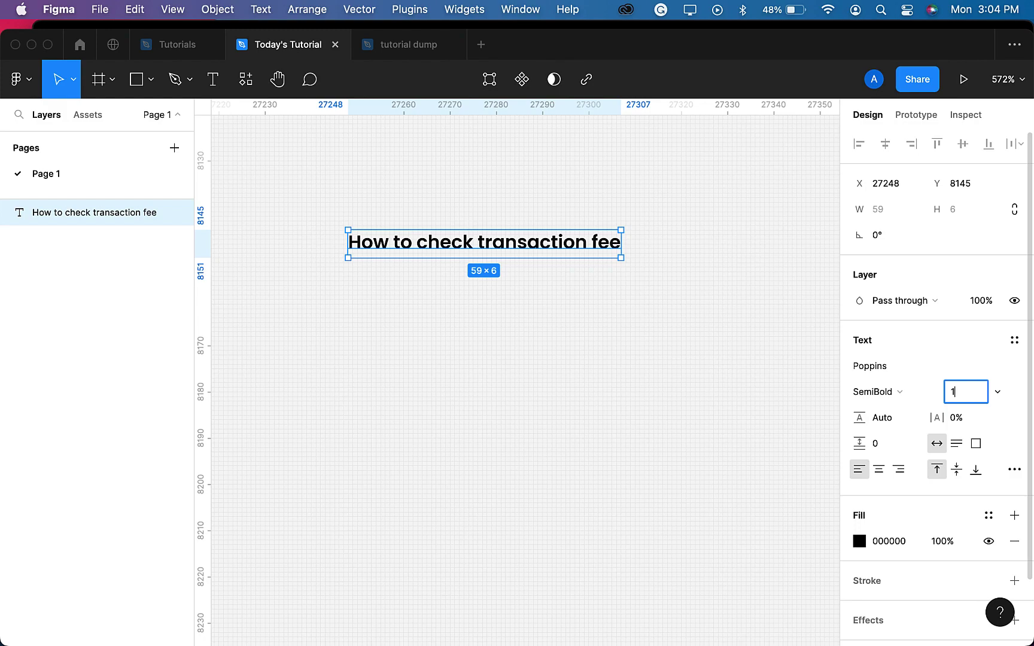
pyautogui.write('5')
pyautogui.press('Return')
pyautogui.scroll(-5, 750, 487)
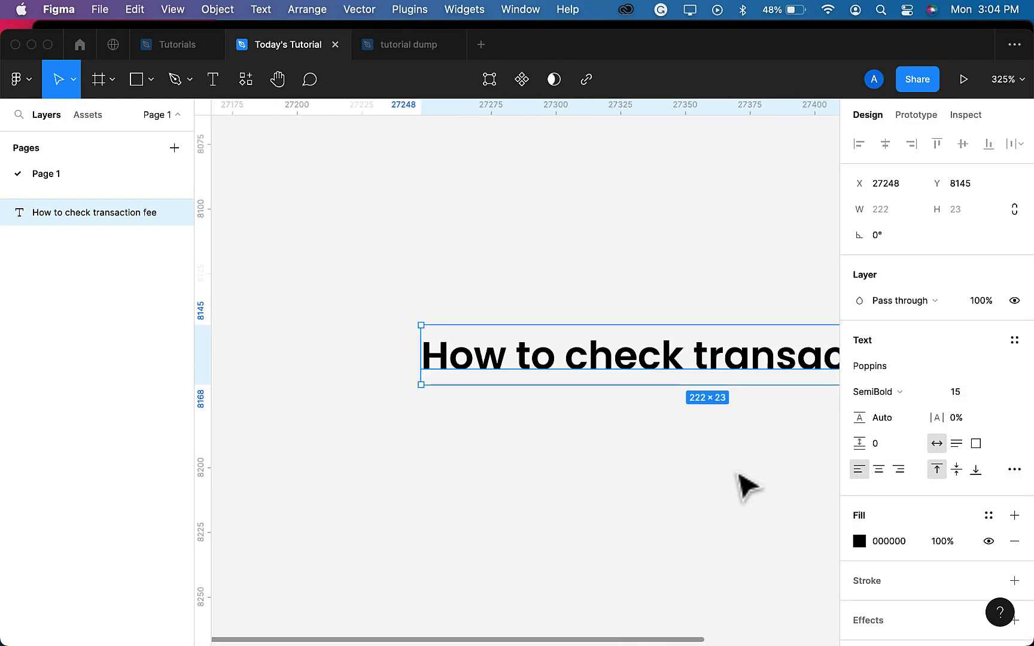
pyautogui.scroll(-5, 739, 475)
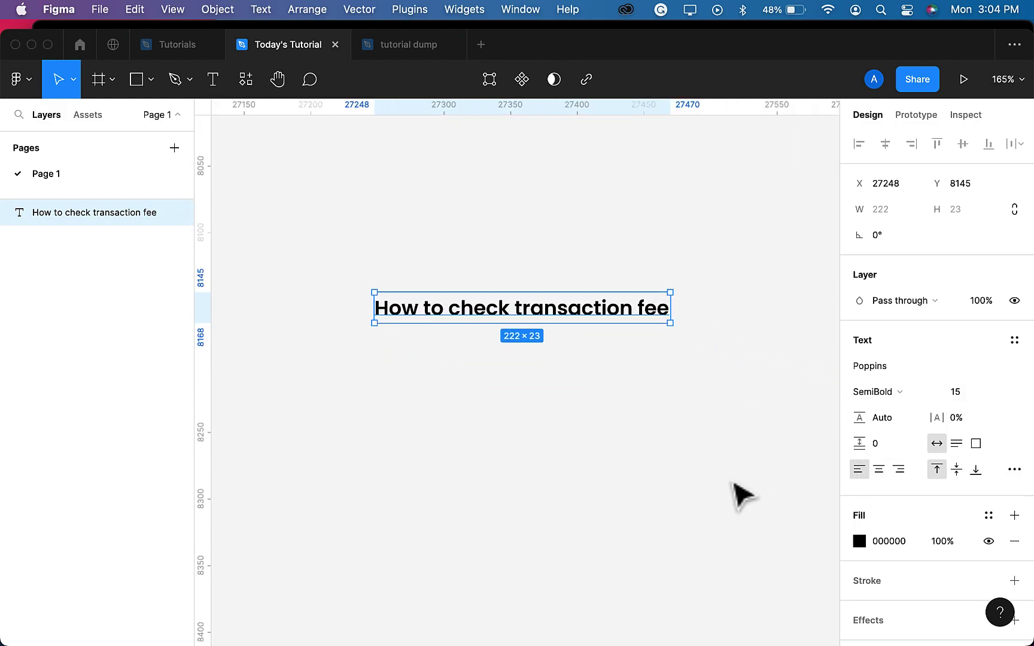
pyautogui.scroll(-2, 734, 491)
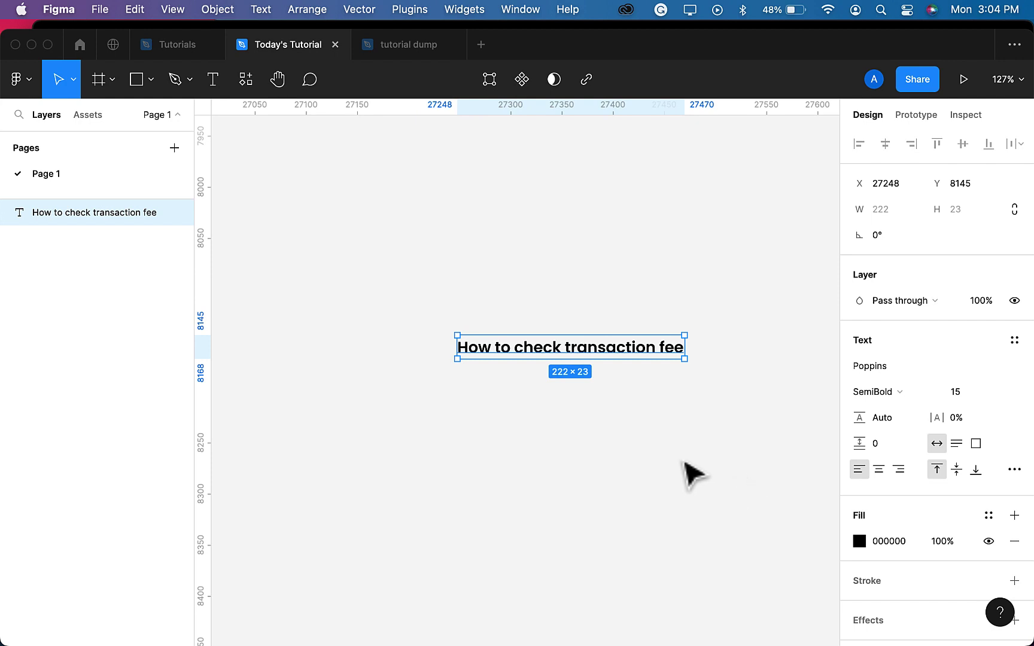
pyautogui.click(920, 389)
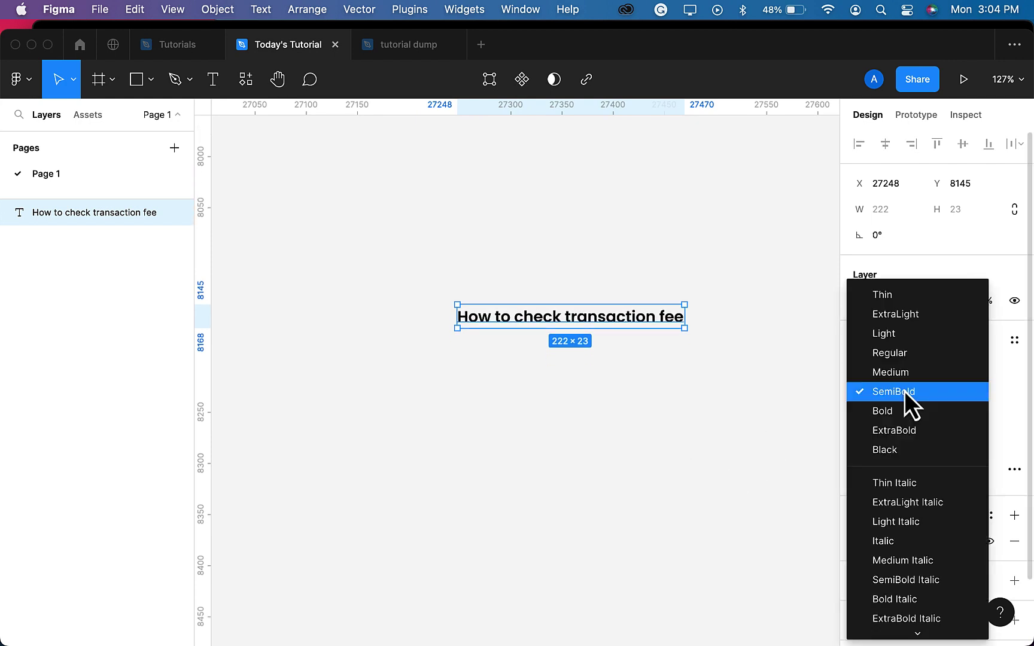
pyautogui.click(901, 359)
pyautogui.scroll(3, 685, 339)
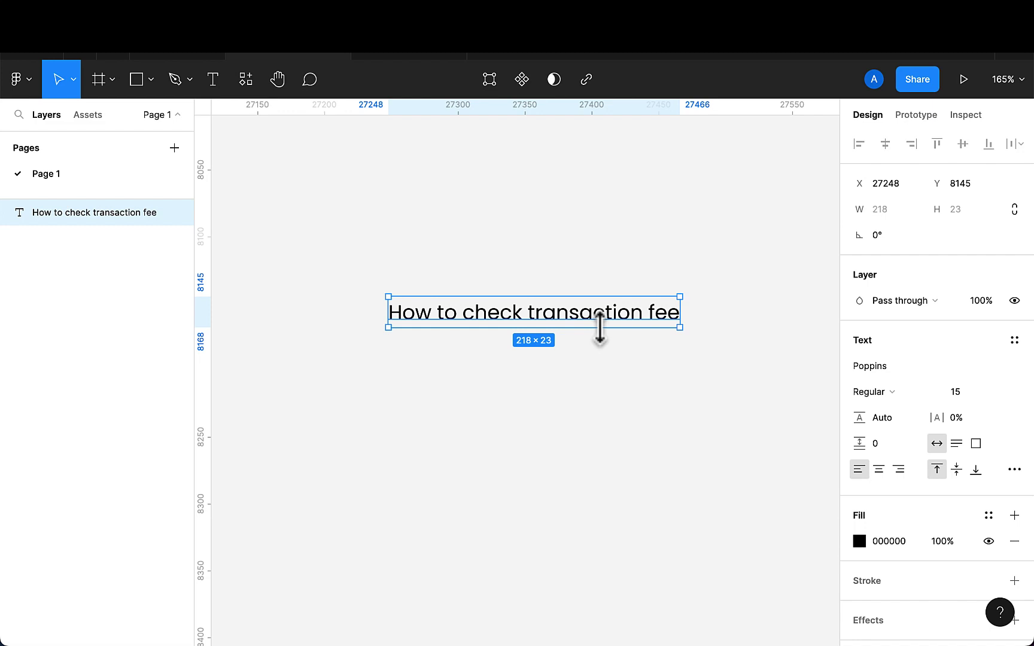
# - Wrap the question text in an auto-layout frame with a white fill
pyautogui.hotkey('shift', 'a')
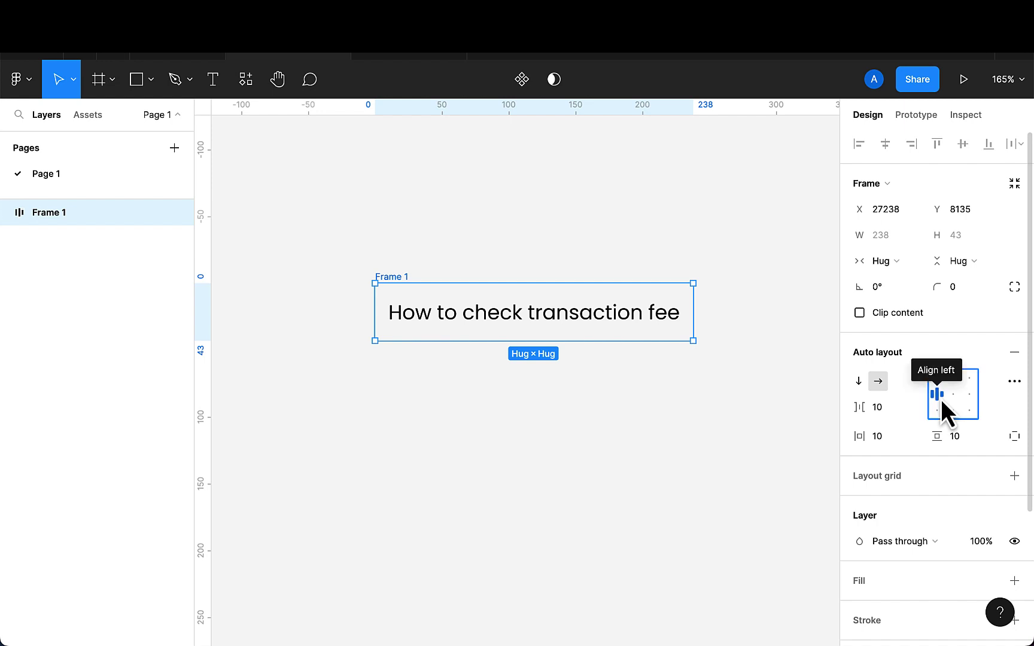
pyautogui.scroll(-2, 905, 485)
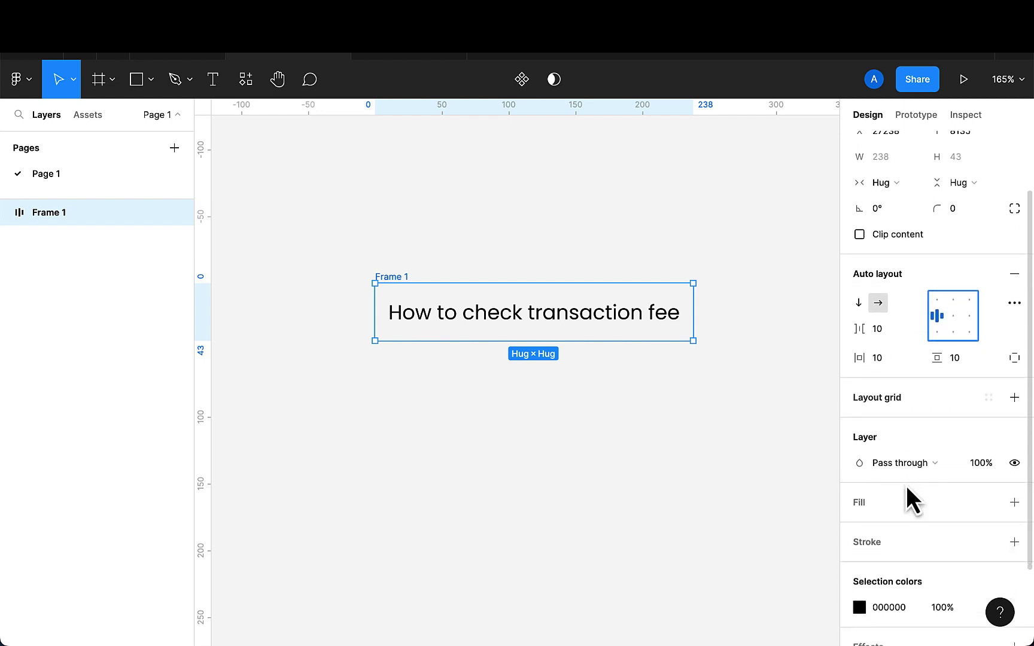
pyautogui.click(1014, 503)
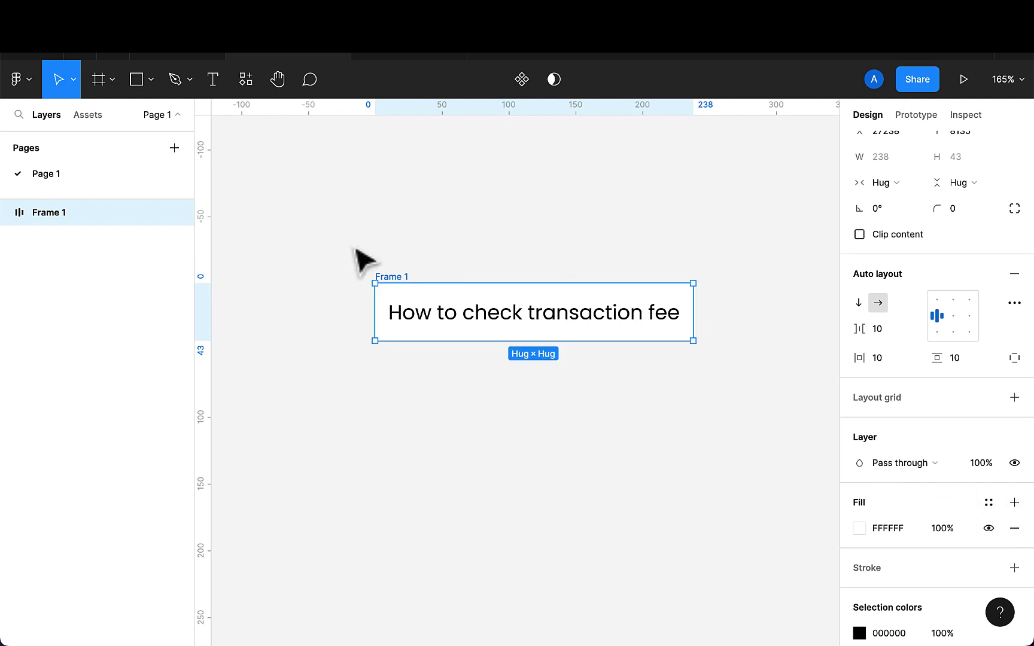
pyautogui.scroll(1, 873, 173)
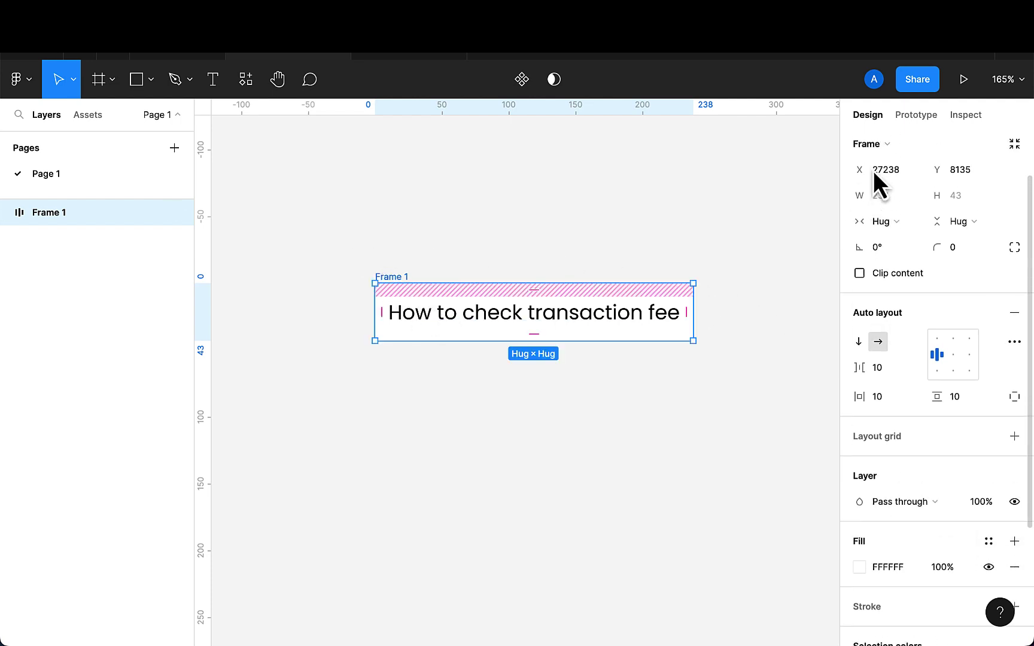
# - Make the frame's width Fixed at 400
pyautogui.click(901, 239)
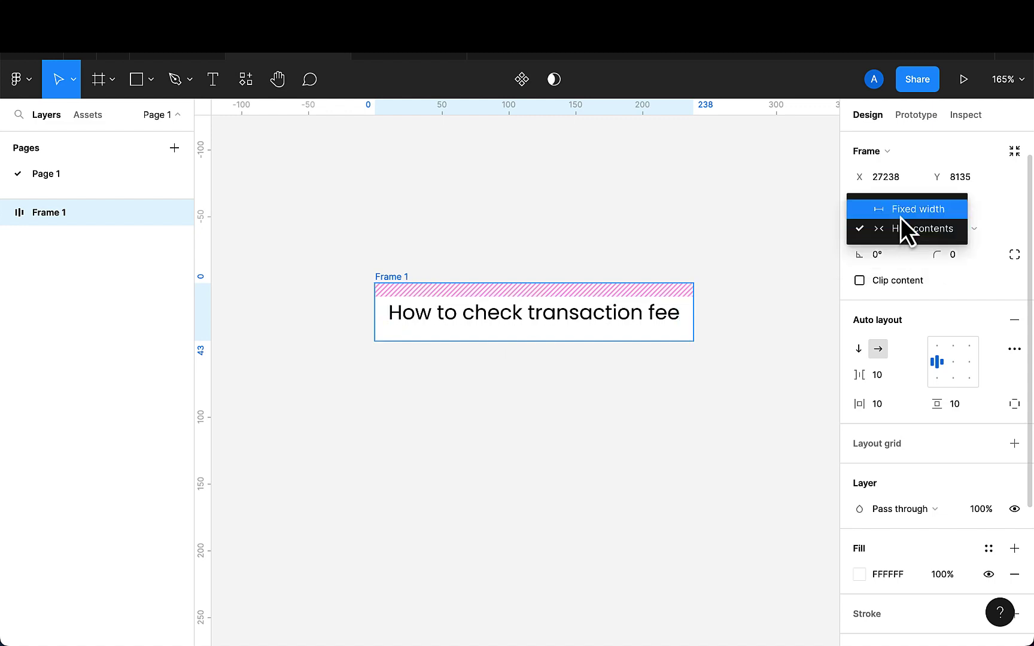
pyautogui.click(901, 219)
pyautogui.click(893, 209)
pyautogui.press('BackSpace')
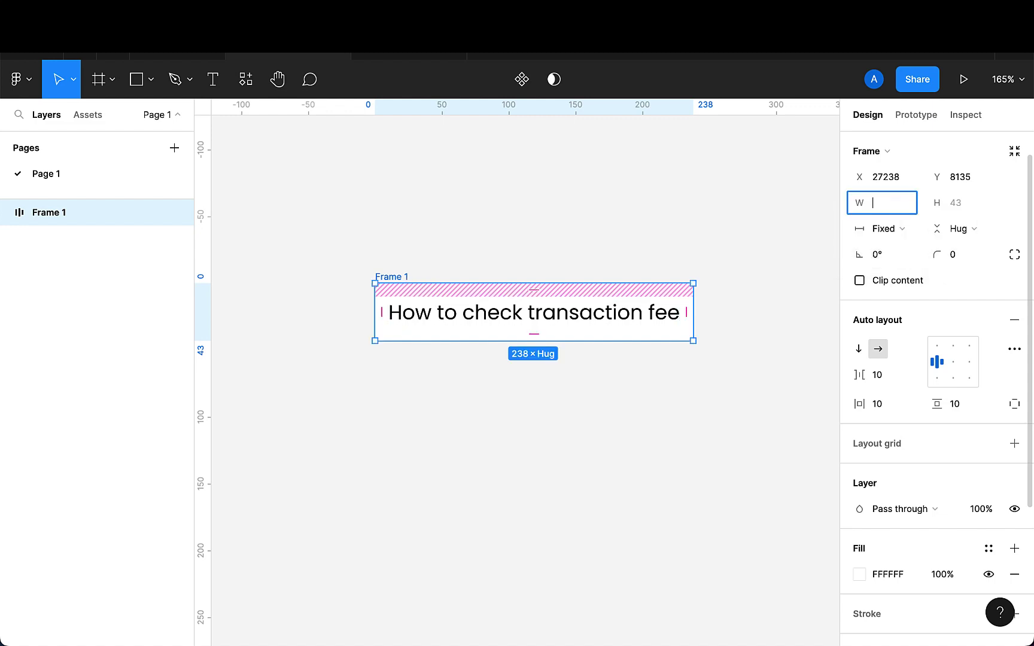
pyautogui.write('400')
pyautogui.press('Return')
pyautogui.scroll(-3, 669, 305)
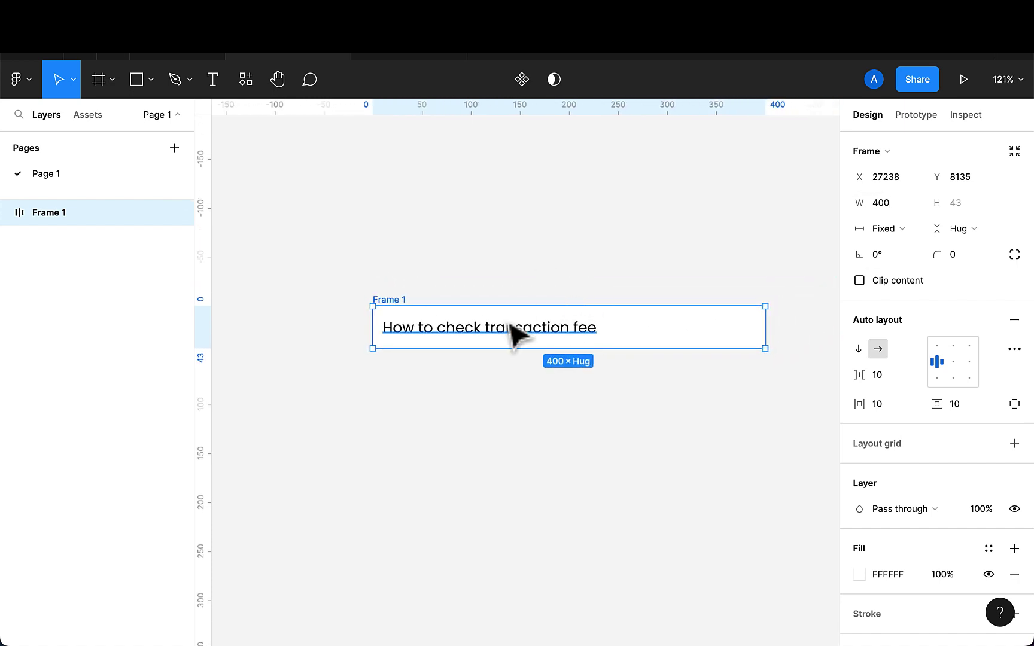
pyautogui.scroll(3, 513, 331)
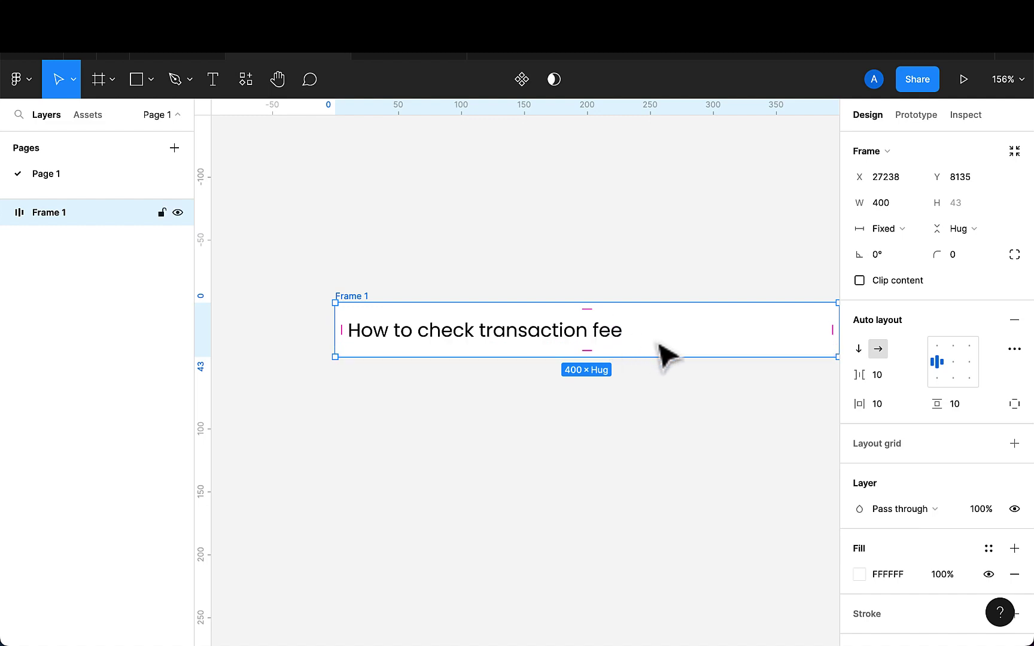
# - Set the frame's horizontal padding to 20
pyautogui.click(899, 414)
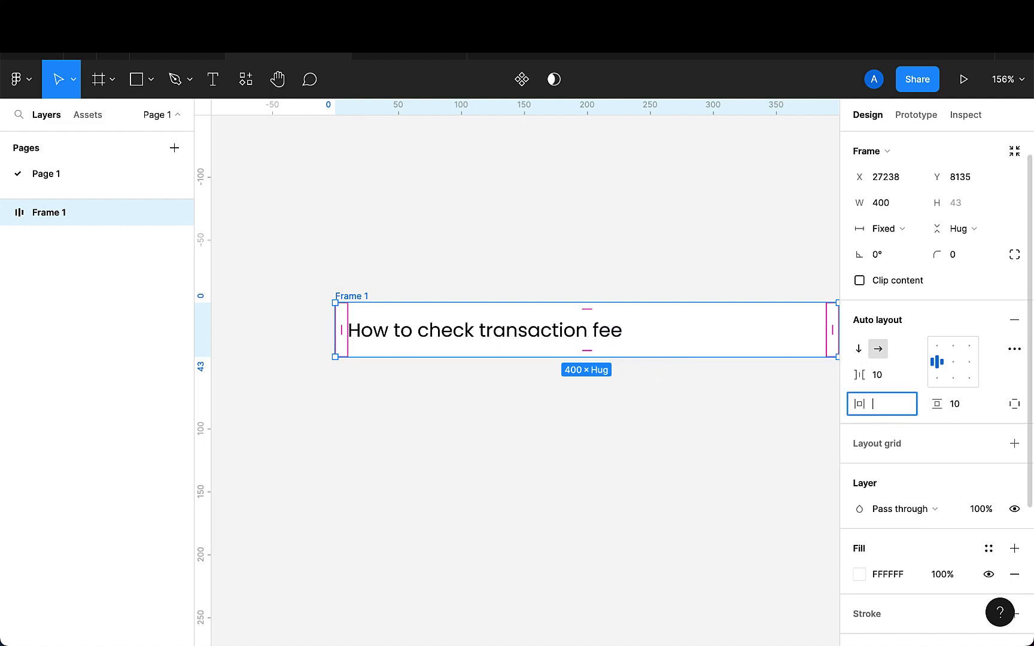
pyautogui.write('20')
pyautogui.press('Return')
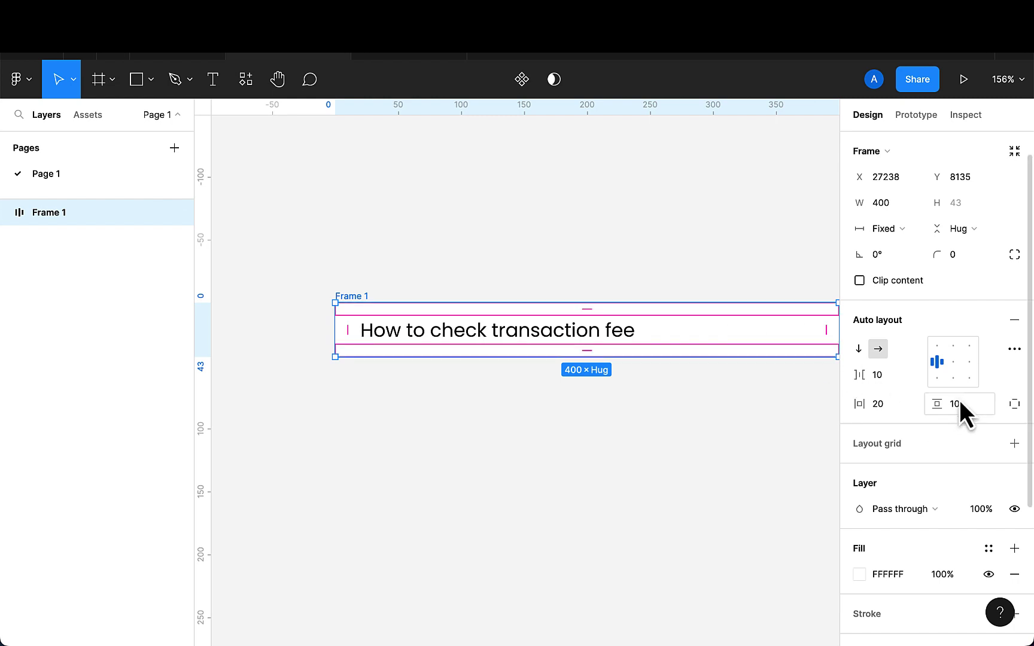
pyautogui.scroll(-2, 638, 398)
pyautogui.hscroll(1, 638, 398)
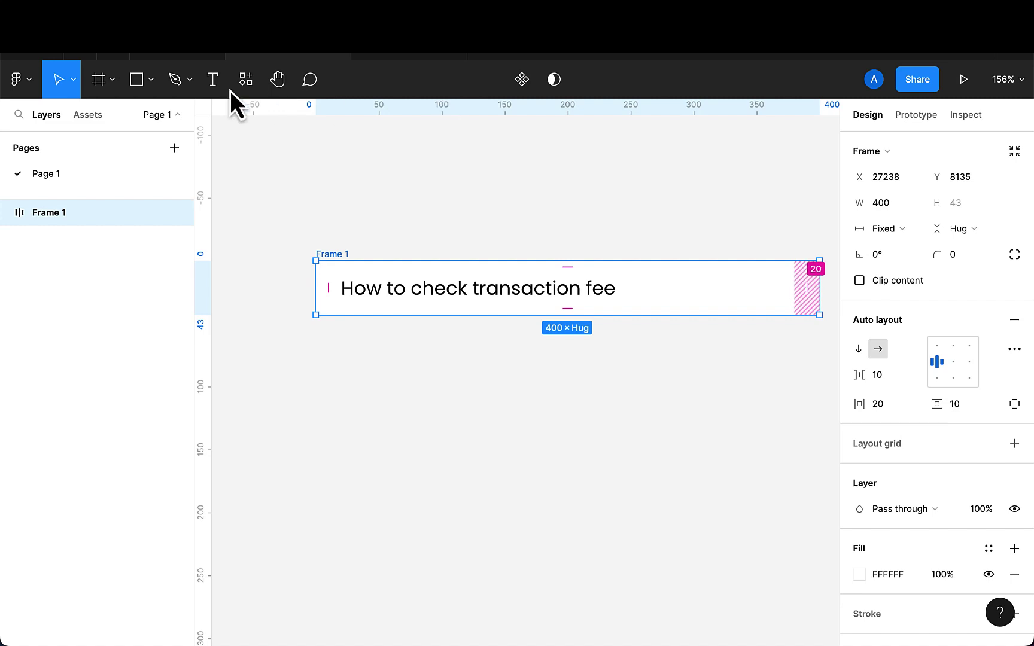
# - Draw a three-point right-pointing chevron with the Pen tool
pyautogui.click(176, 81)
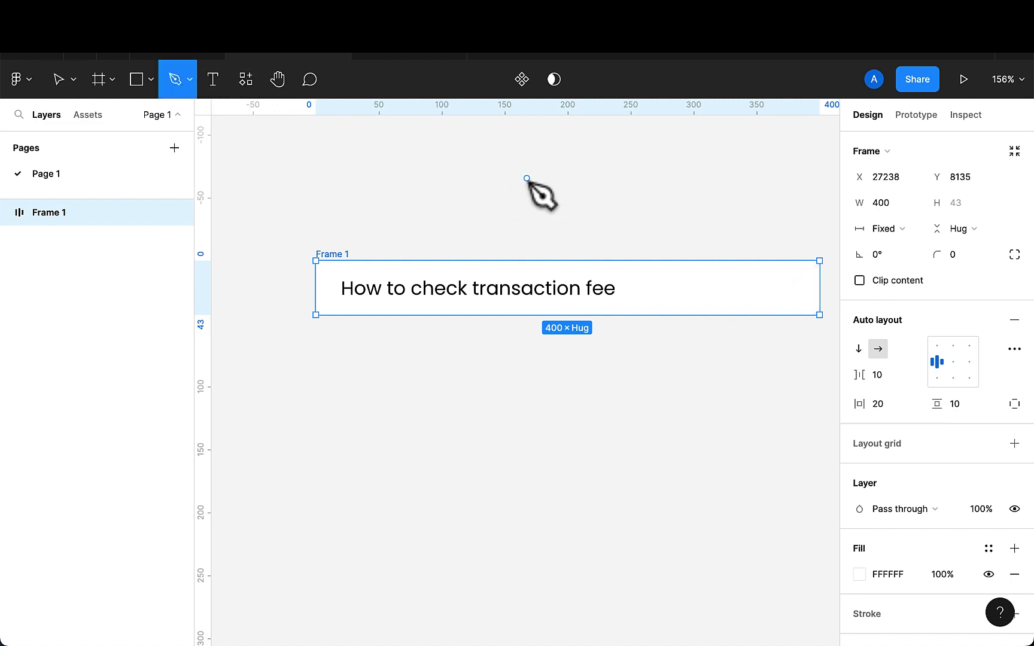
pyautogui.click(526, 179)
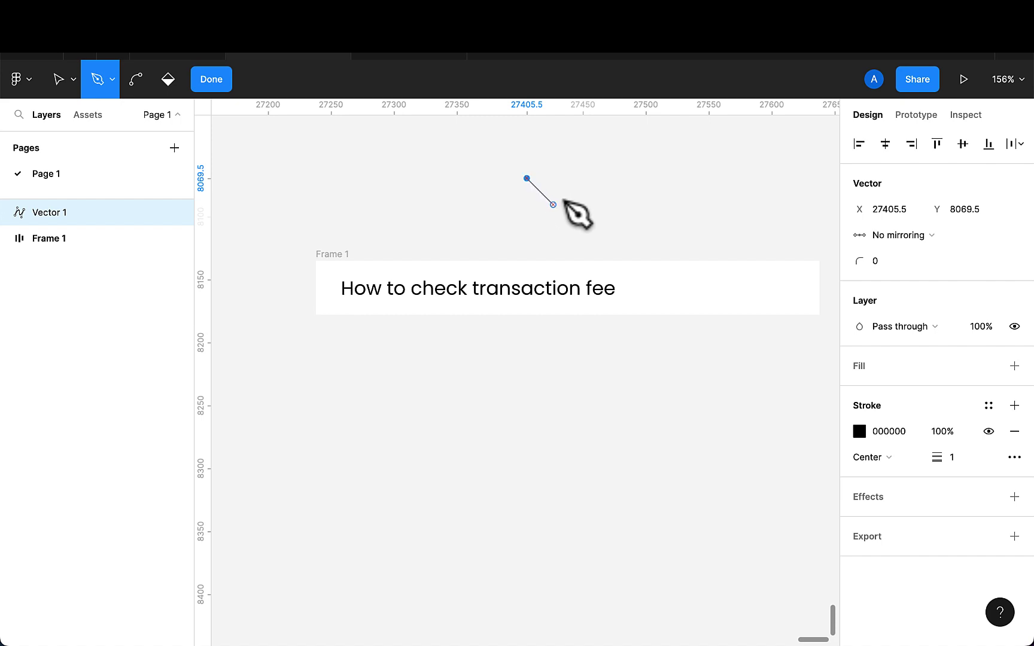
pyautogui.click(547, 199)
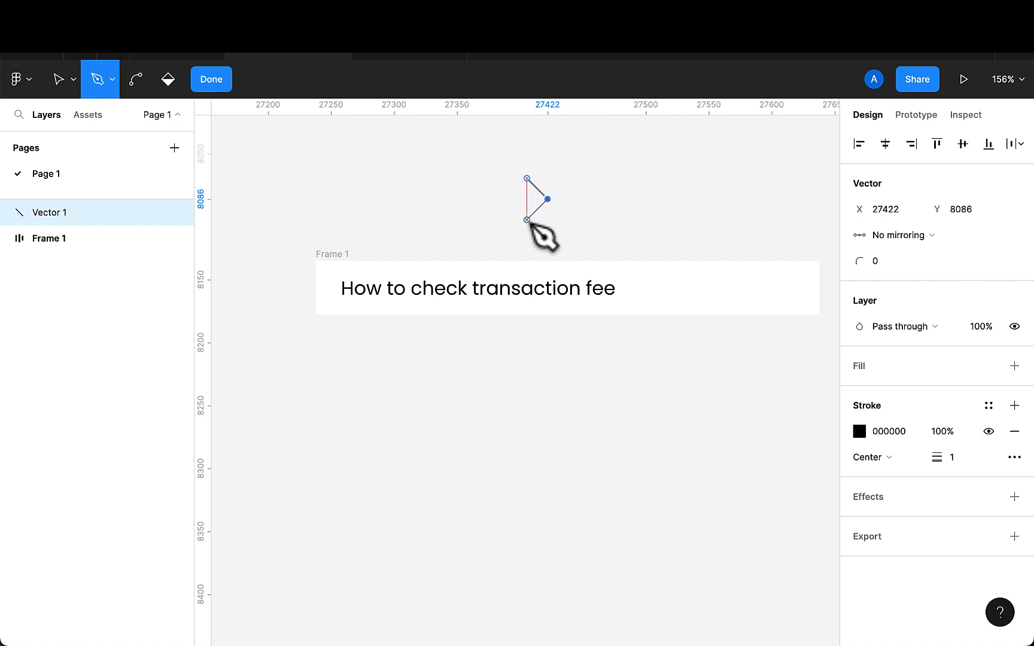
pyautogui.click(527, 220)
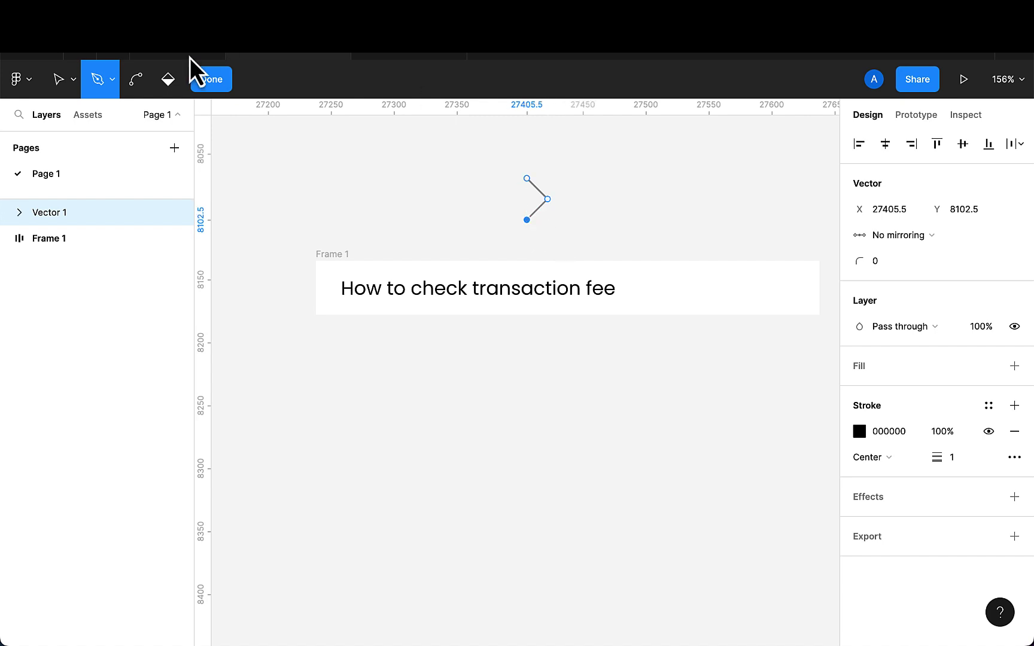
pyautogui.click(211, 84)
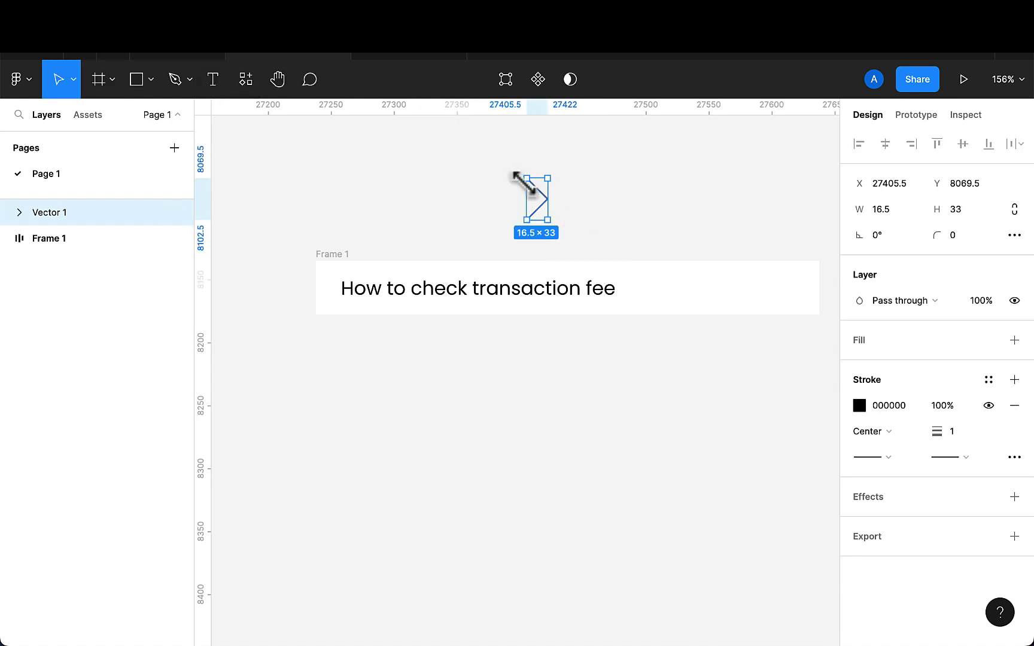
# - Size the chevron to 10 high and 6.5 wide, locking its aspect ratio
pyautogui.scroll(3, 526, 185)
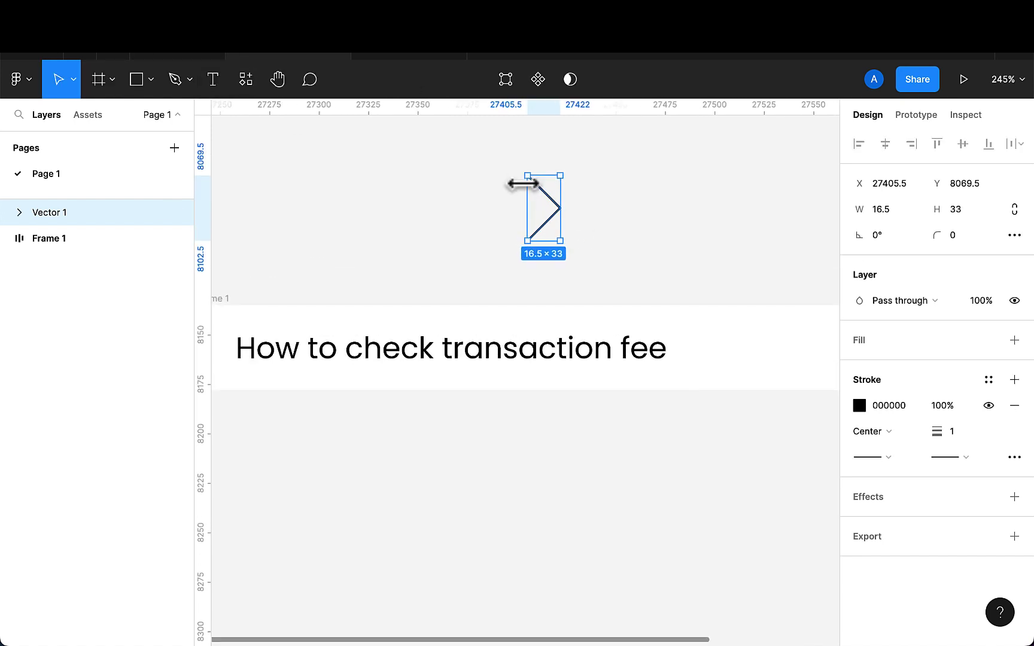
pyautogui.click(974, 211)
pyautogui.press('Down')
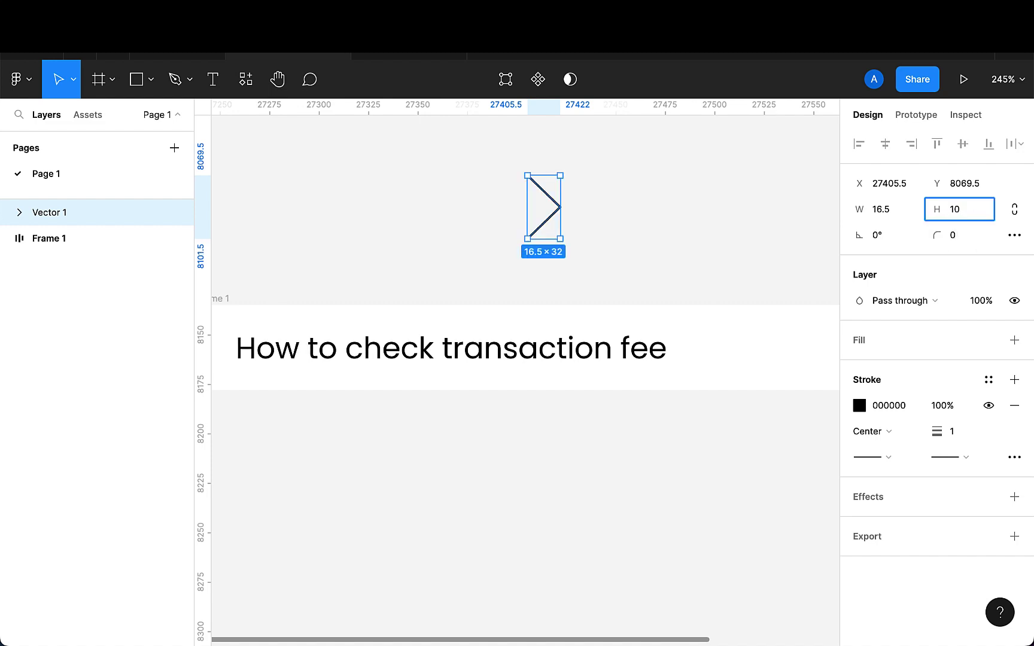
pyautogui.press('Return')
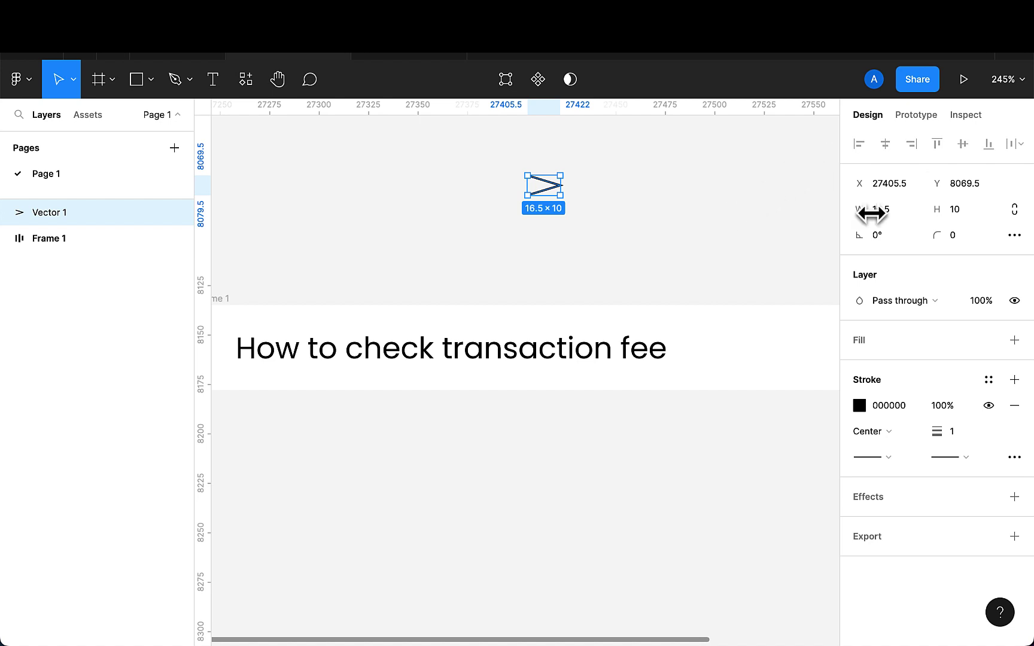
pyautogui.click(904, 216)
pyautogui.write('10.5')
pyautogui.press('Return')
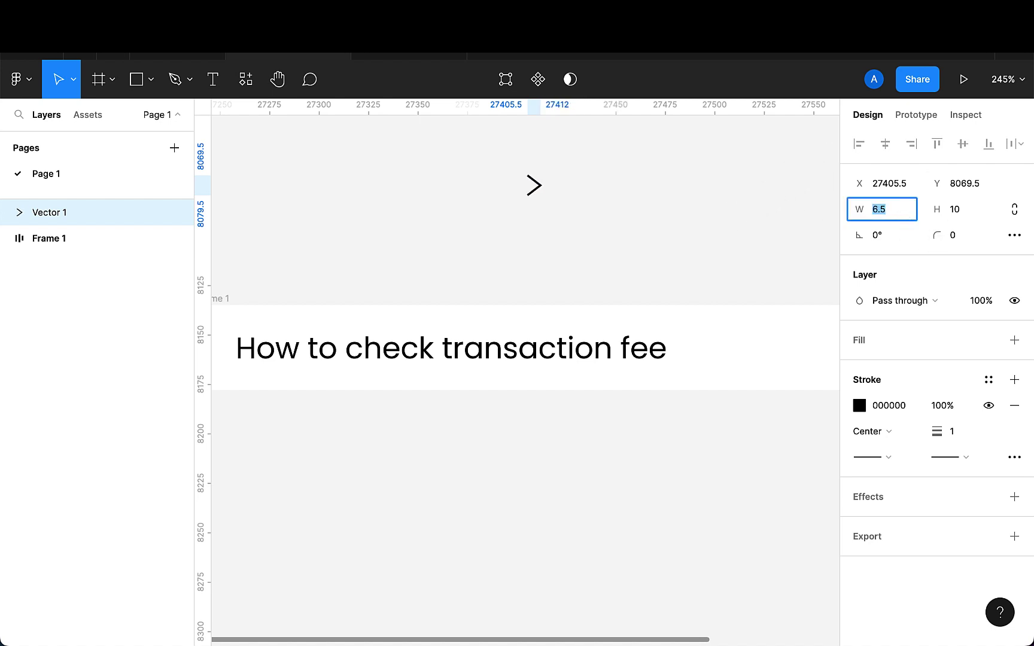
pyautogui.click(1014, 208)
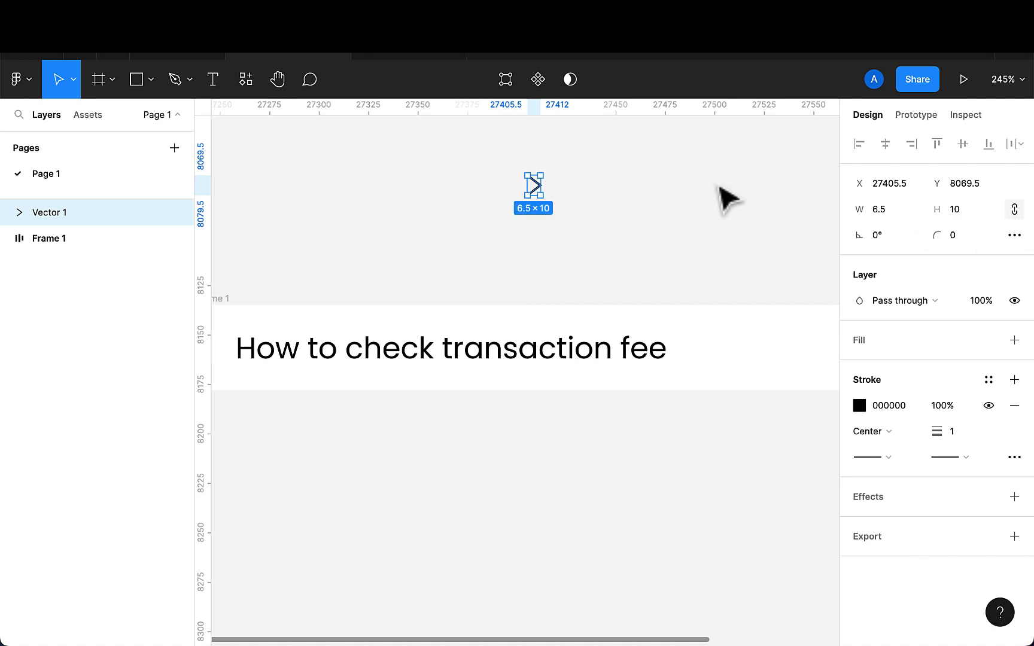
# - Move the chevron into Frame 1 beside the question text
pyautogui.moveTo(537, 191); pyautogui.dragTo(685, 338)
pyautogui.scroll(-3, 688, 343)
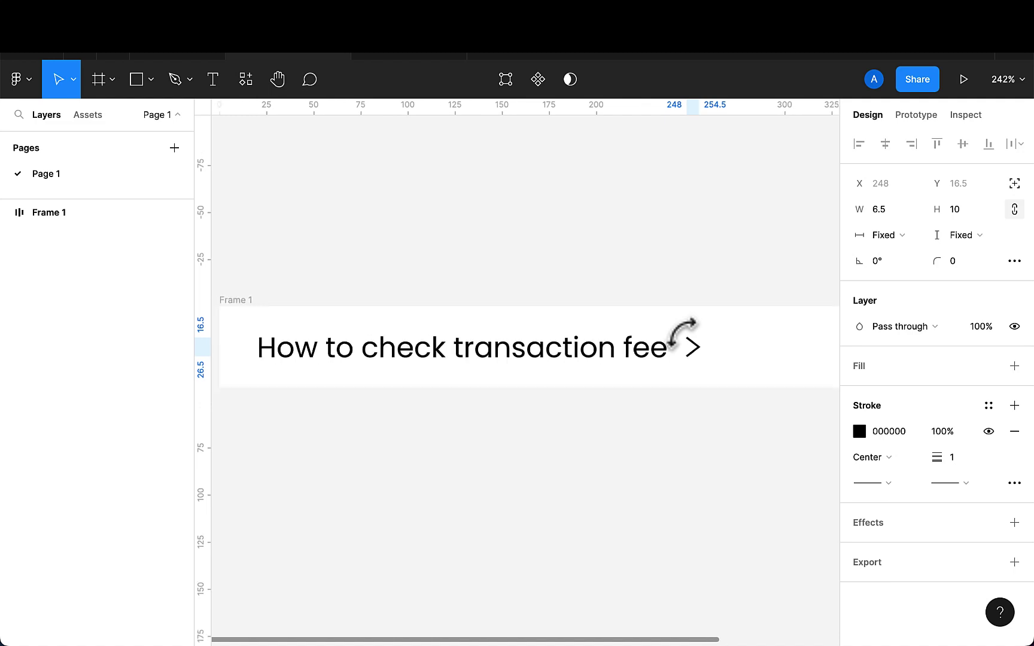
pyautogui.hscroll(3, 686, 347)
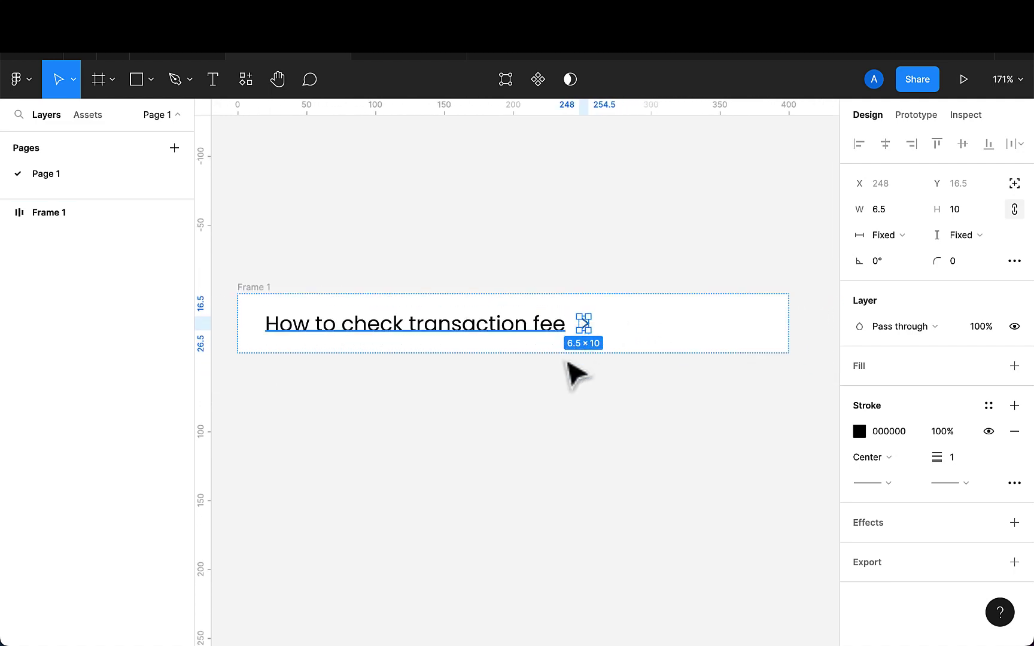
pyautogui.click(573, 390)
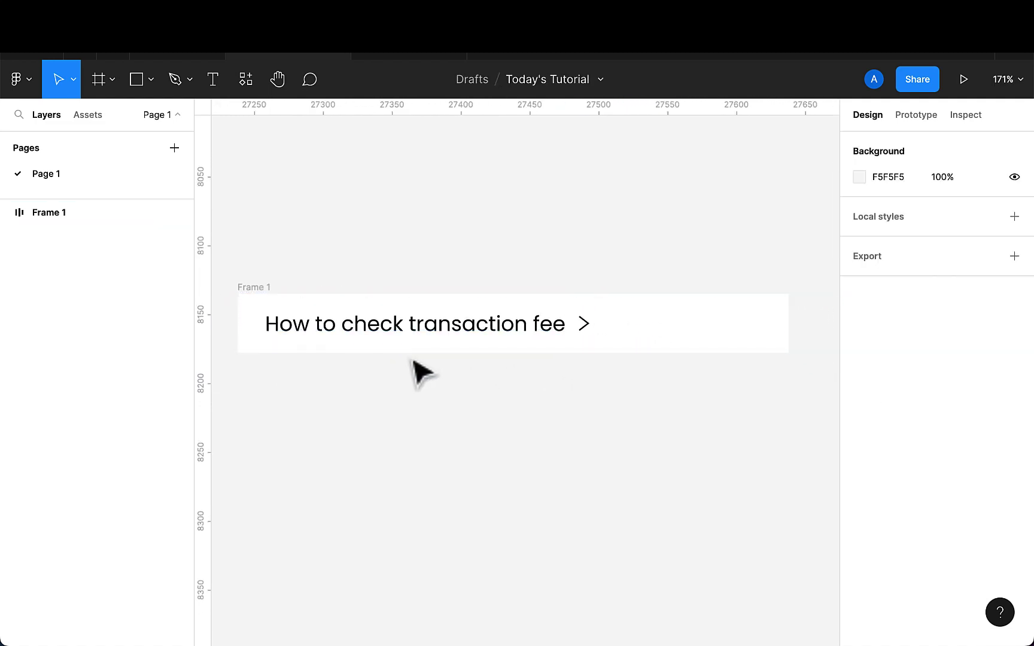
# - Give Frame 1 an item gap of 50 and switch its spacing mode to Space between
pyautogui.click(291, 307)
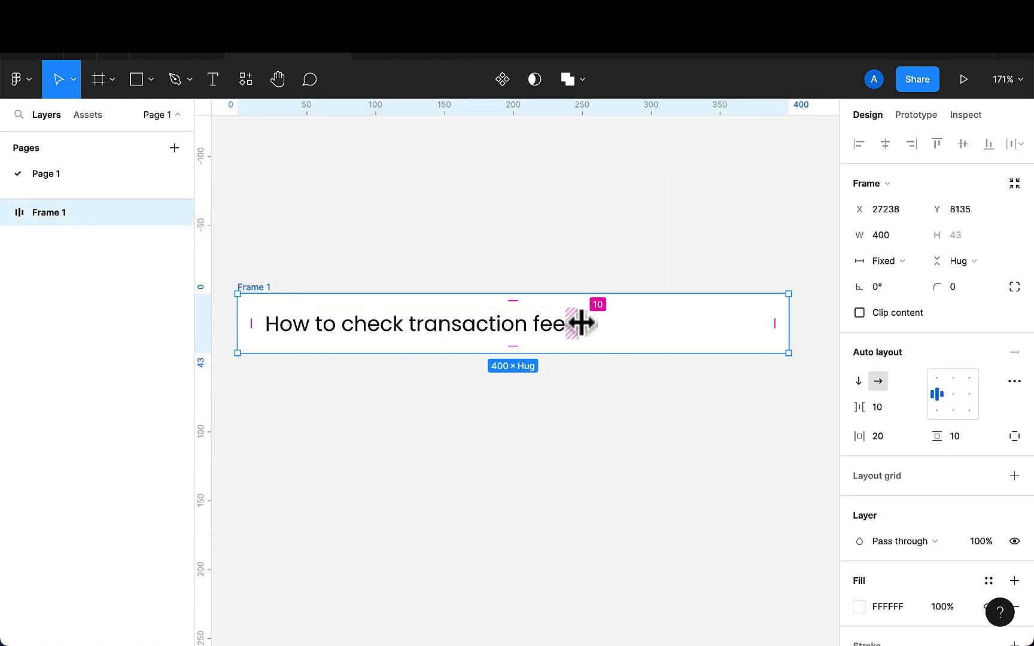
pyautogui.click(884, 408)
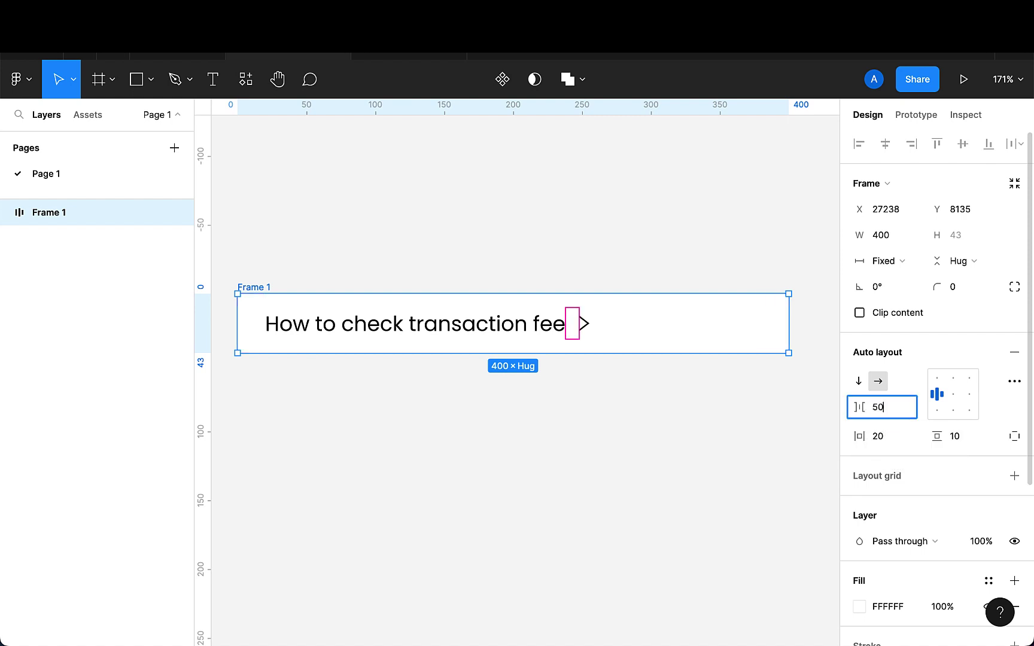
pyautogui.write('50')
pyautogui.press('Return')
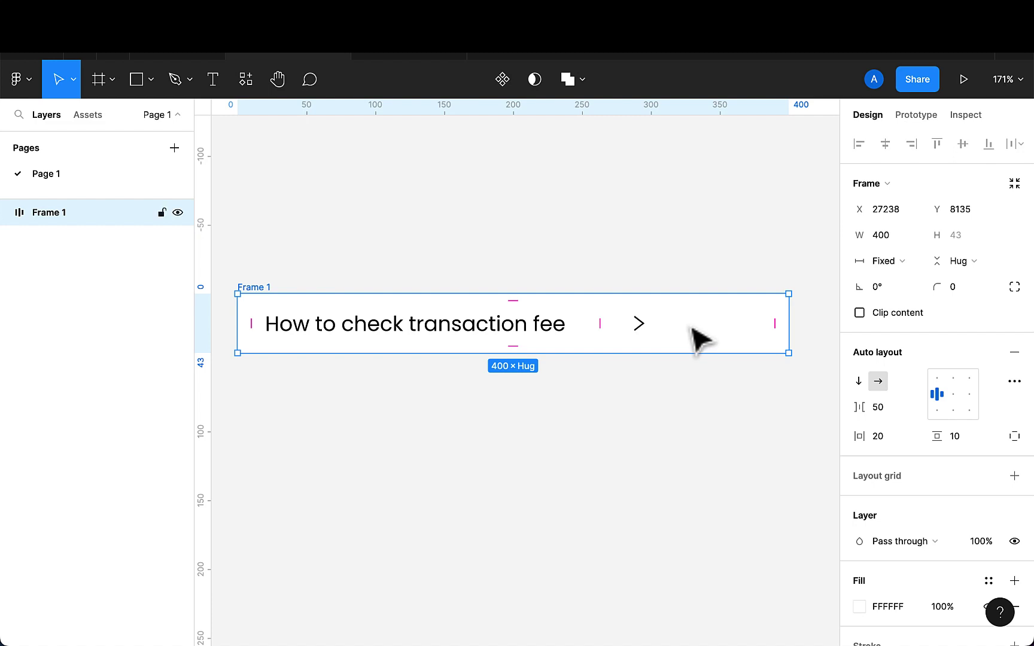
pyautogui.click(1015, 383)
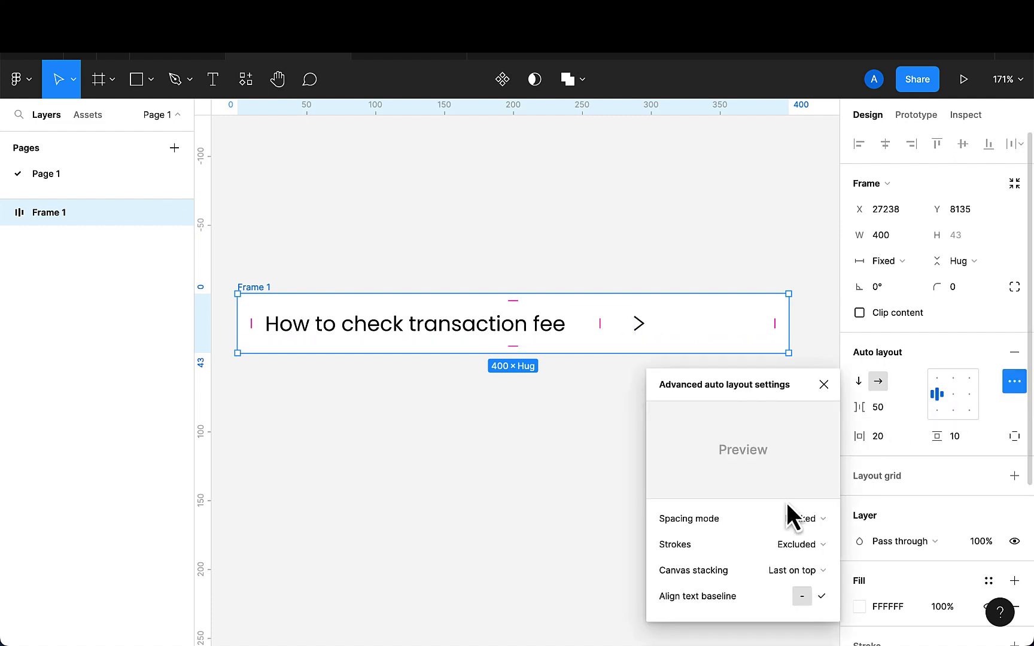
pyautogui.click(813, 518)
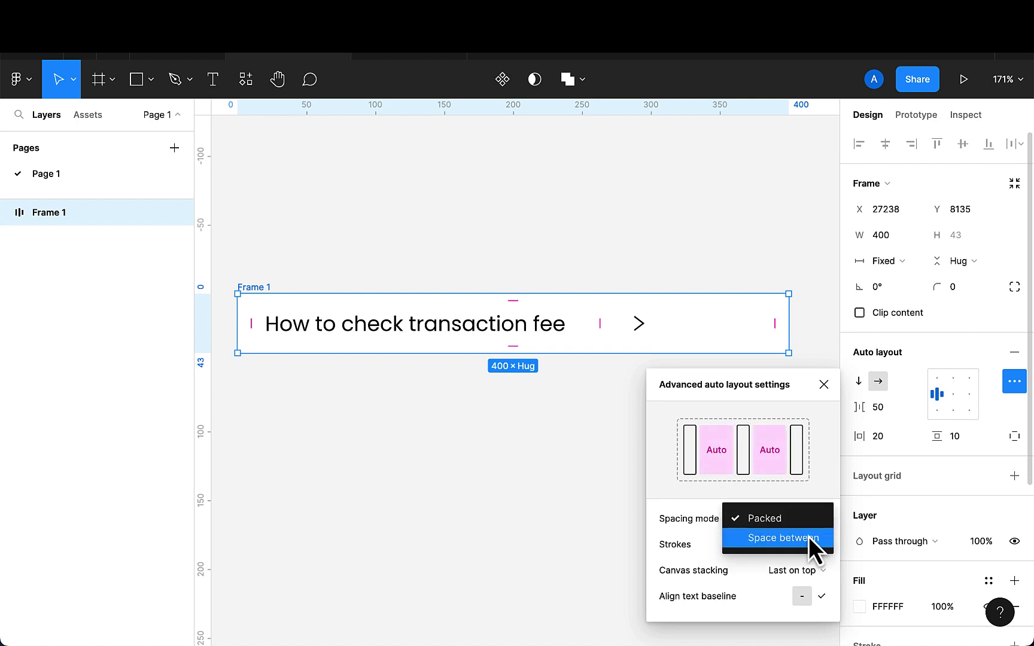
pyautogui.click(808, 536)
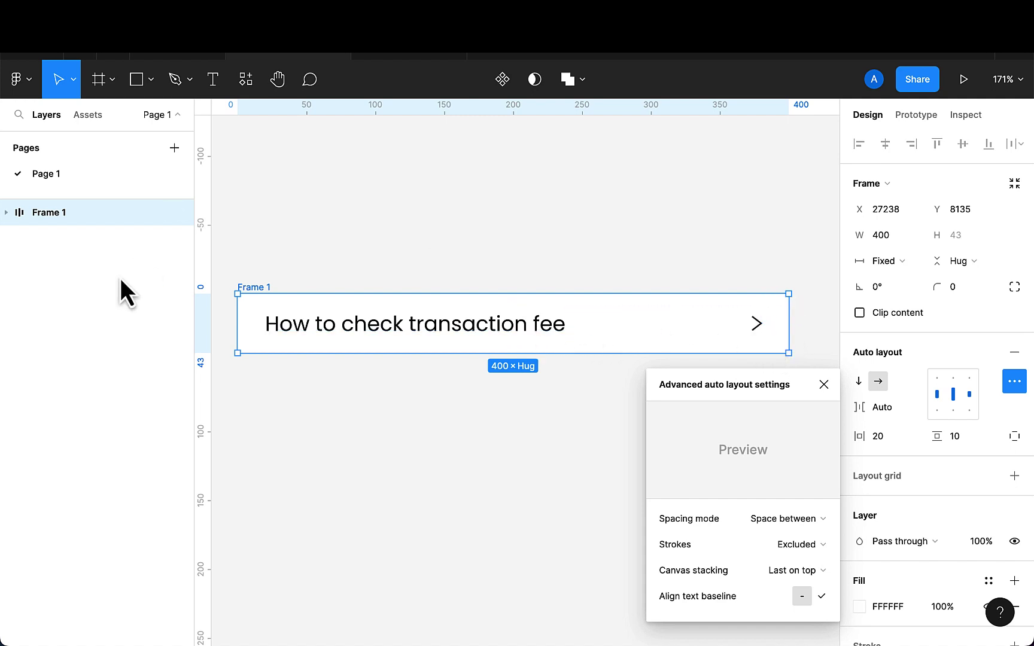
# - Select the question text and chevron and wrap them in a nested auto-layout Frame 2
pyautogui.click(375, 280)
pyautogui.click(431, 323)
pyautogui.scroll(-1, 472, 328)
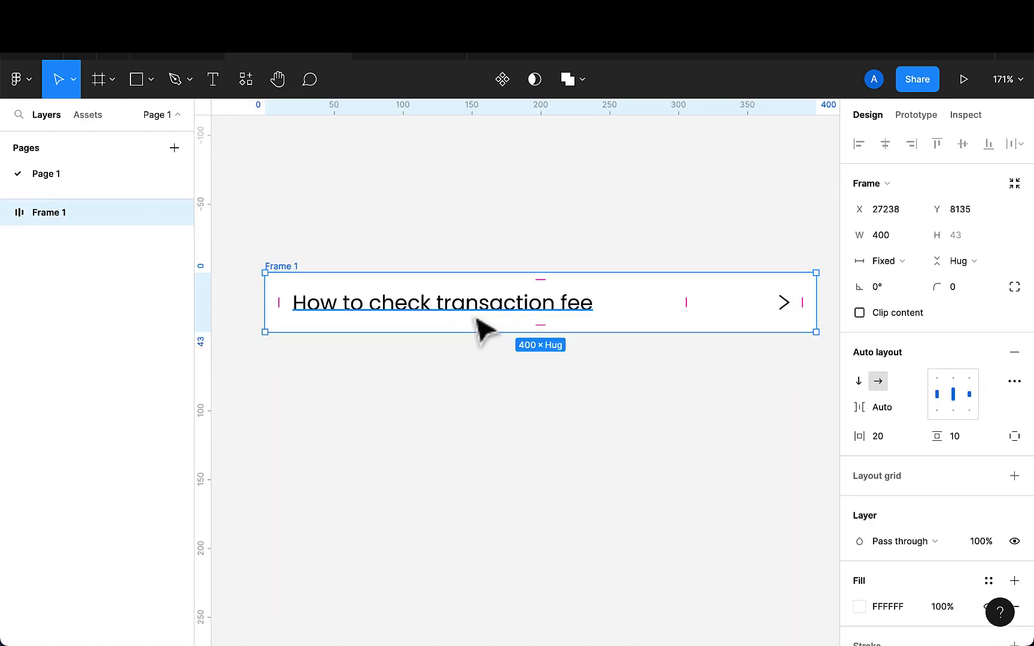
pyautogui.click(478, 317)
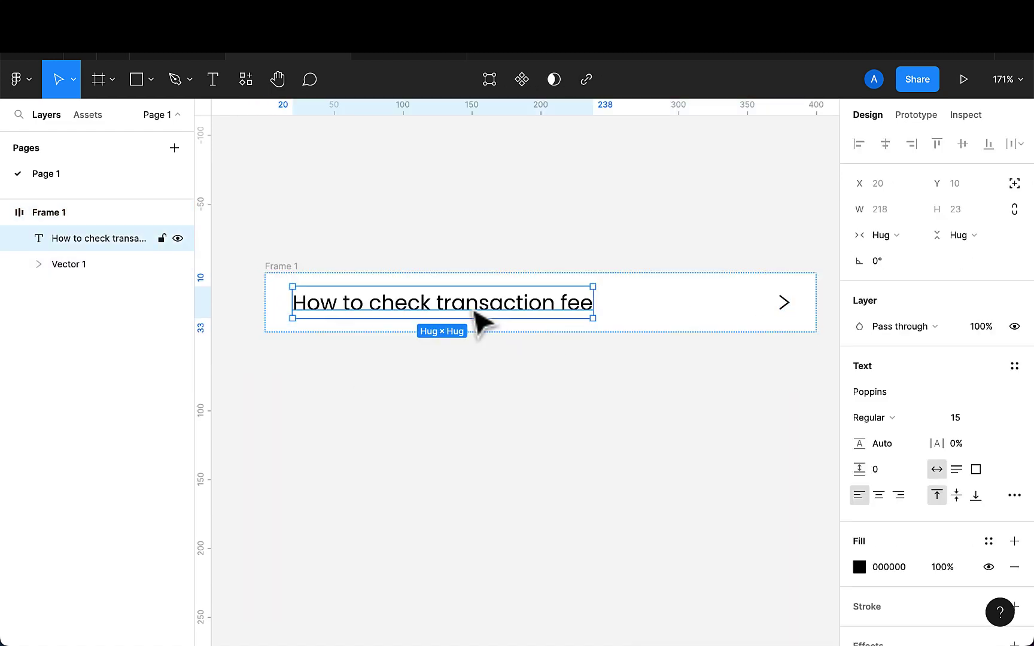
pyautogui.keyDown('shift'); pyautogui.click(784, 302); pyautogui.keyUp('shift')
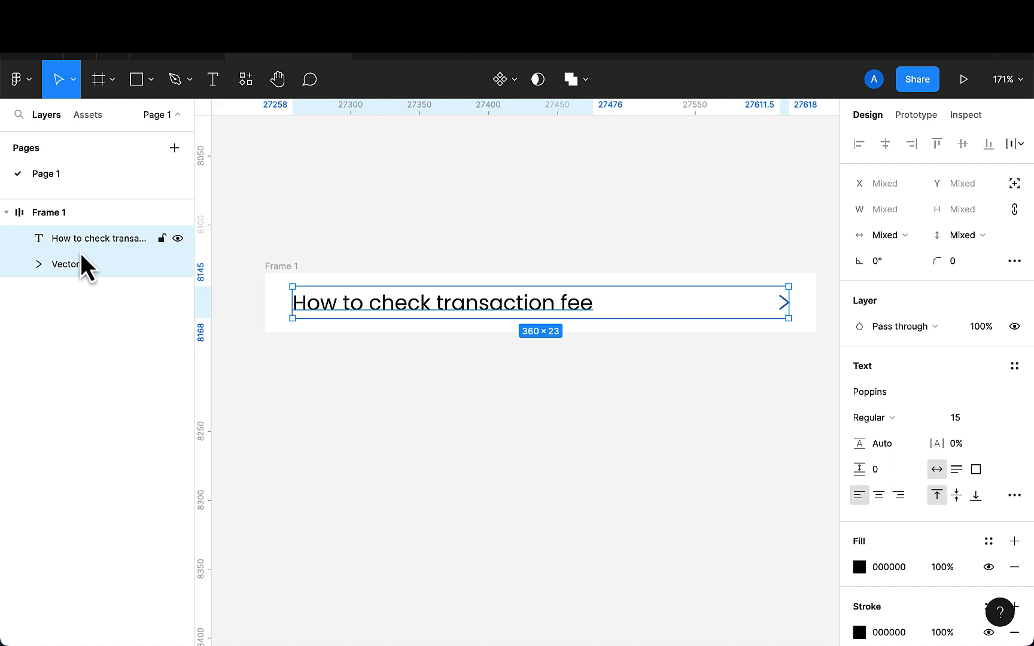
pyautogui.hotkey('shift', 'a')
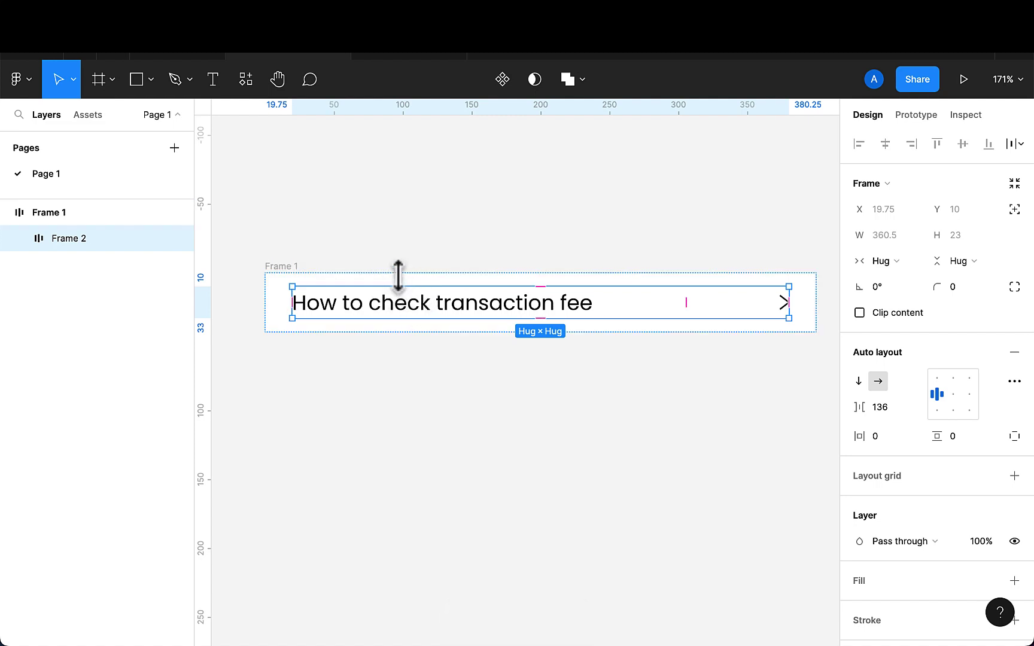
pyautogui.click(287, 277)
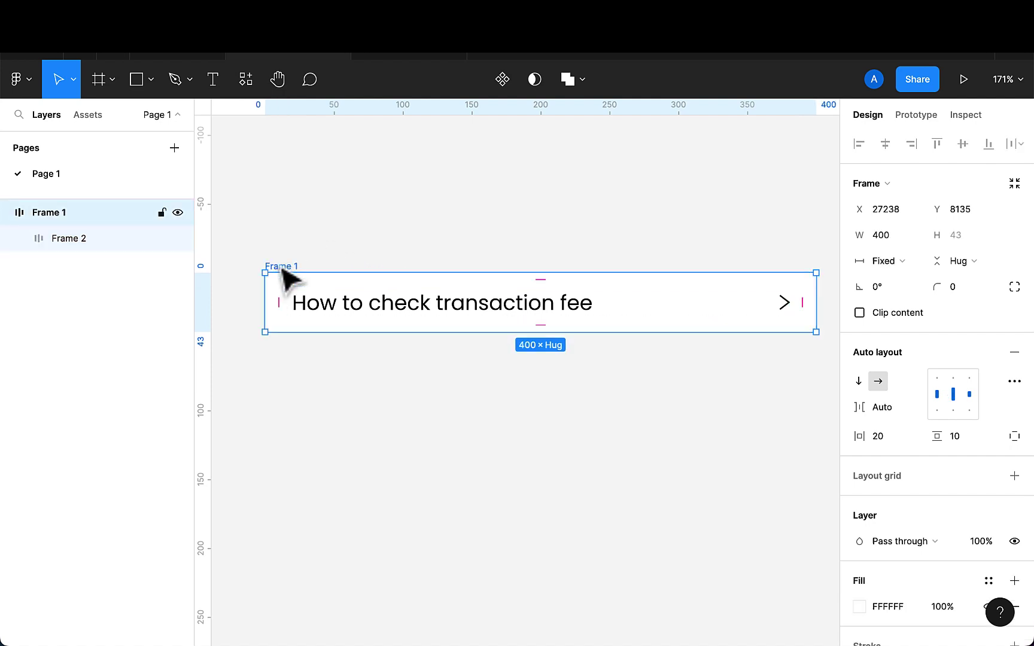
# - Turn the question row into a component and add a second variant, Variant2
pyautogui.click(502, 80)
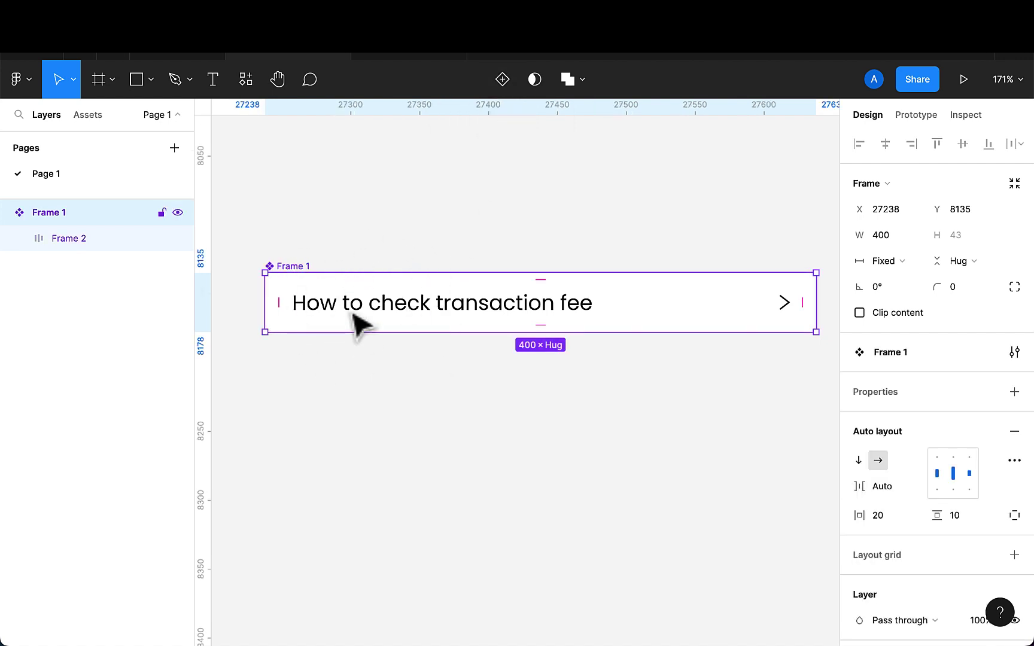
pyautogui.click(508, 86)
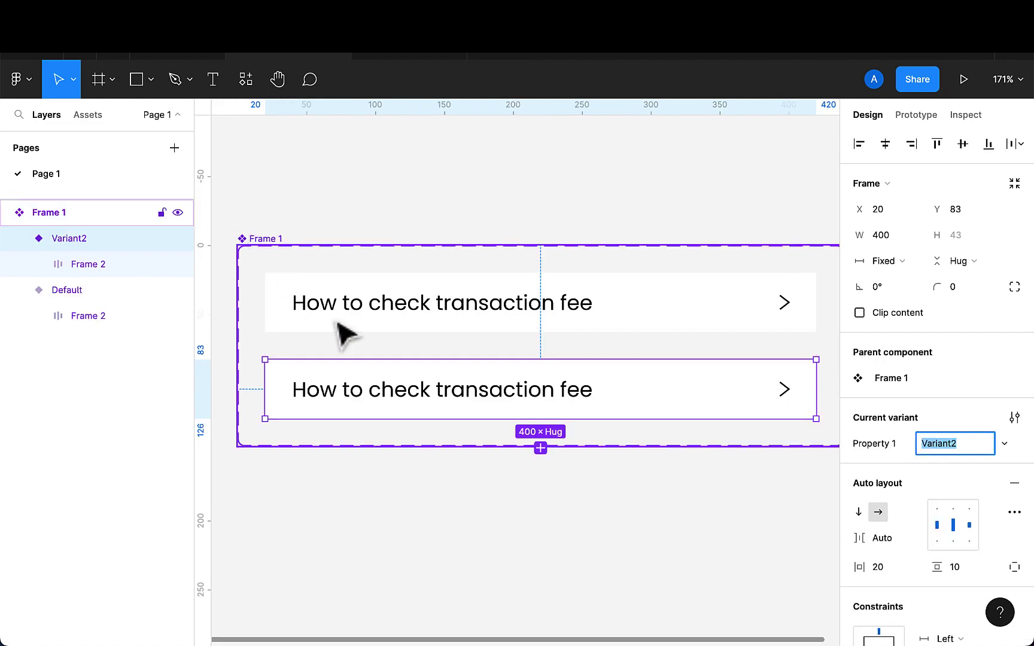
pyautogui.scroll(-2, 483, 430)
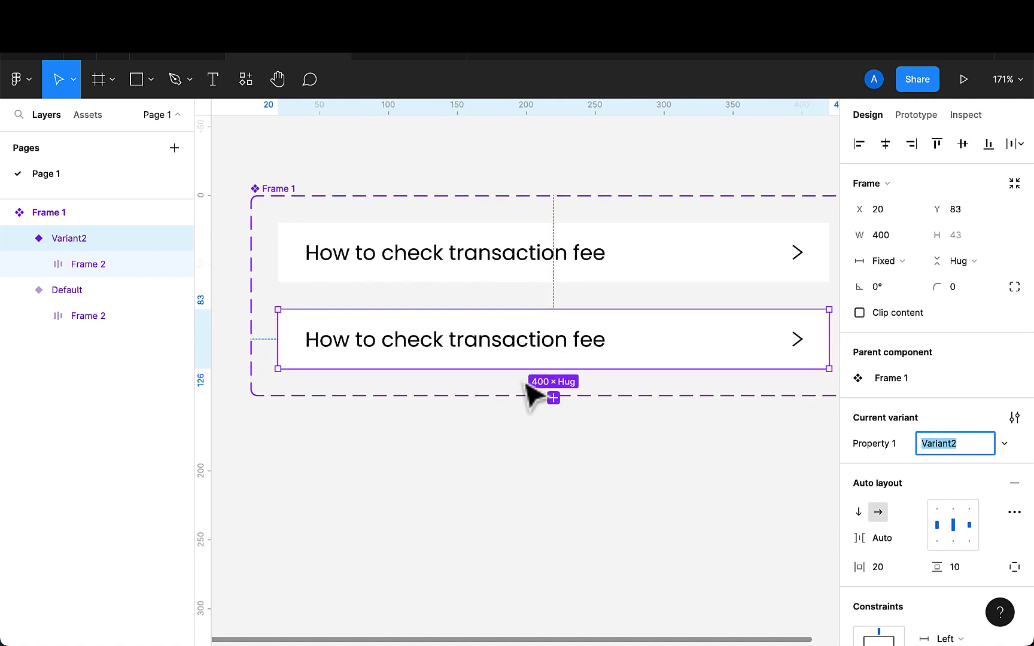
pyautogui.hscroll(-2, 527, 395)
pyautogui.scroll(-2, 529, 392)
pyautogui.scroll(-1, 526, 392)
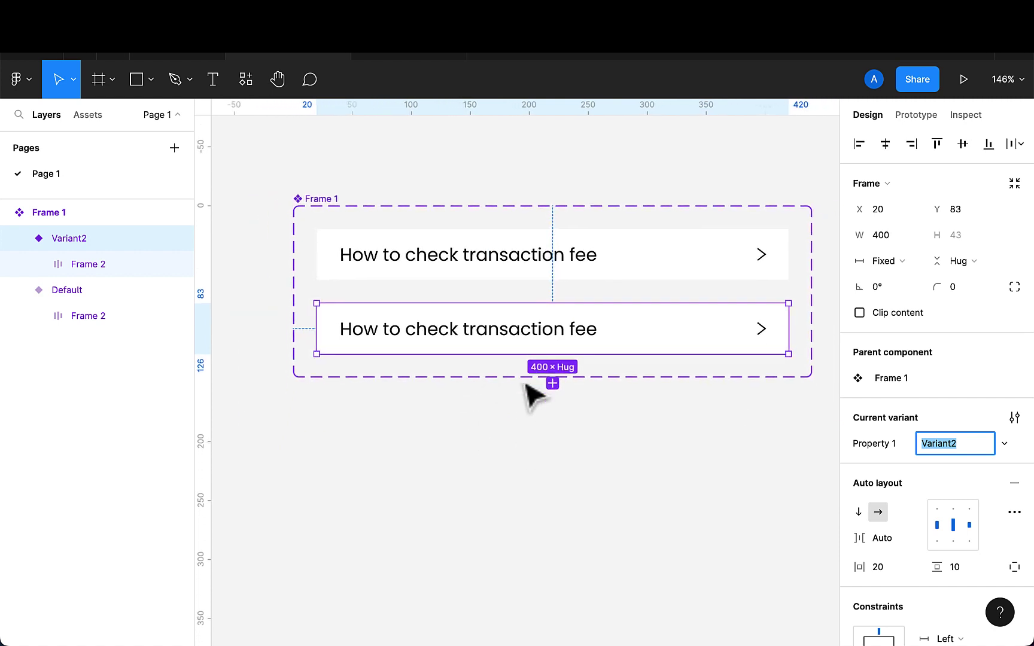
# - Set Vector 1's rotation in the Variant2 row to -90° so the chevron points down
pyautogui.click(768, 342)
pyautogui.click(760, 331)
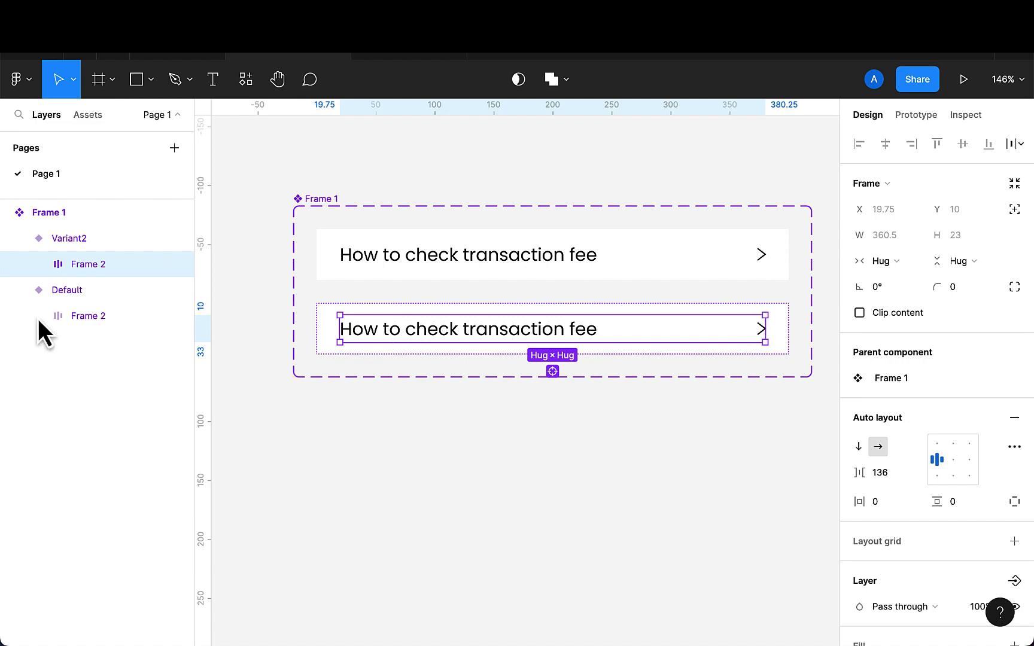
pyautogui.click(38, 263)
pyautogui.click(98, 320)
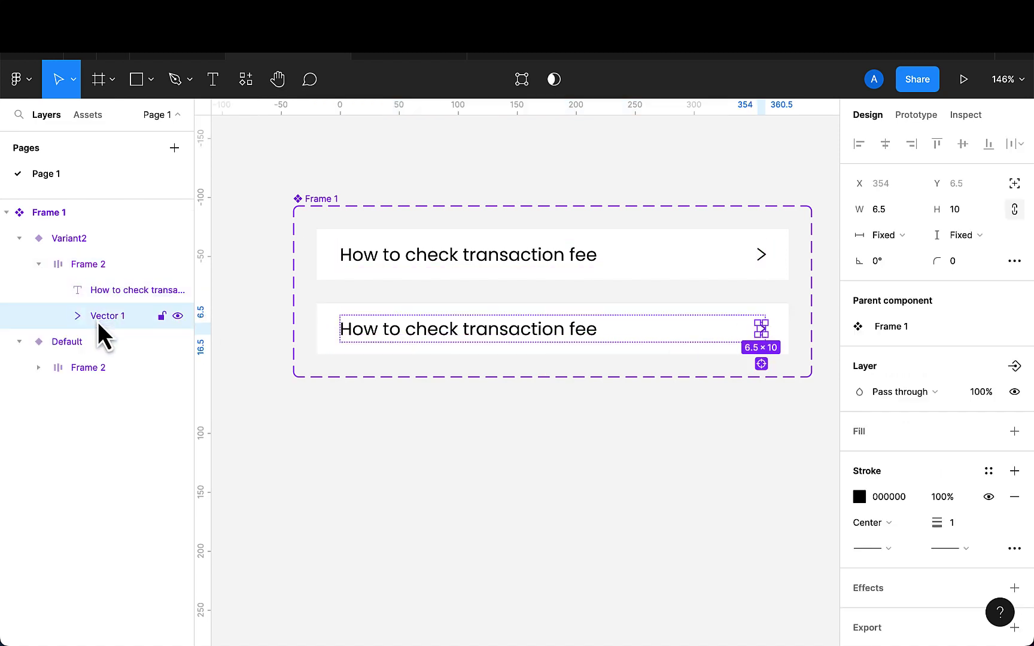
pyautogui.click(892, 258)
pyautogui.press('BackSpace')
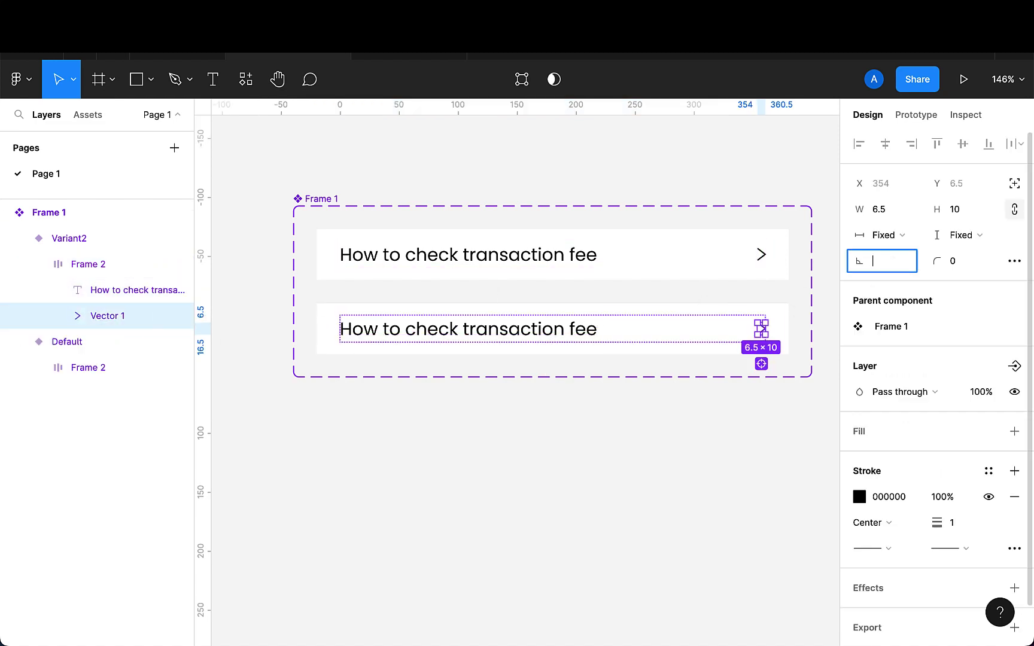
pyautogui.write('-90')
pyautogui.press('Return')
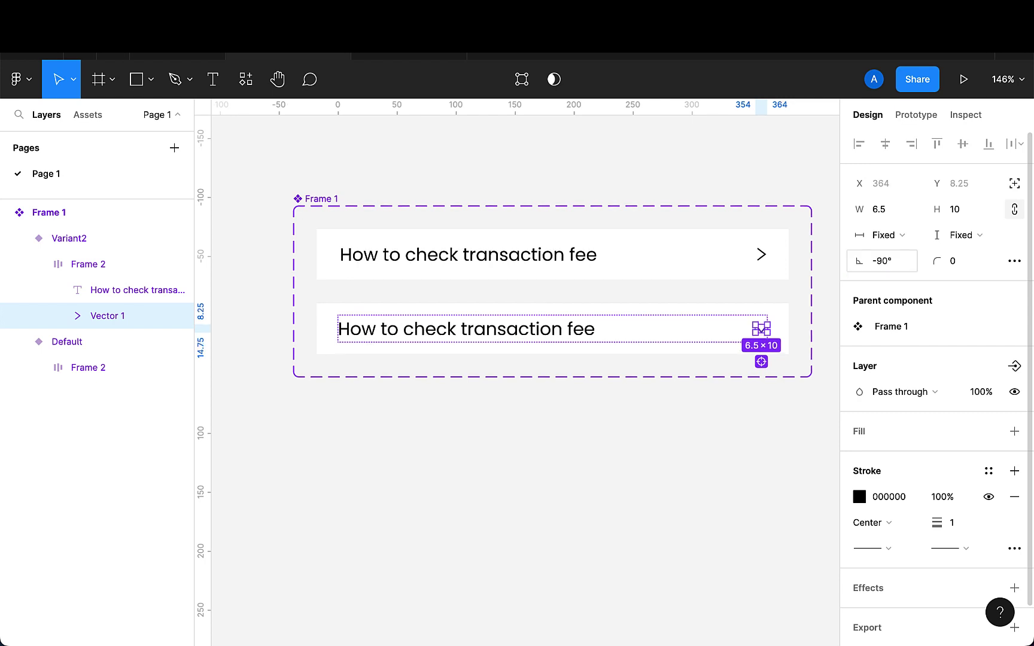
pyautogui.click(733, 455)
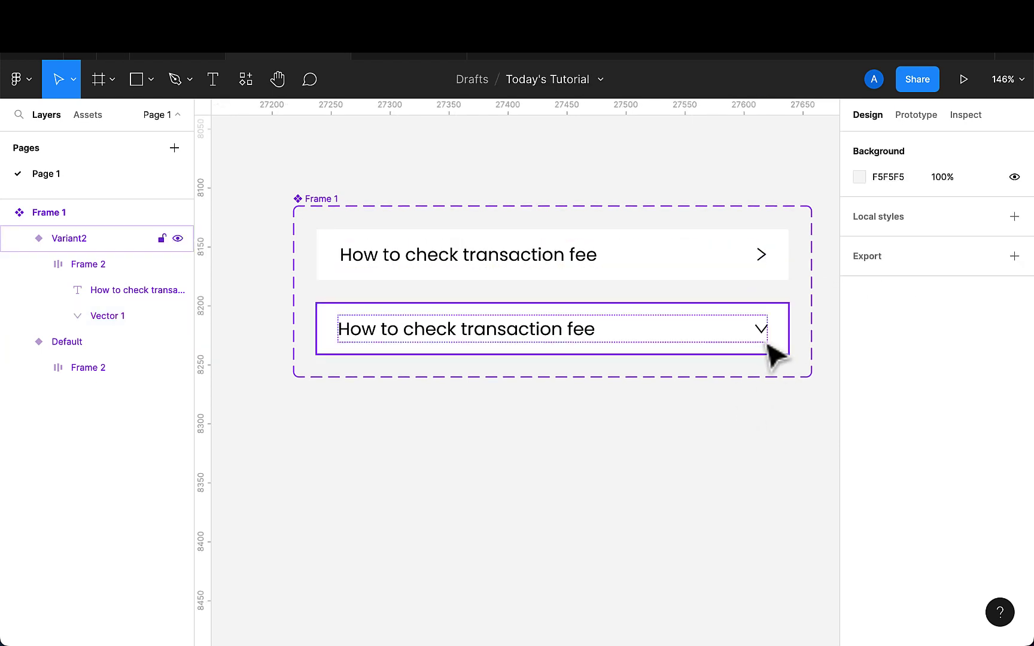
pyautogui.scroll(2, 639, 374)
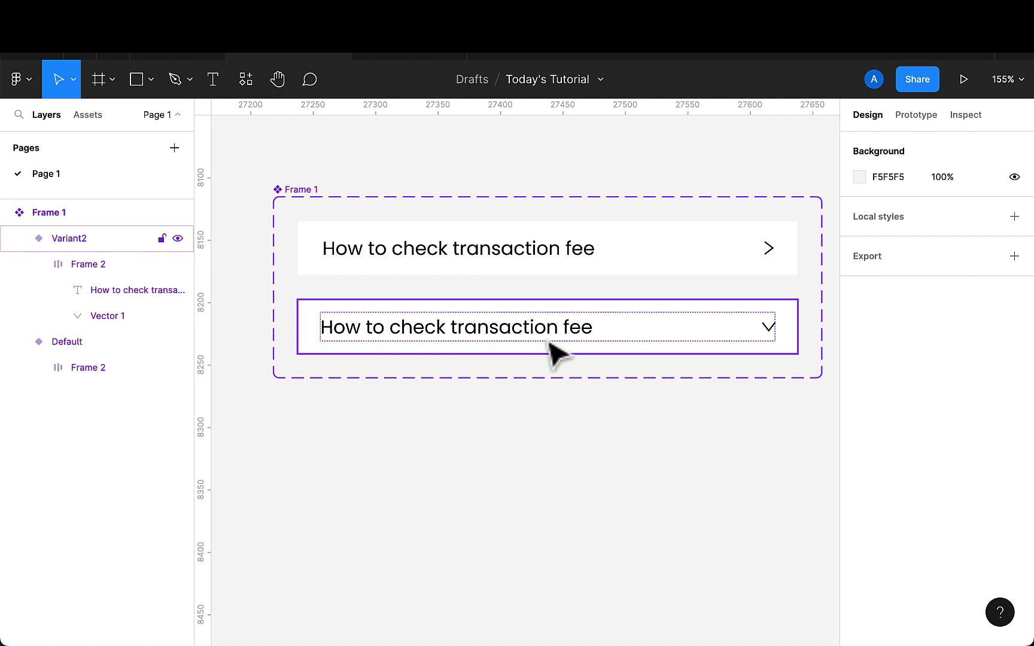
pyautogui.click(216, 83)
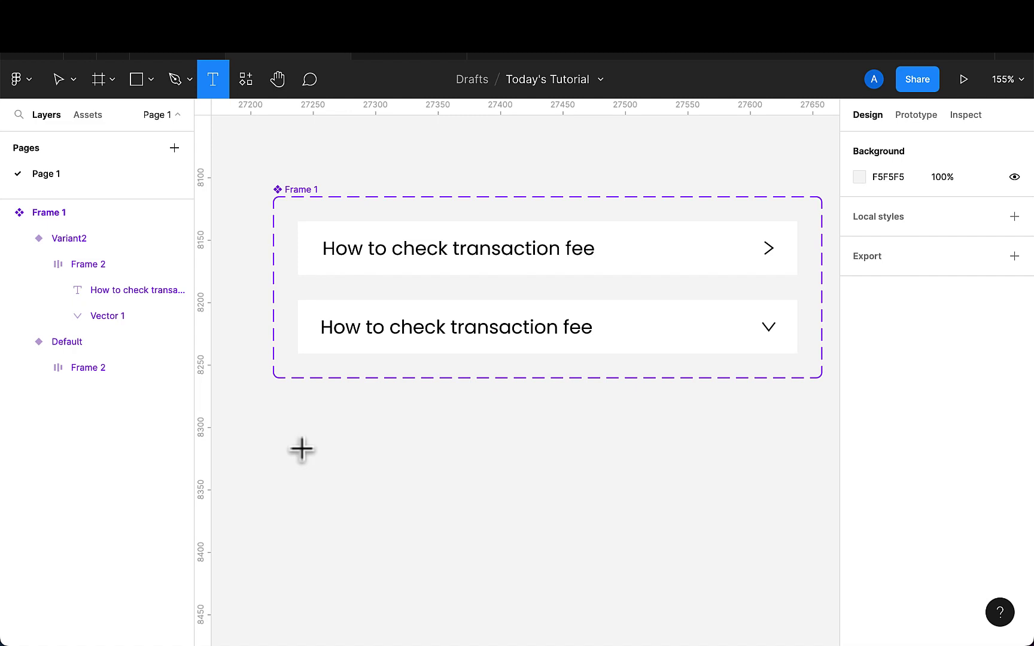
pyautogui.moveTo(302, 446); pyautogui.dragTo(758, 543)
pyautogui.write('Transaction fees may apply when you mint, trade, deposit, withdraw, create, and burn NFTs on the Binance NFT marketplace. These transaction fees are calculated based on various factors, which include market conditions and network status.')
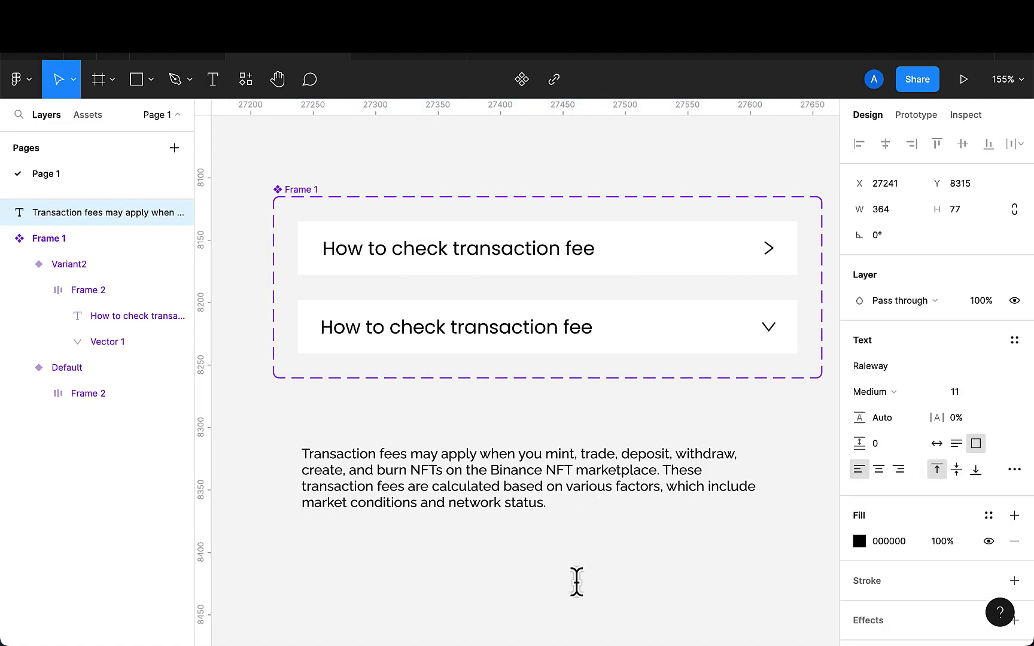
pyautogui.press('Escape')
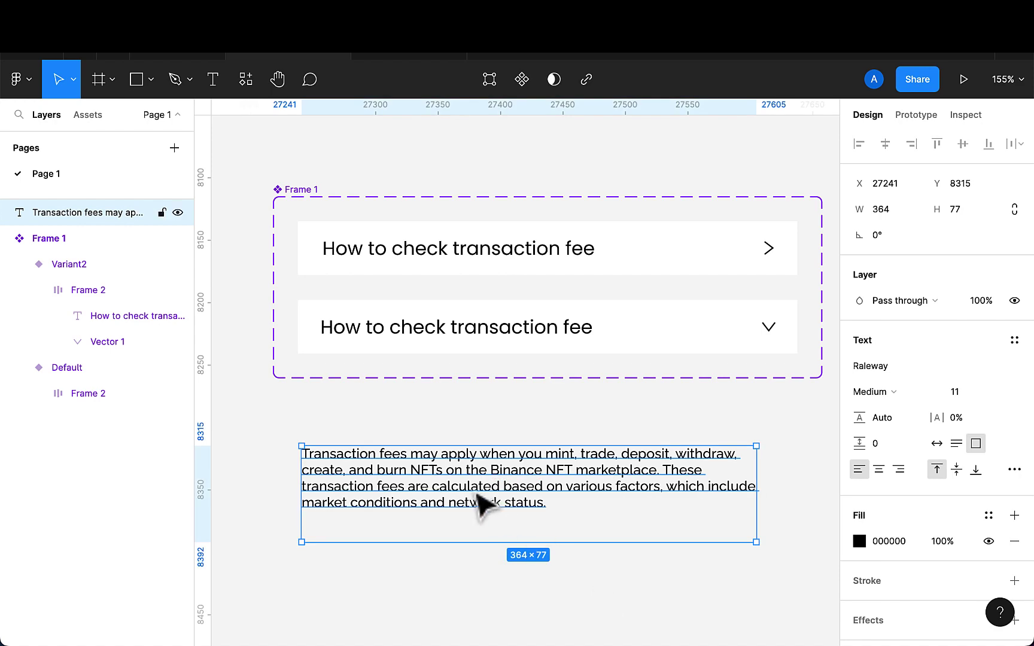
pyautogui.moveTo(477, 496)
pyautogui.mouseDown()
pyautogui.moveTo(482, 346)
pyautogui.moveTo(461, 496)
pyautogui.mouseUp()
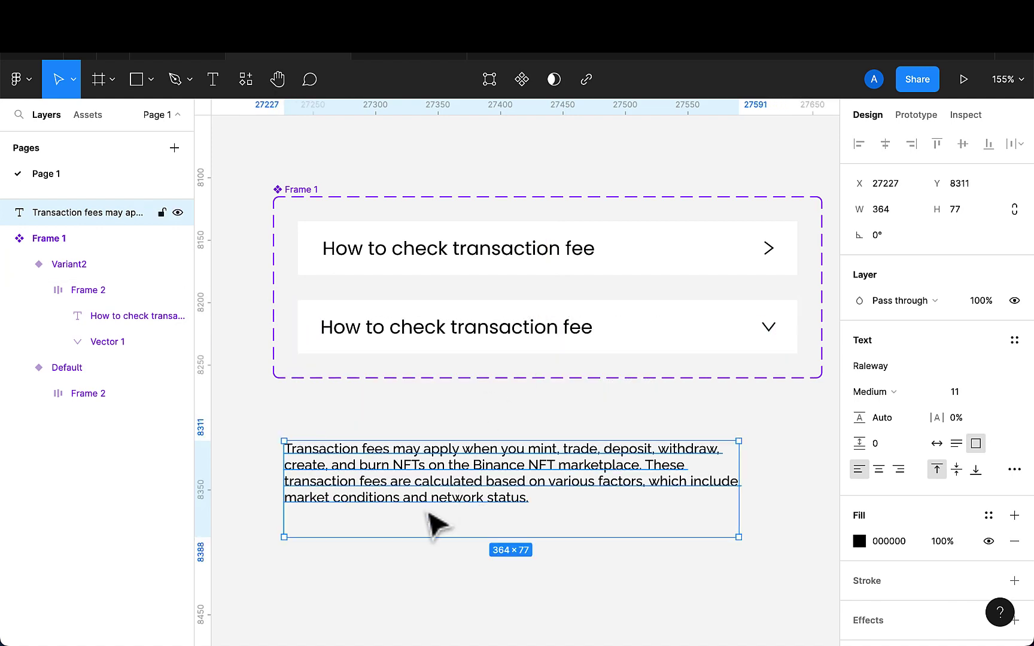
pyautogui.doubleClick(436, 536)
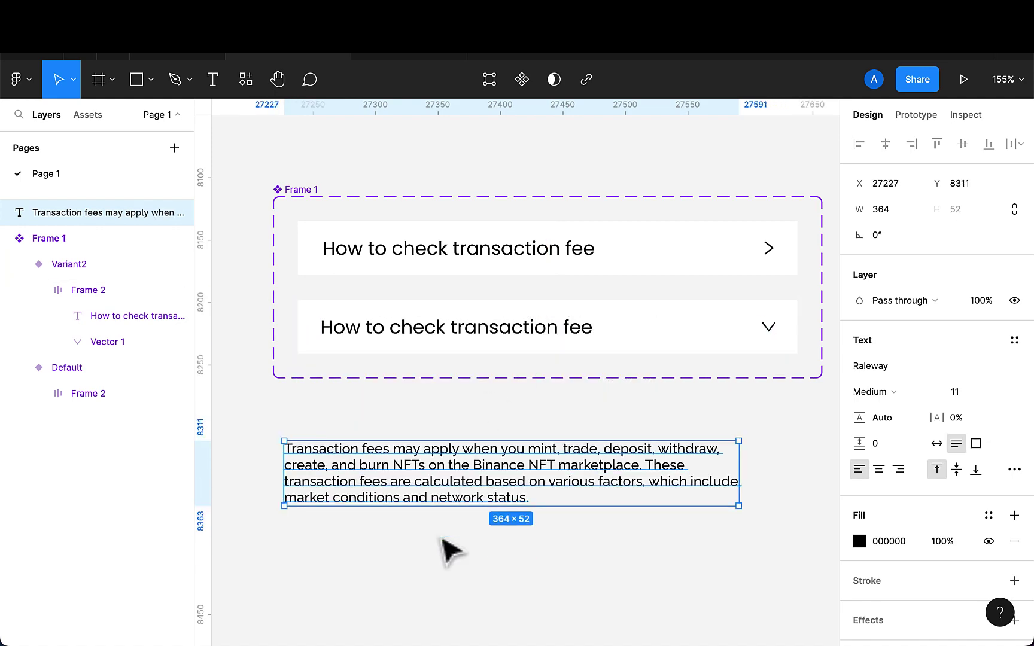
pyautogui.press('Delete')
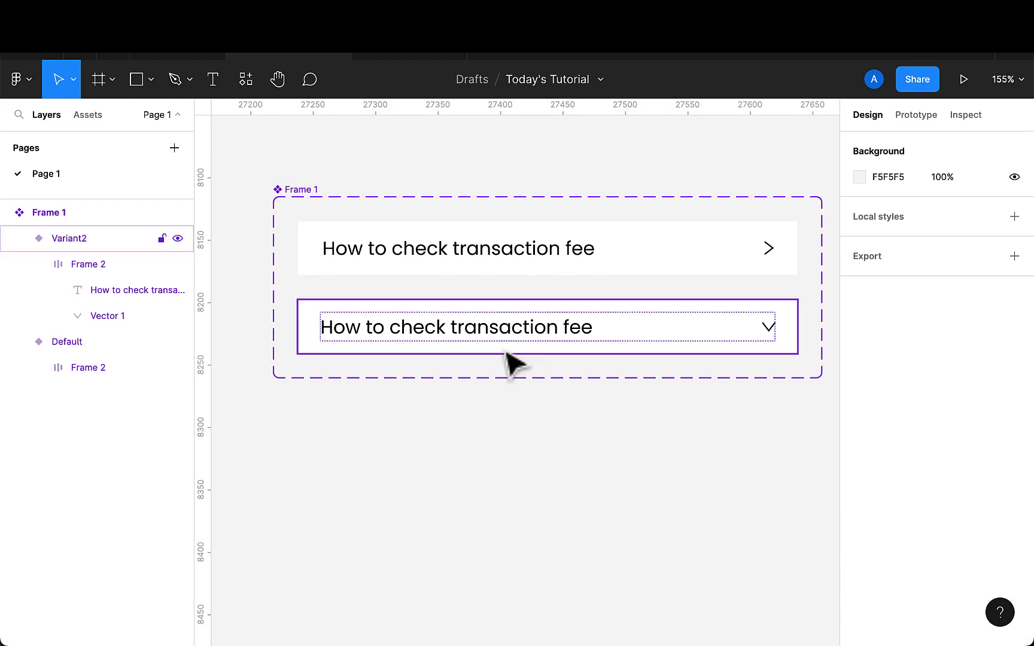
# - Paste the transaction-fee paragraph into Variant2 and extend Frame 1 to 230 tall
pyautogui.click(510, 352)
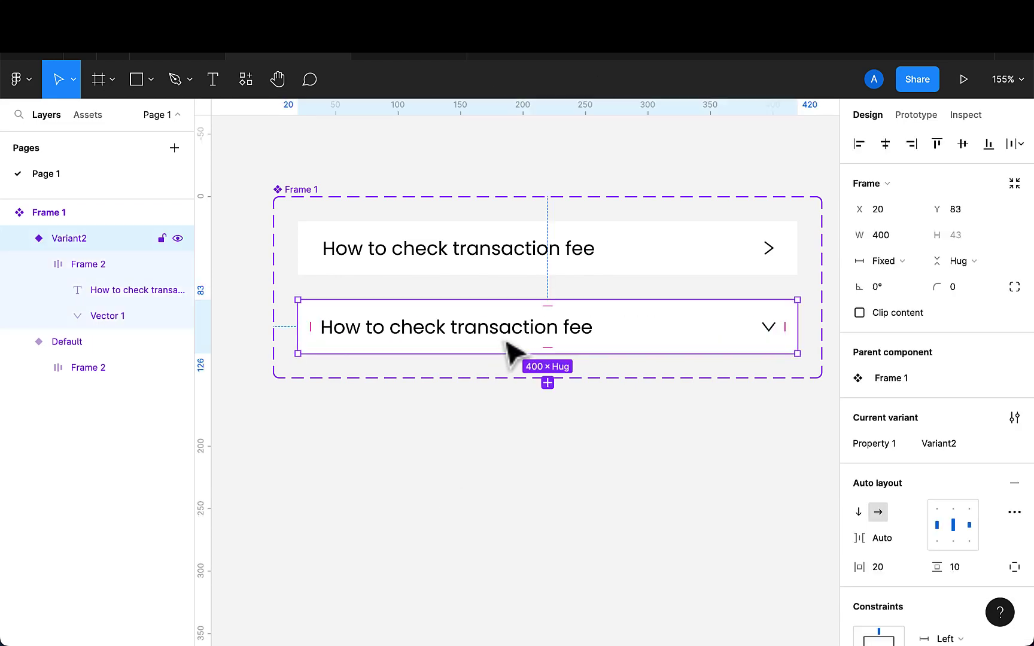
pyautogui.doubleClick(548, 332)
pyautogui.hotkey('ctrl', 'v')
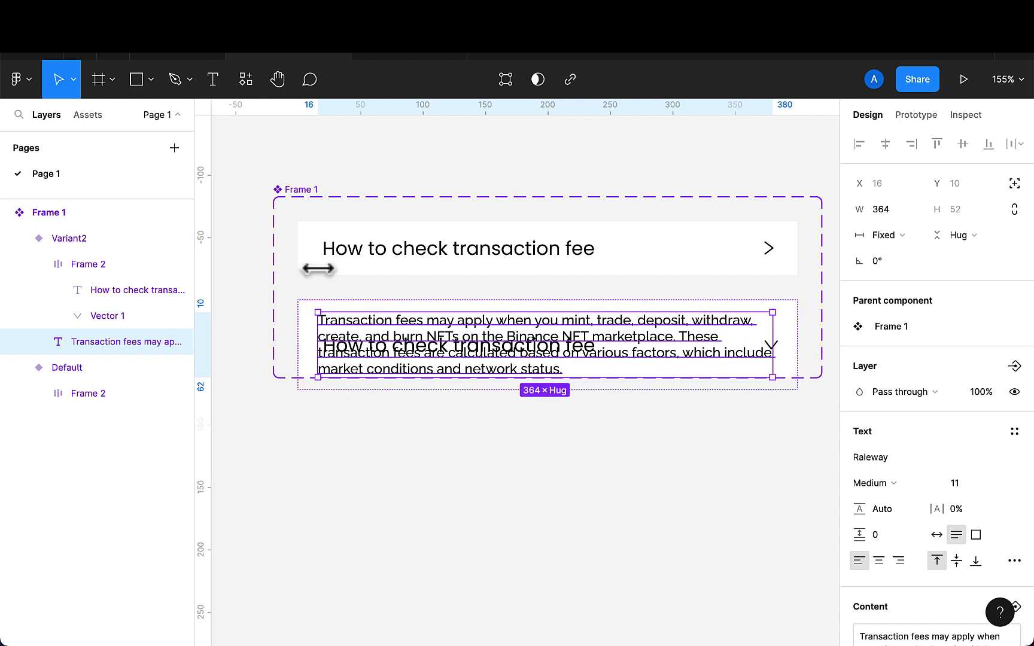
pyautogui.click(305, 192)
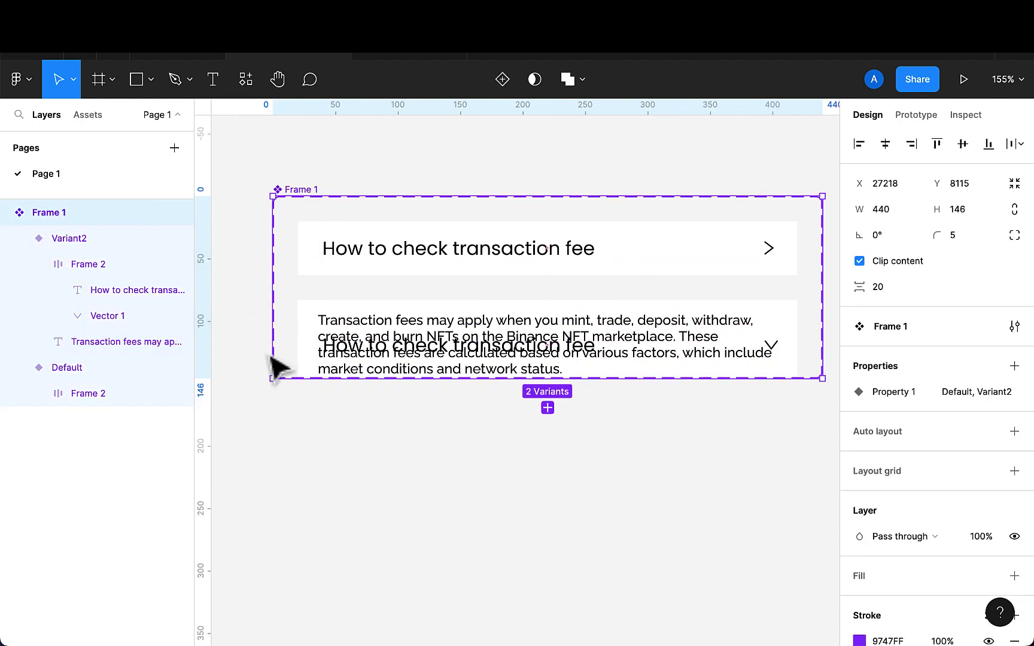
pyautogui.moveTo(288, 380); pyautogui.dragTo(291, 471)
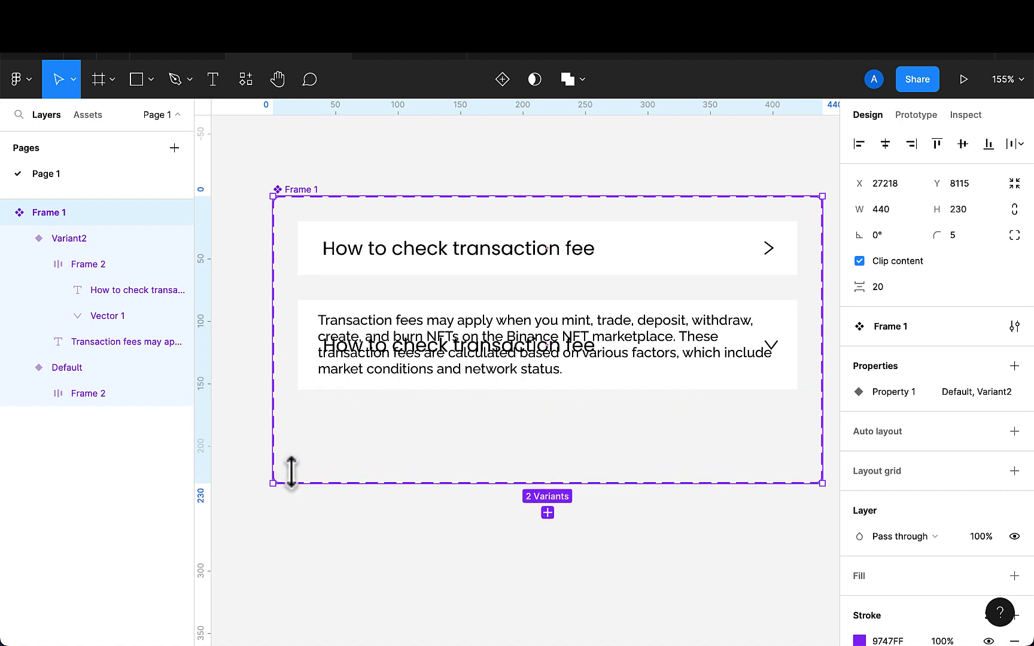
pyautogui.click(386, 393)
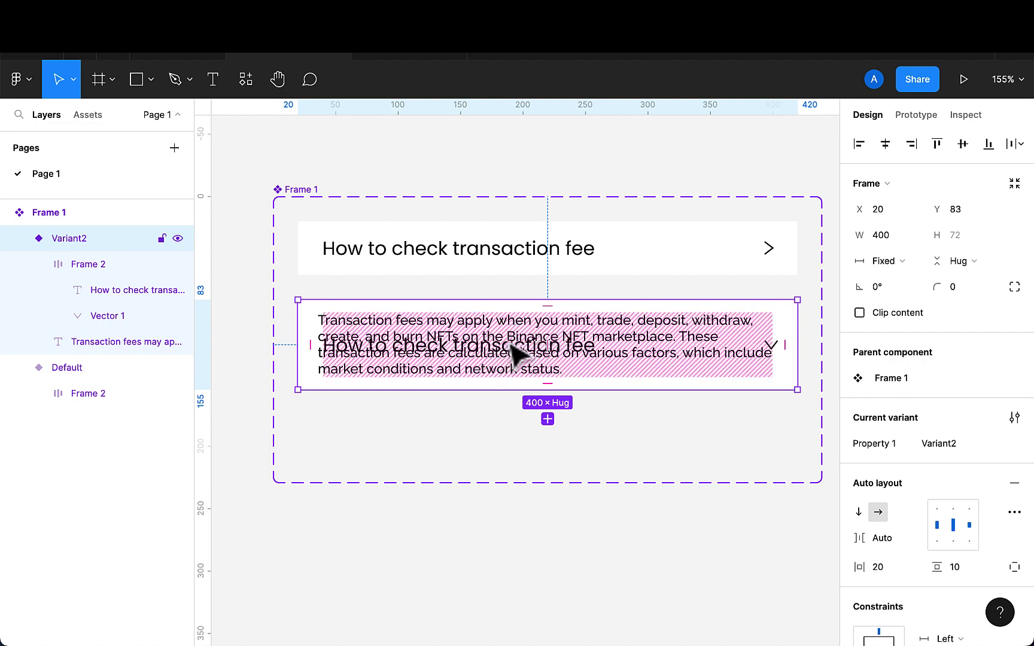
# - Switch Variant2's auto layout direction to vertical so the answer sits under the question
pyautogui.click(862, 516)
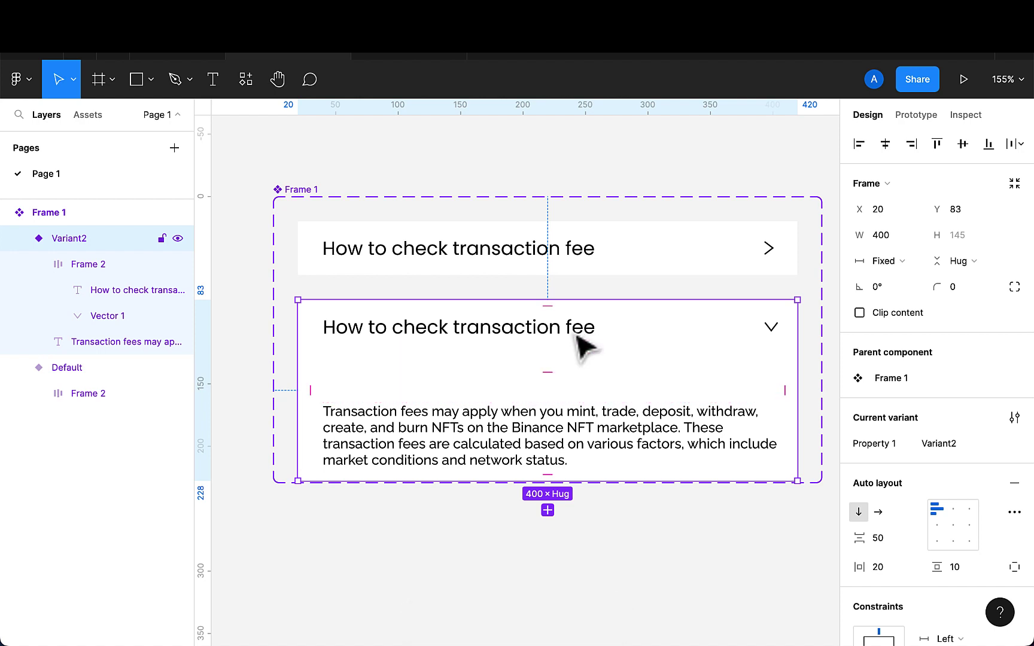
pyautogui.doubleClick(529, 332)
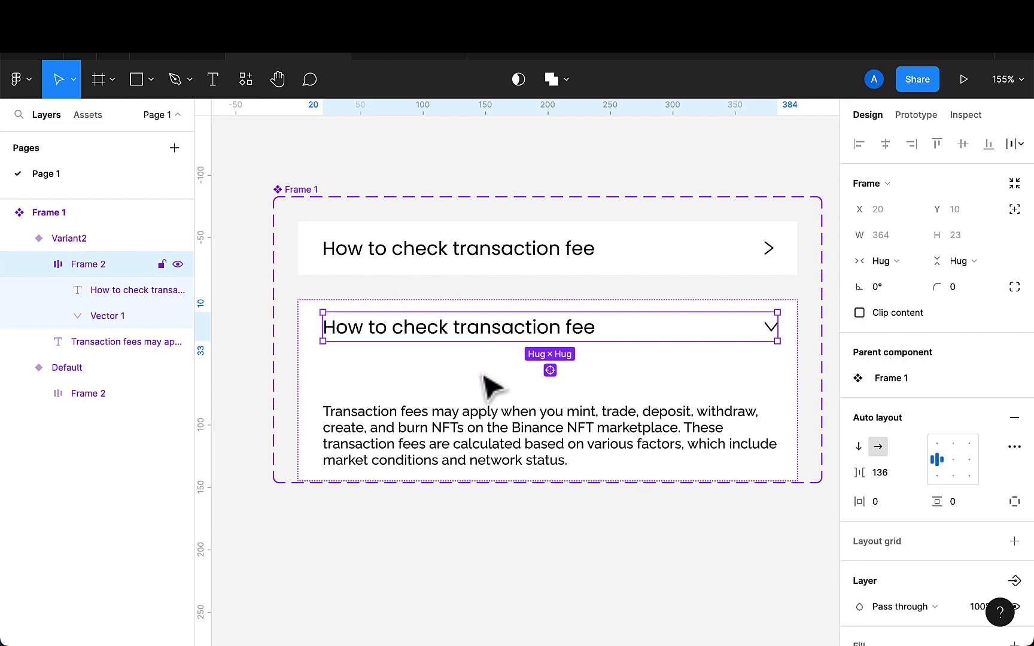
pyautogui.click(479, 452)
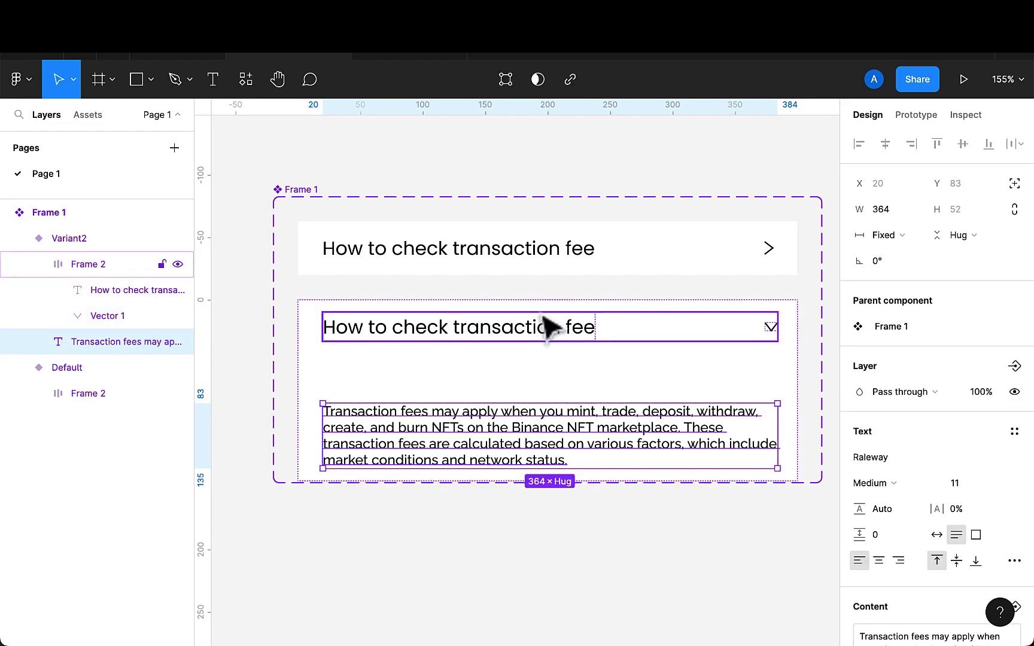
pyautogui.press('Escape')
pyautogui.click(521, 321)
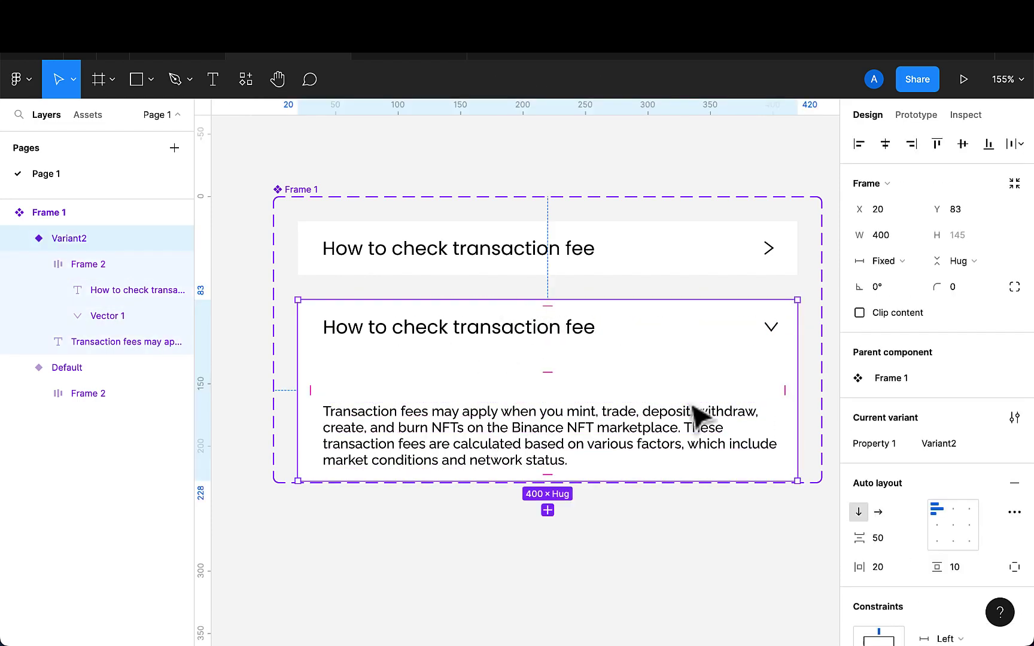
# - Change Variant2's item spacing from 50 to 10, then to 15
pyautogui.click(884, 538)
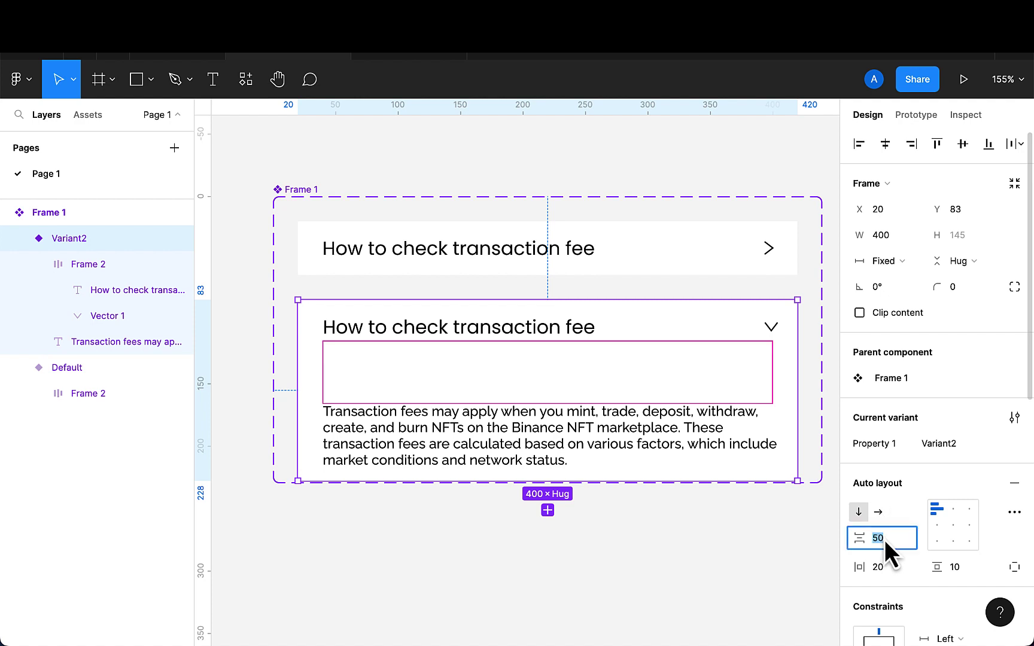
pyautogui.press('BackSpace')
pyautogui.write('1')
pyautogui.press('Return')
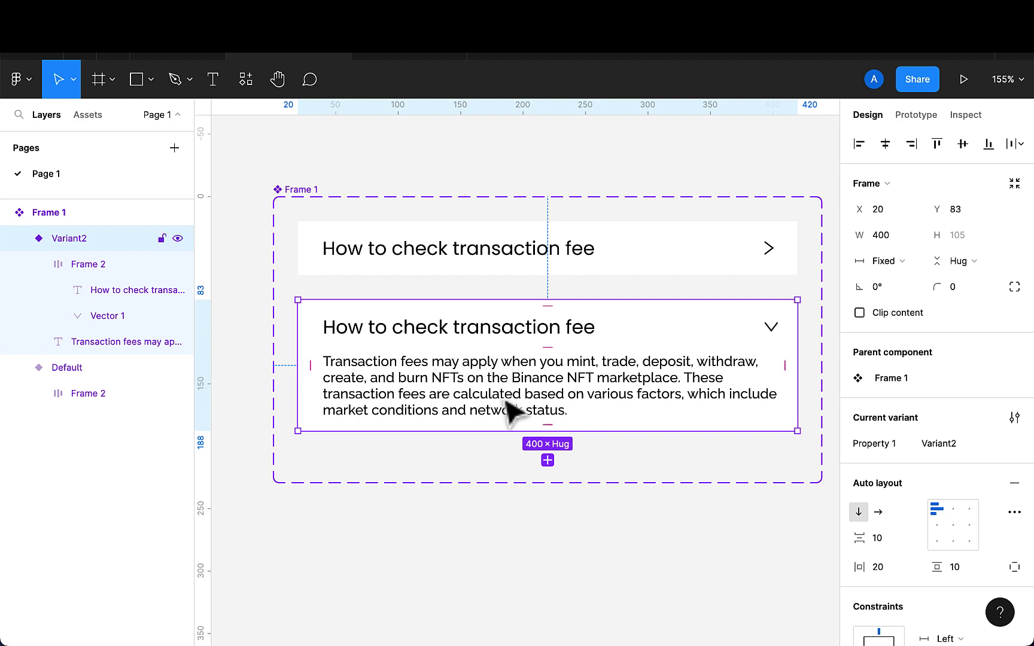
pyautogui.click(886, 538)
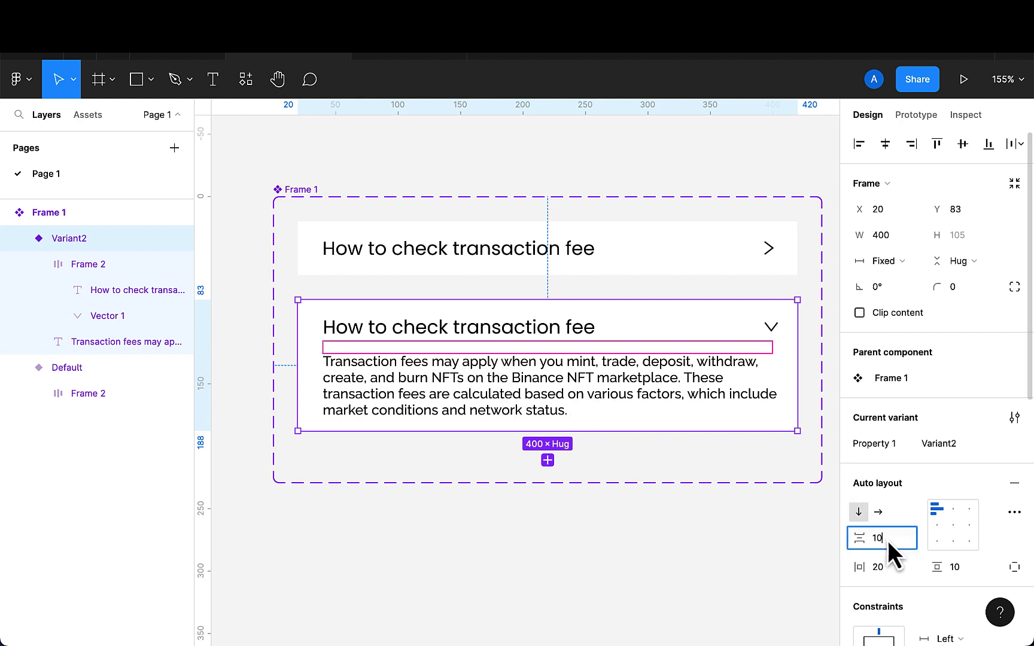
pyautogui.write('15')
pyautogui.press('Return')
pyautogui.click(611, 588)
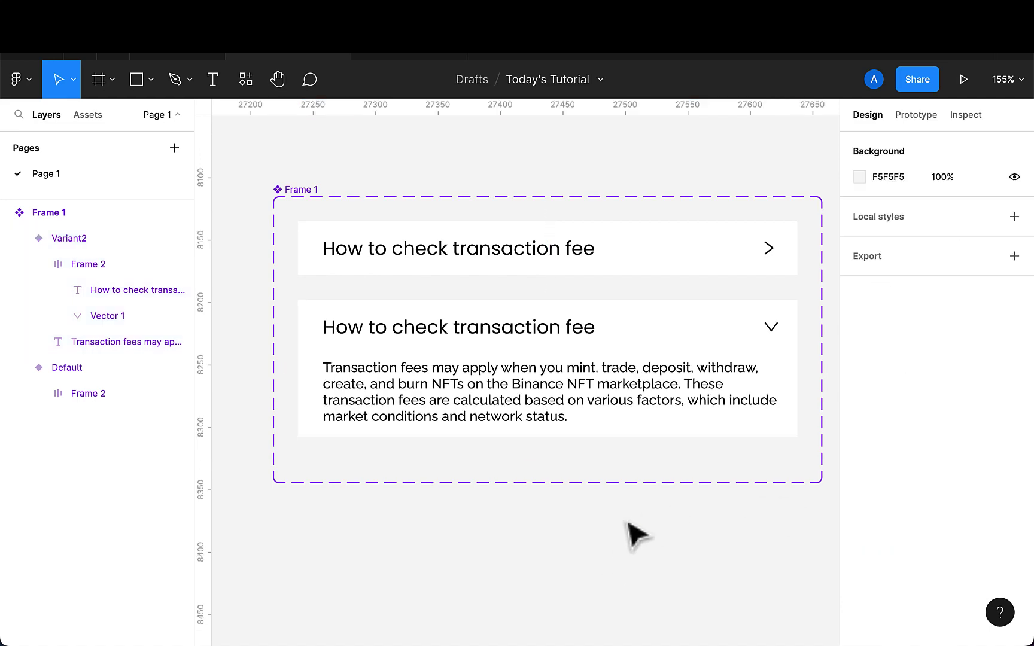
pyautogui.hscroll(2, 568, 586)
pyautogui.scroll(1, 568, 587)
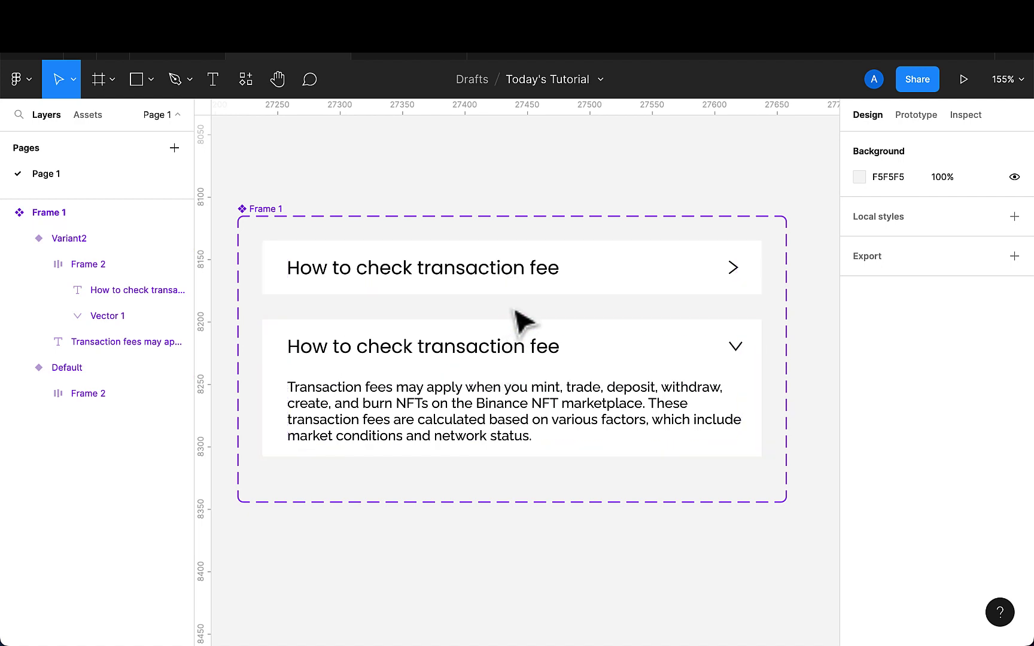
# - Link both variants' heading texts to a new text property named 'question'
pyautogui.click(453, 292)
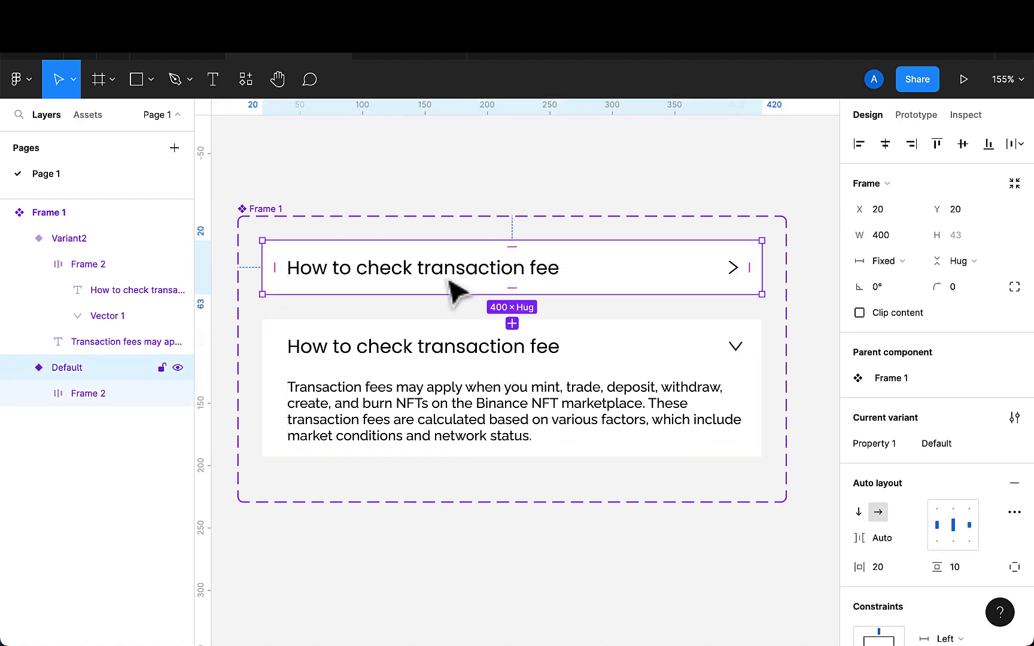
pyautogui.doubleClick(450, 283)
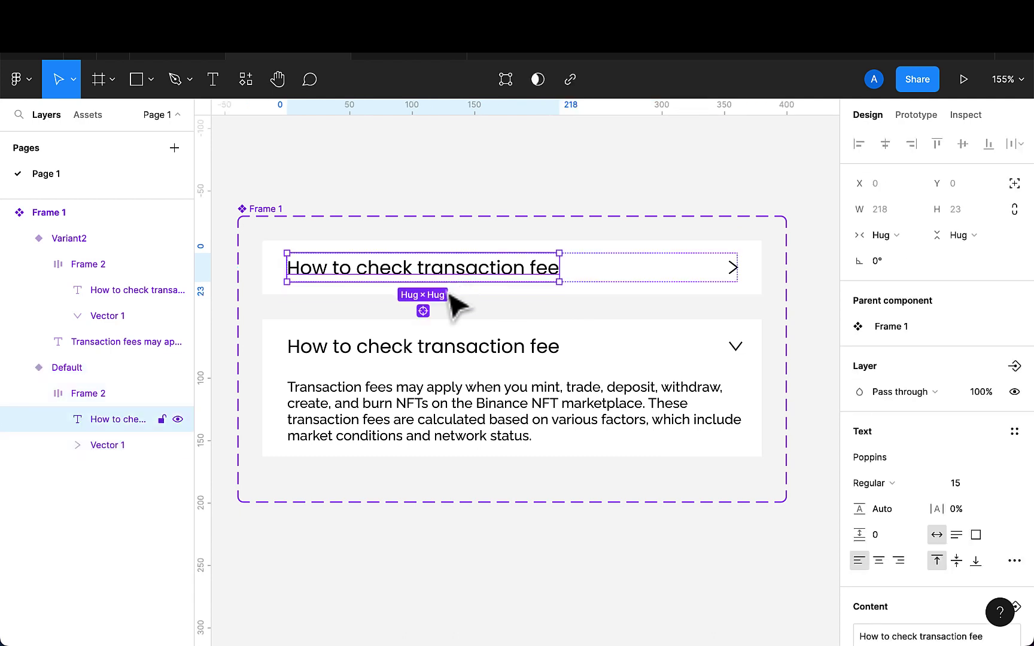
pyautogui.keyDown('shift'); pyautogui.click(453, 357); pyautogui.keyUp('shift')
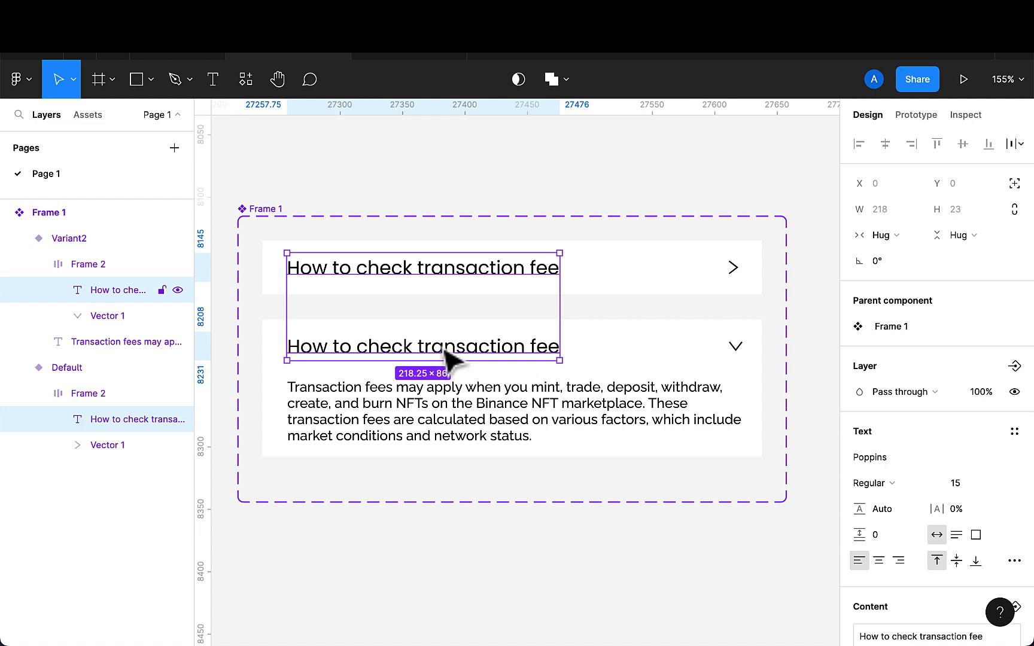
pyautogui.scroll(-5, 974, 528)
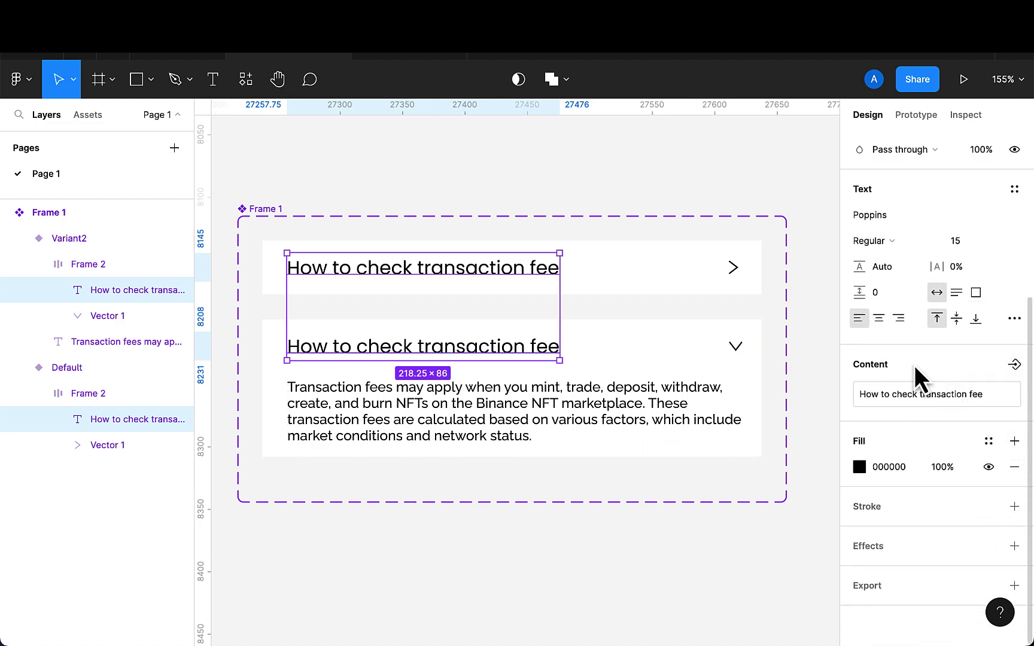
pyautogui.click(1015, 373)
pyautogui.press('BackSpace')
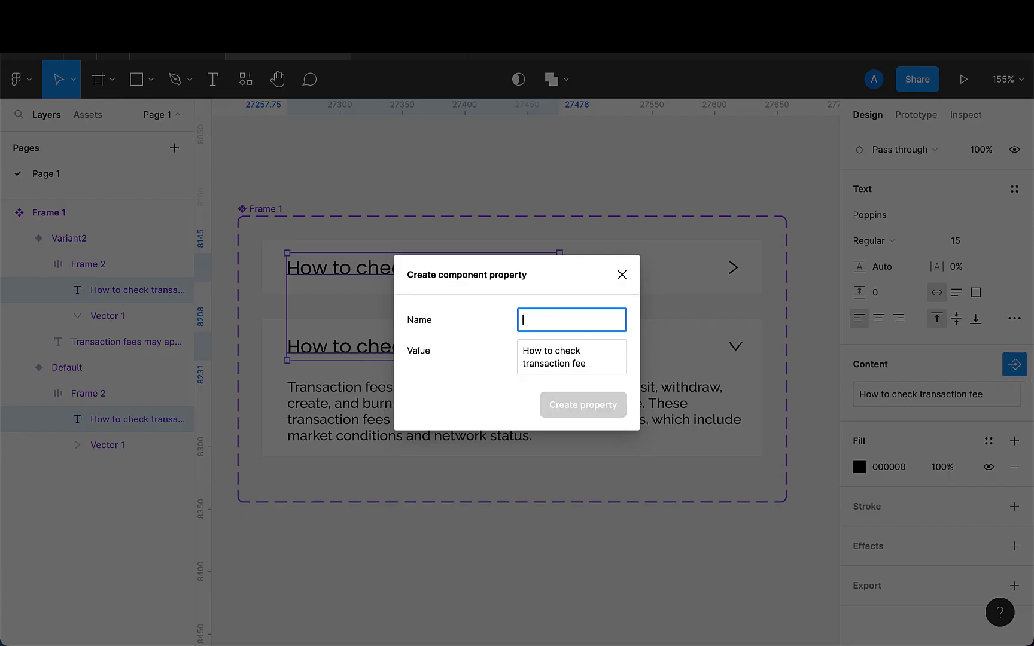
pyautogui.write('question')
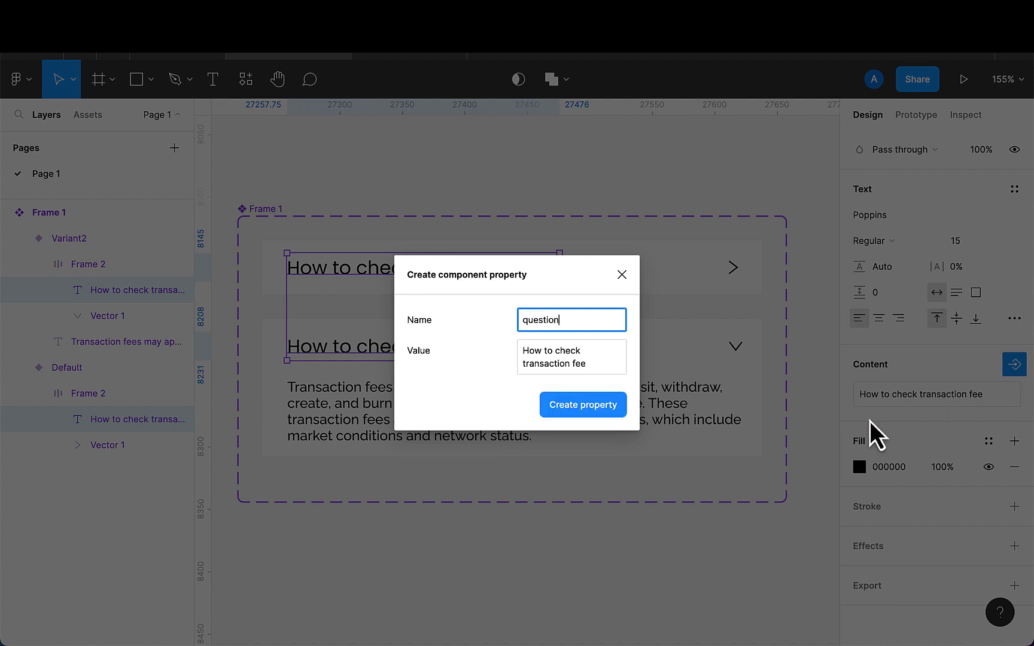
pyautogui.click(595, 411)
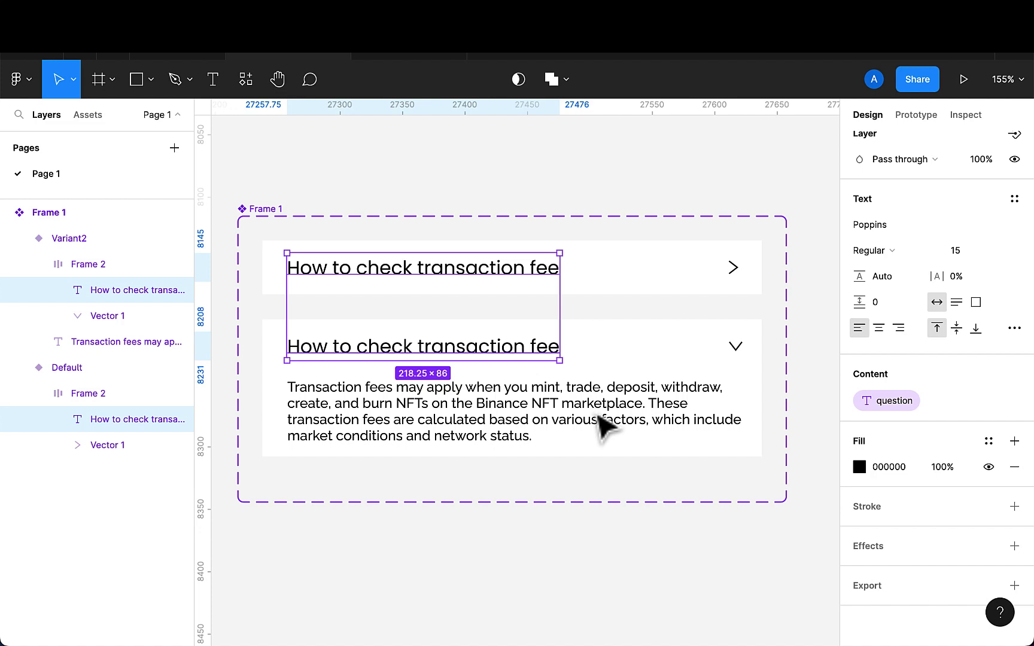
# - Test the property by adding and removing an 's' on the top heading
pyautogui.doubleClick(552, 270)
pyautogui.click(550, 270)
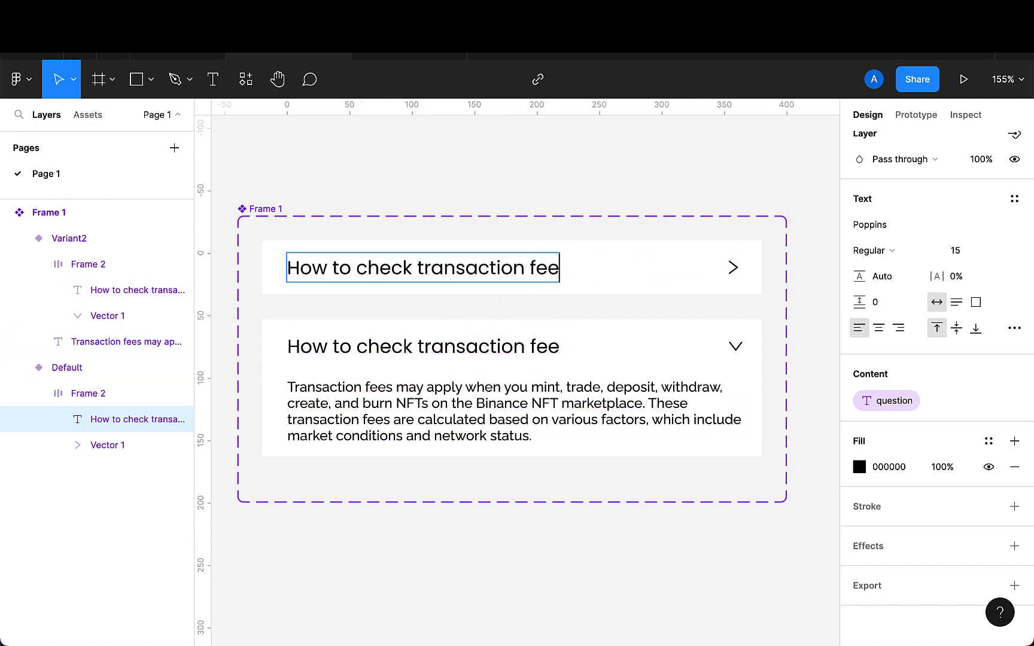
pyautogui.write('s')
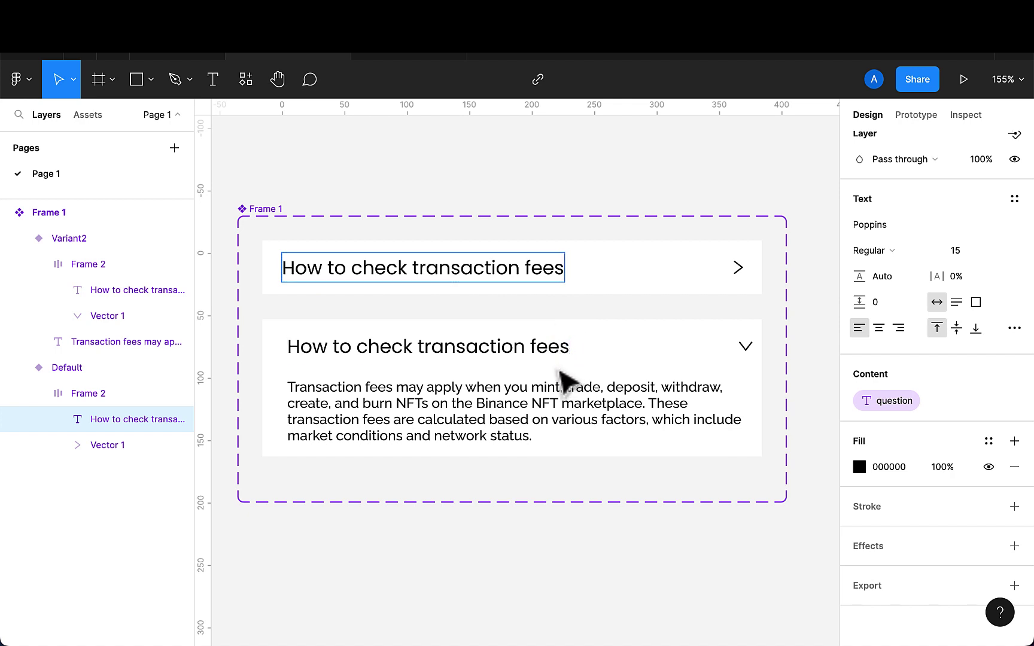
pyautogui.press('BackSpace')
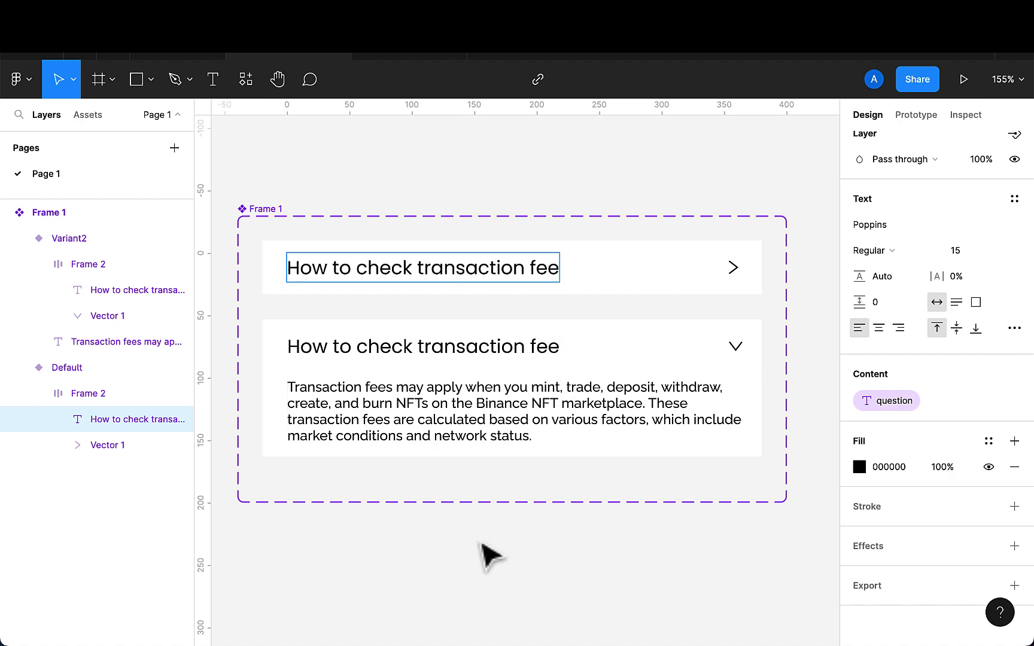
pyautogui.press('Escape')
pyautogui.scroll(-5, 488, 562)
pyautogui.scroll(-3, 488, 583)
pyautogui.hscroll(1, 488, 583)
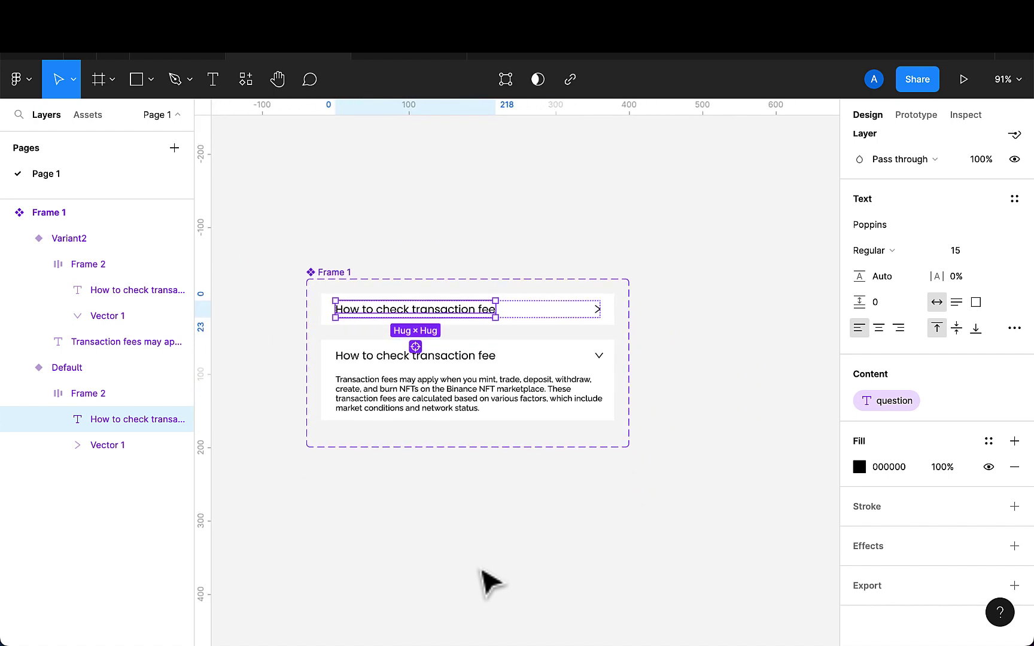
# - Add an iPhone 14 Pro Max frame and move it beside the accordion component
pyautogui.click(508, 554)
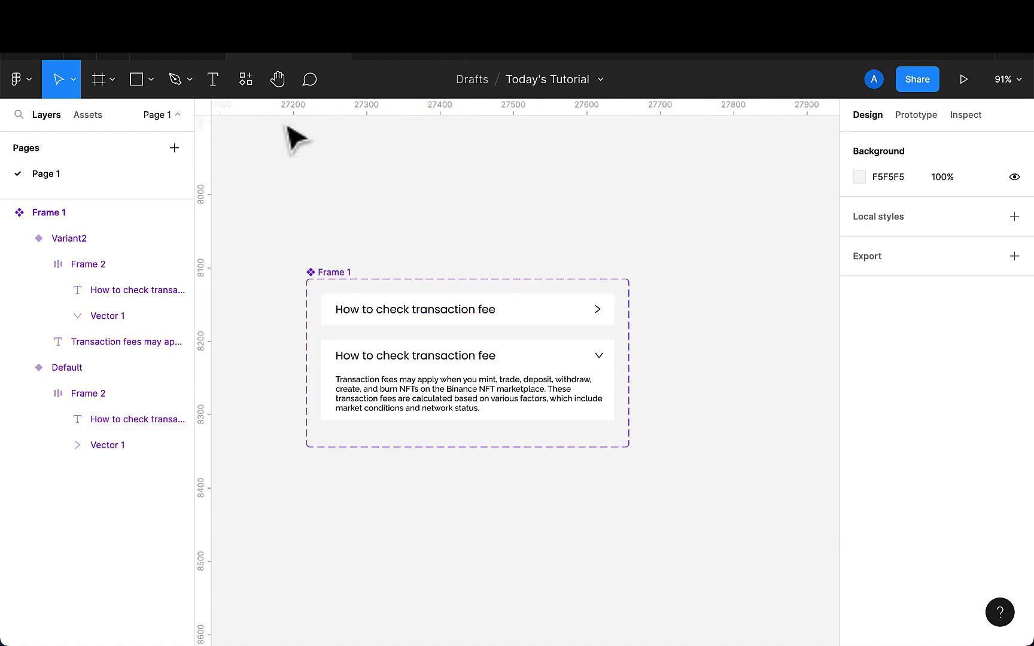
pyautogui.click(107, 79)
pyautogui.click(109, 123)
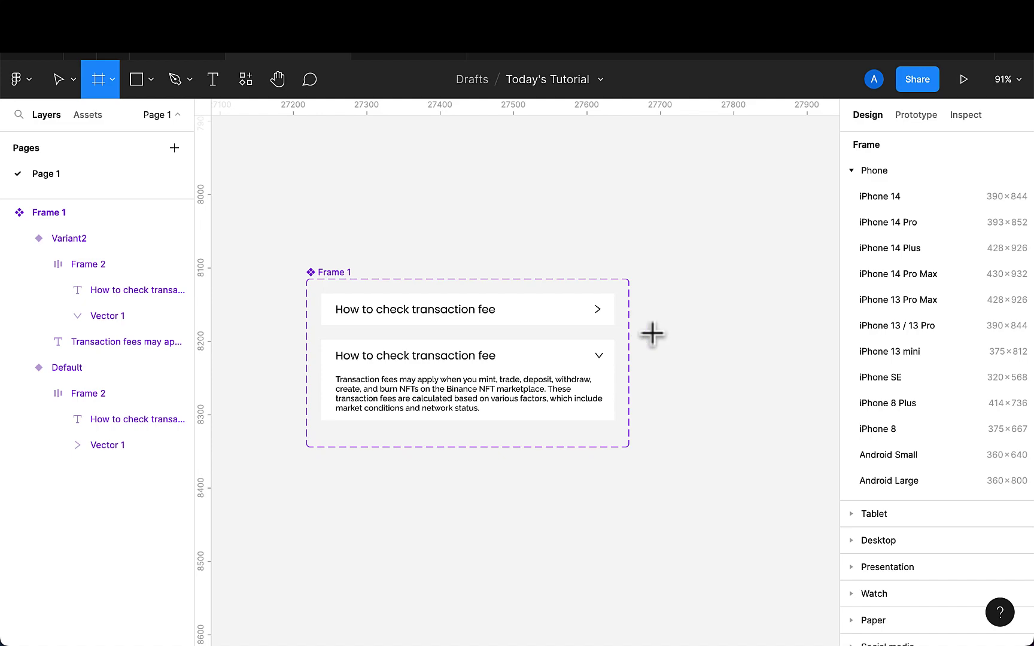
pyautogui.scroll(-4, 653, 335)
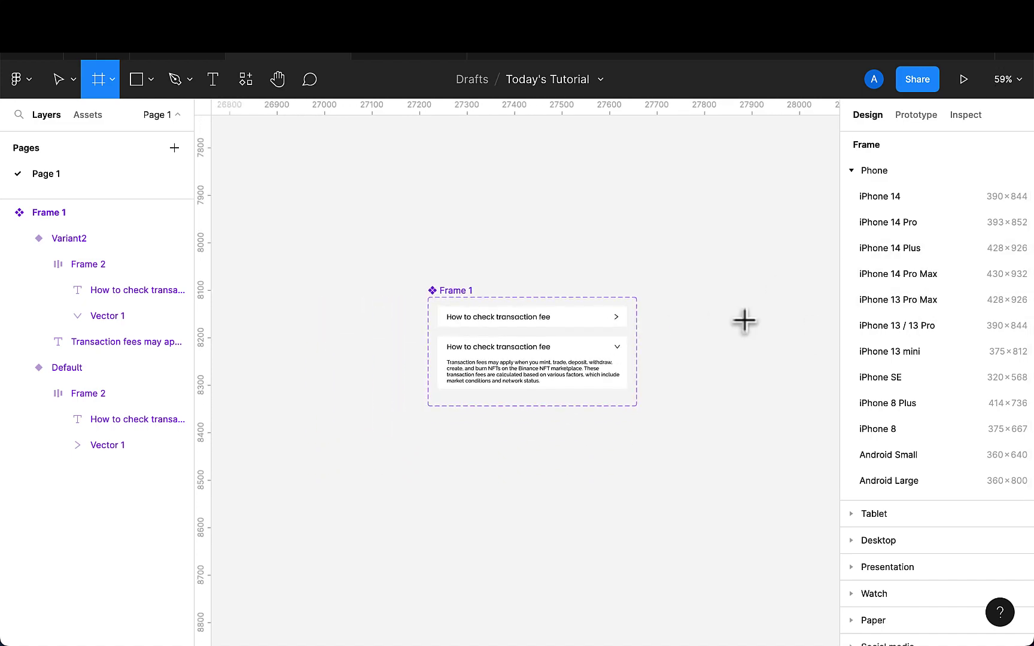
pyautogui.hscroll(4, 743, 319)
pyautogui.scroll(-1, 743, 318)
pyautogui.click(926, 275)
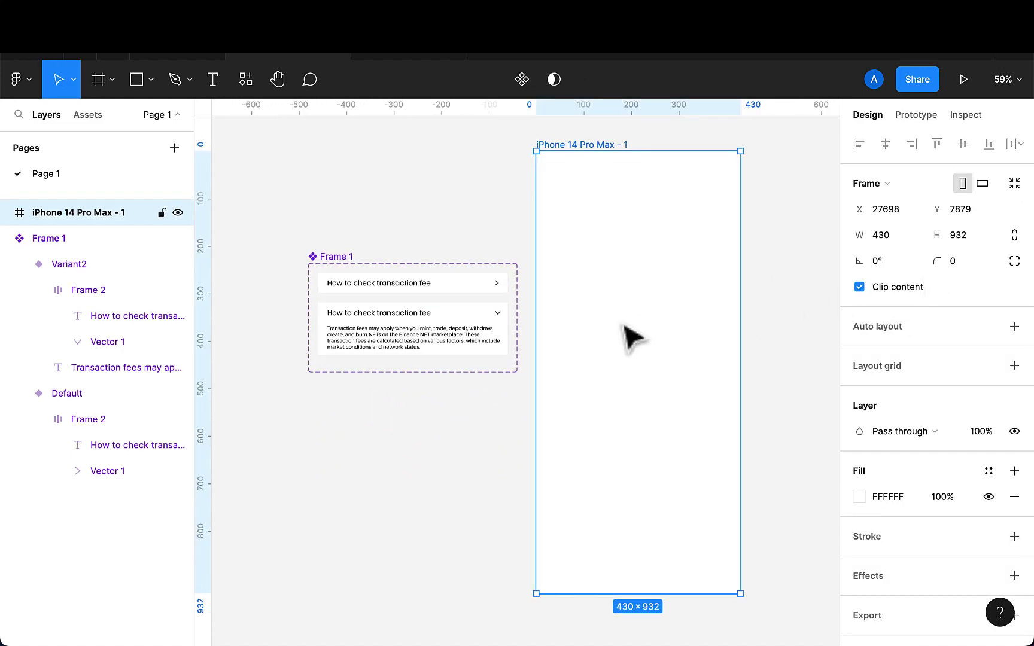
pyautogui.scroll(1, 623, 335)
pyautogui.moveTo(623, 334); pyautogui.dragTo(645, 430)
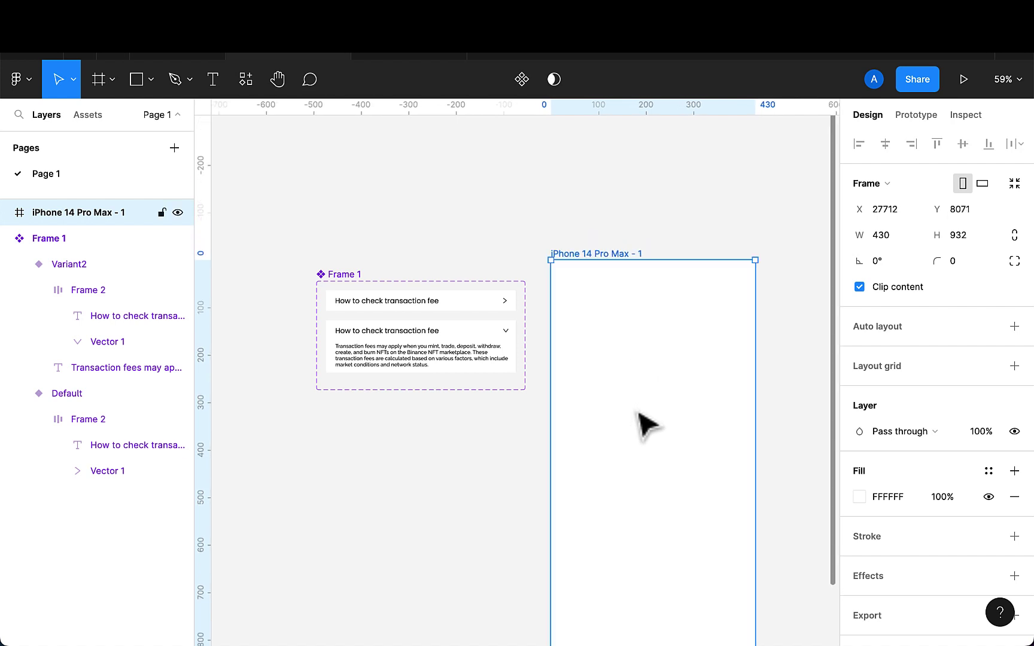
# - Place a Frame 1 accordion instance from Local components near the top of the phone, centred horizontally
pyautogui.click(78, 117)
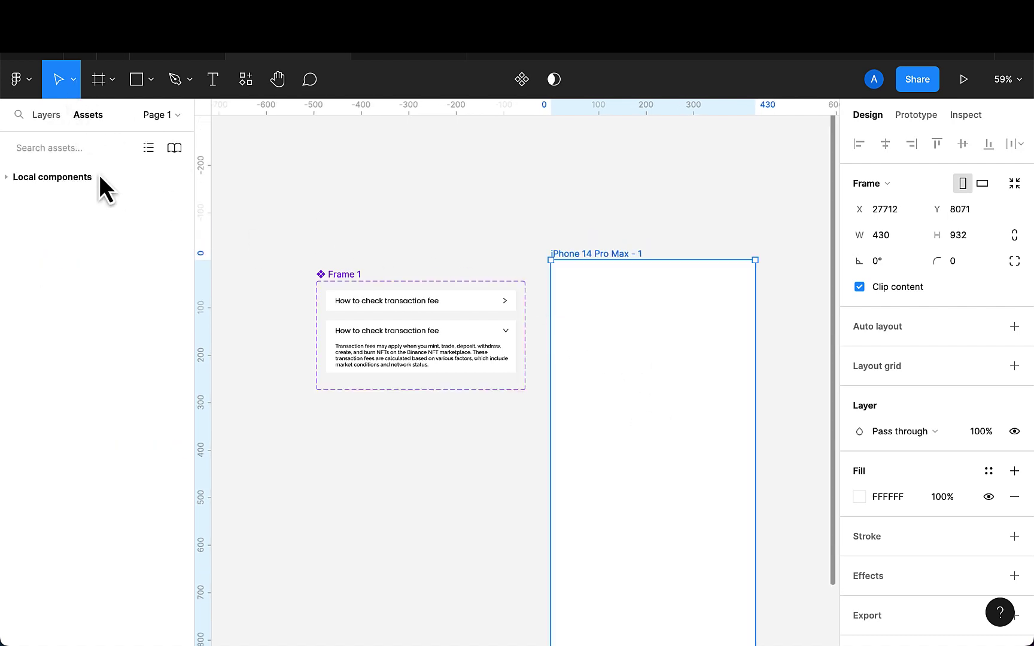
pyautogui.click(30, 179)
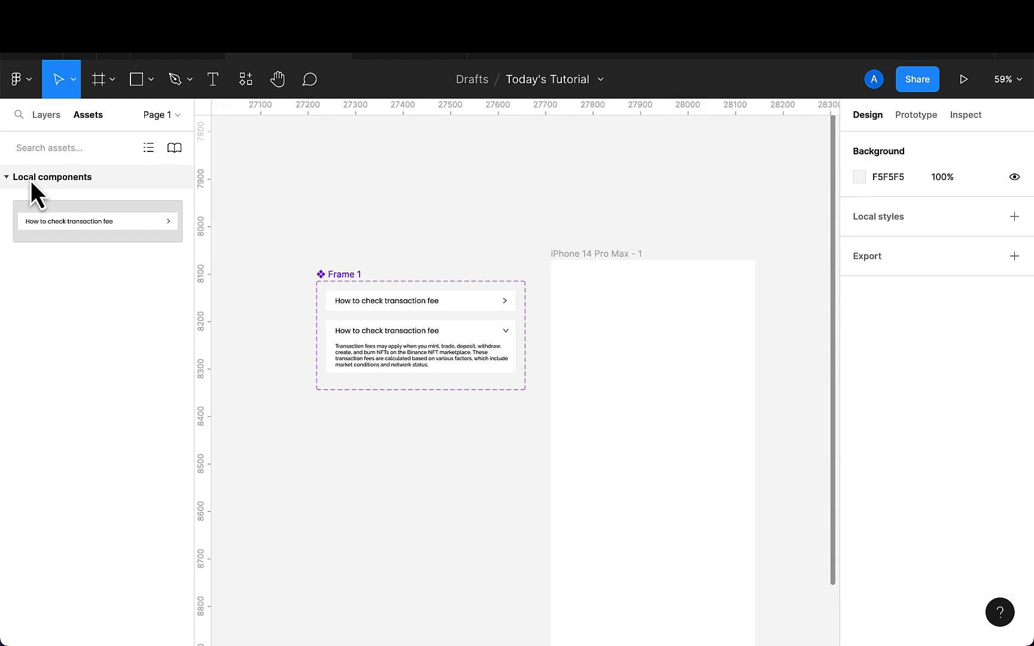
pyautogui.click(88, 219)
pyautogui.moveTo(88, 218); pyautogui.dragTo(646, 308)
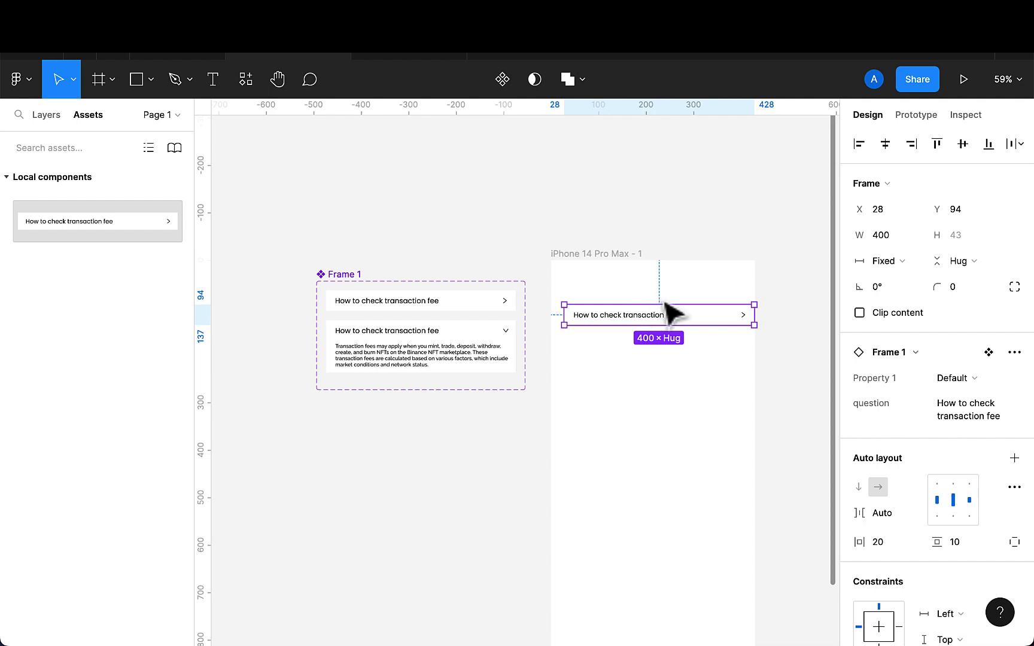
pyautogui.scroll(1, 669, 308)
pyautogui.rightClick(668, 308)
pyautogui.click(622, 314)
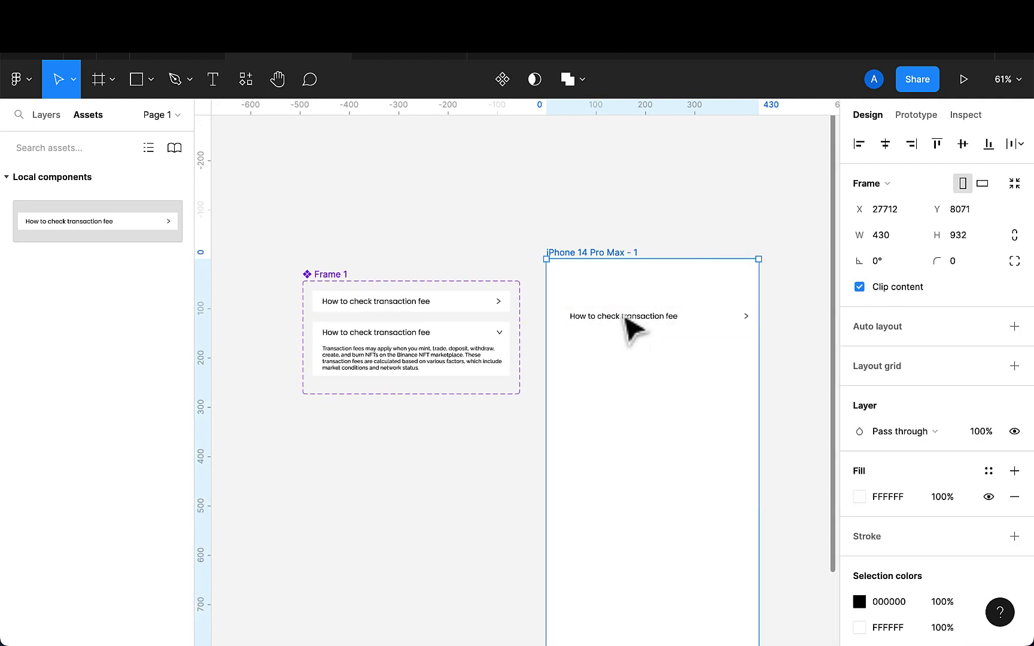
pyautogui.moveTo(720, 330); pyautogui.dragTo(687, 323)
pyautogui.click(703, 332)
# - Add a 1-px black inside stroke to both the collapsed and expanded accordion variants
pyautogui.click(429, 299)
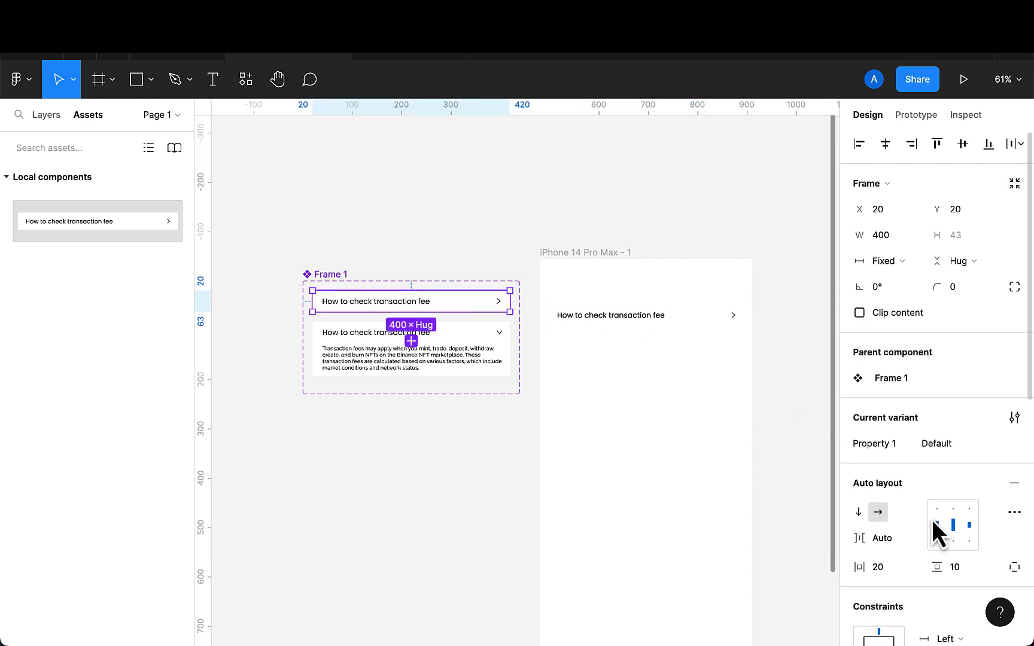
pyautogui.scroll(-8, 941, 533)
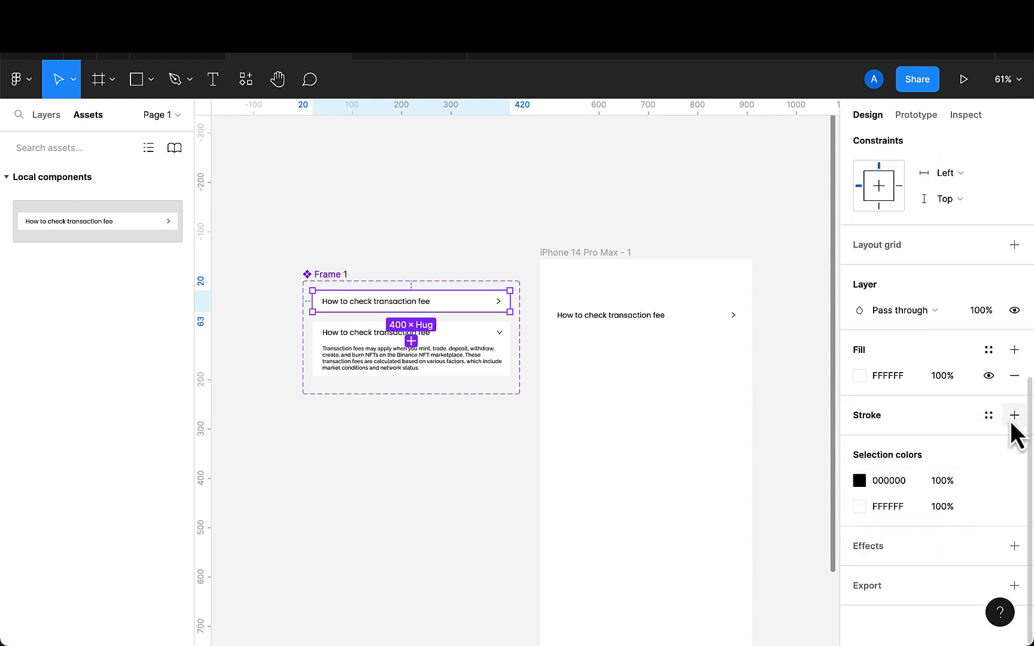
pyautogui.click(1013, 417)
pyautogui.click(486, 343)
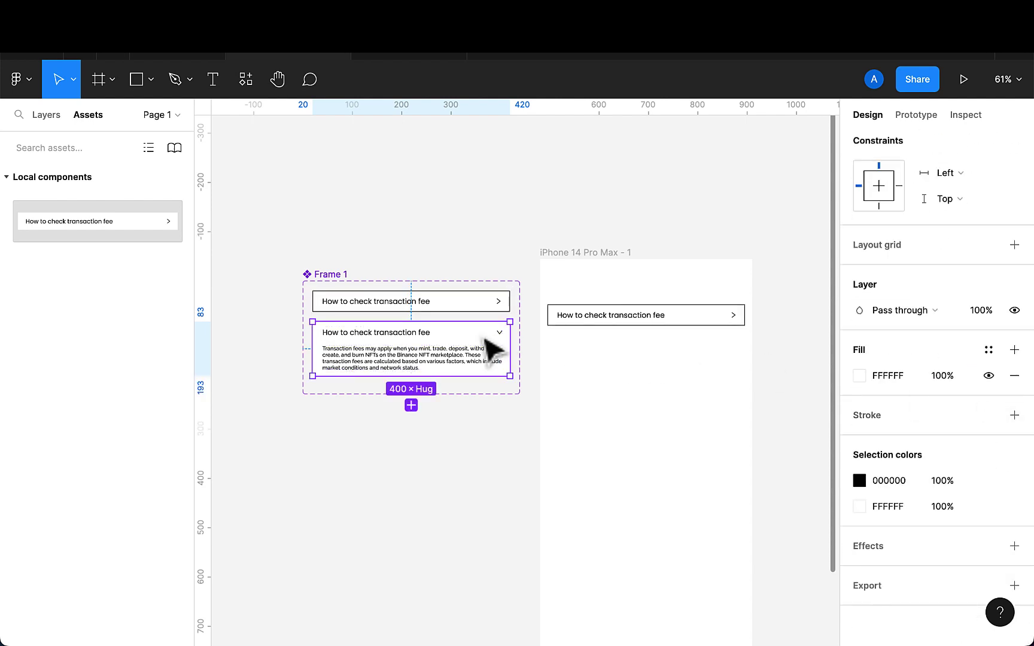
pyautogui.click(1013, 417)
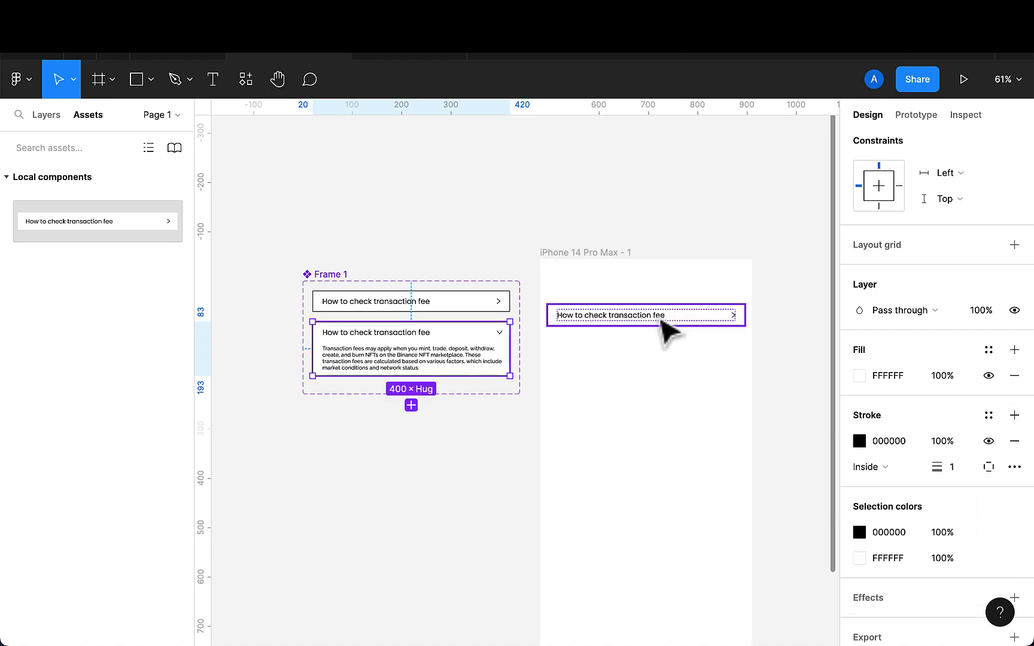
pyautogui.scroll(10, 661, 321)
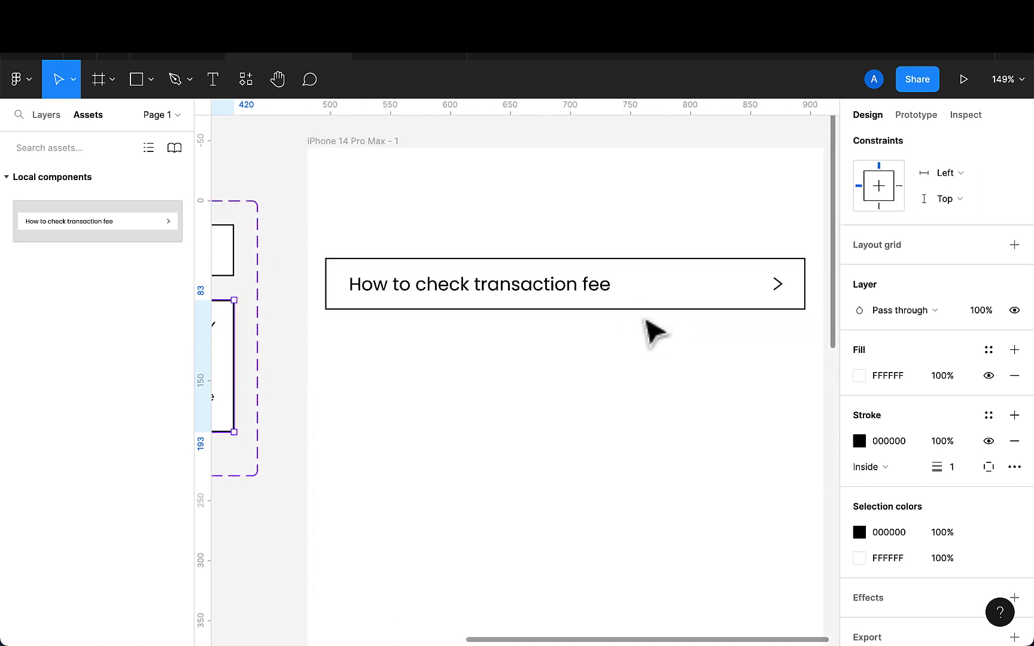
pyautogui.click(611, 310)
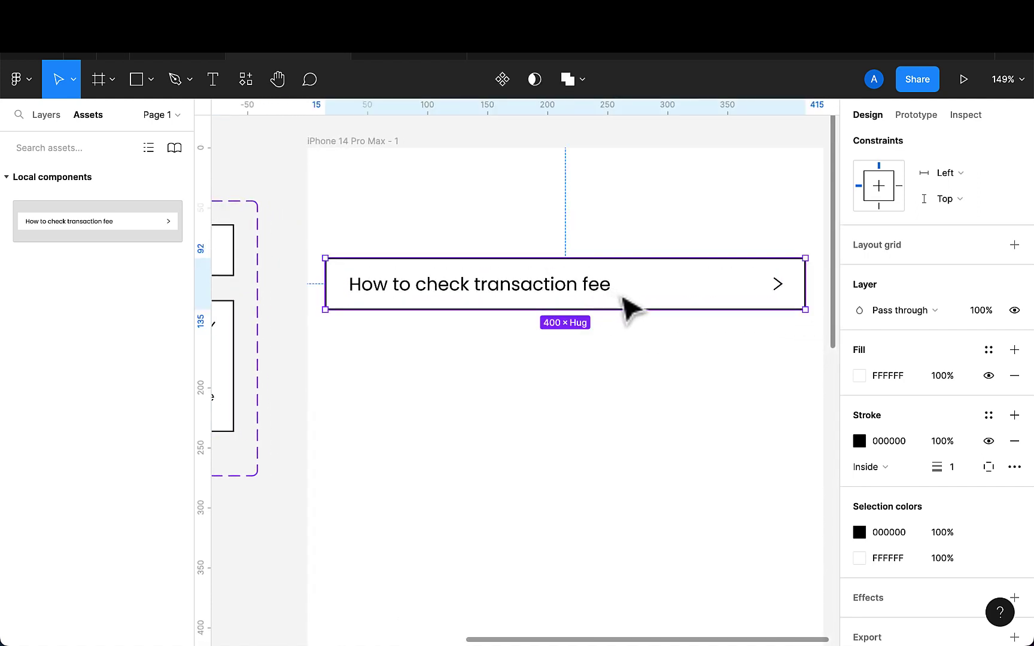
pyautogui.hotkey('ctrl', 'd')
pyautogui.moveTo(622, 299); pyautogui.dragTo(624, 370)
pyautogui.hotkey('ctrl', 'd')
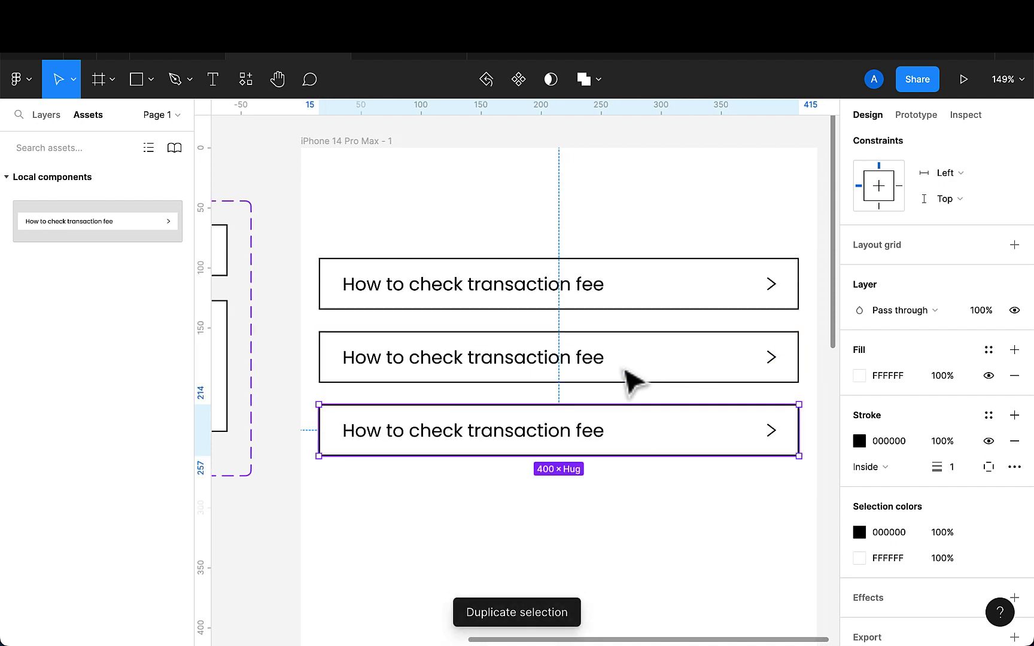
pyautogui.hotkey('ctrl', 'd')
pyautogui.scroll(-3, 628, 380)
pyautogui.press('Escape')
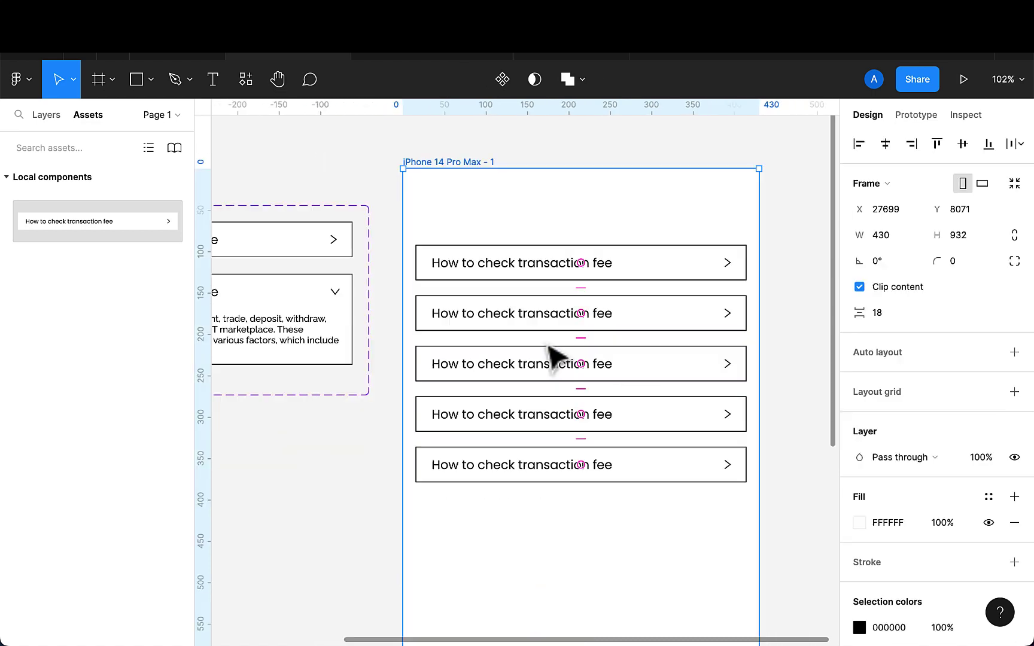
pyautogui.hscroll(-6, 553, 358)
pyautogui.scroll(-3, 549, 348)
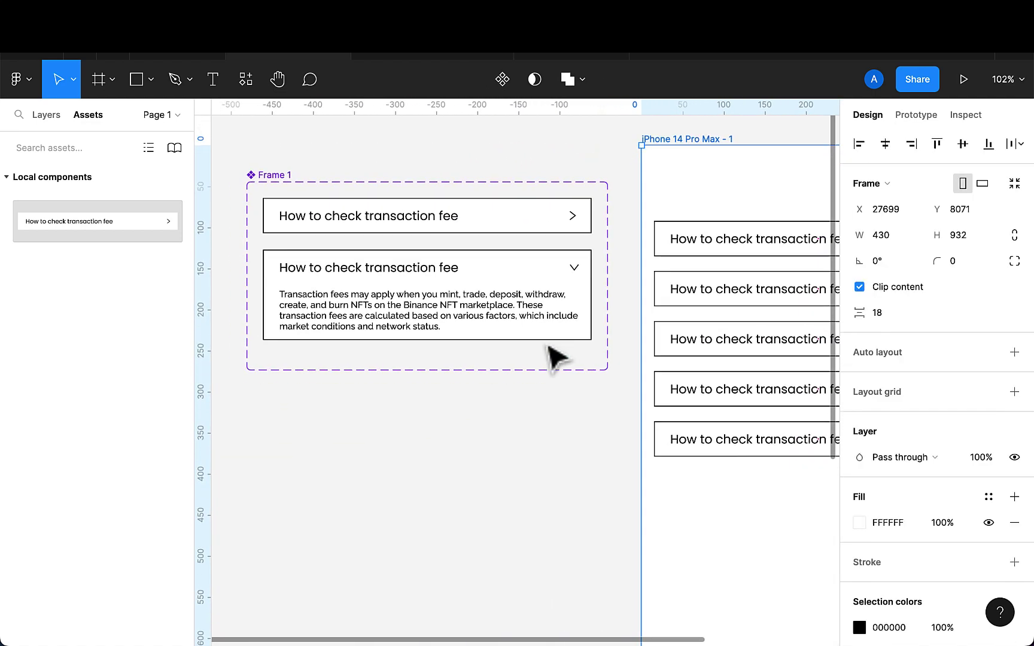
pyautogui.hscroll(2, 557, 358)
pyautogui.scroll(1, 556, 358)
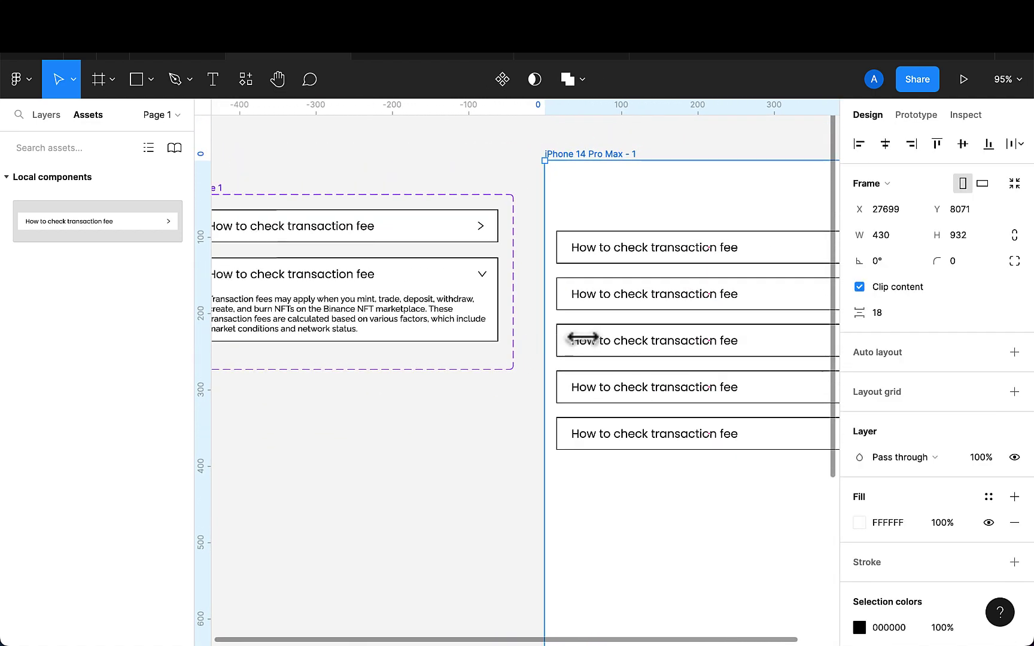
pyautogui.scroll(-2, 646, 353)
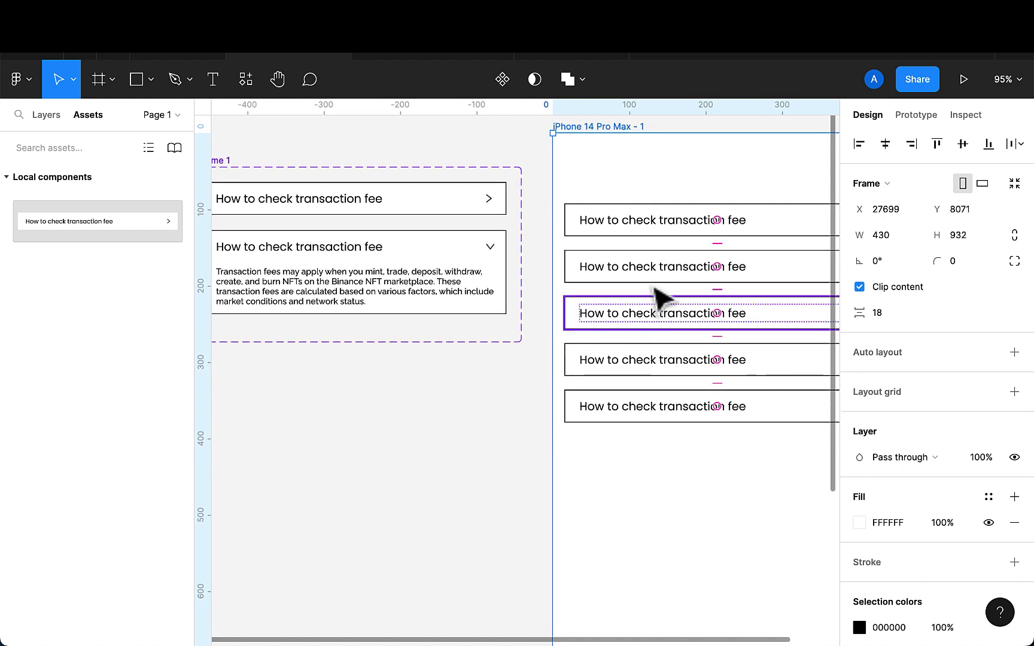
pyautogui.hscroll(2, 658, 249)
pyautogui.scroll(-1, 656, 245)
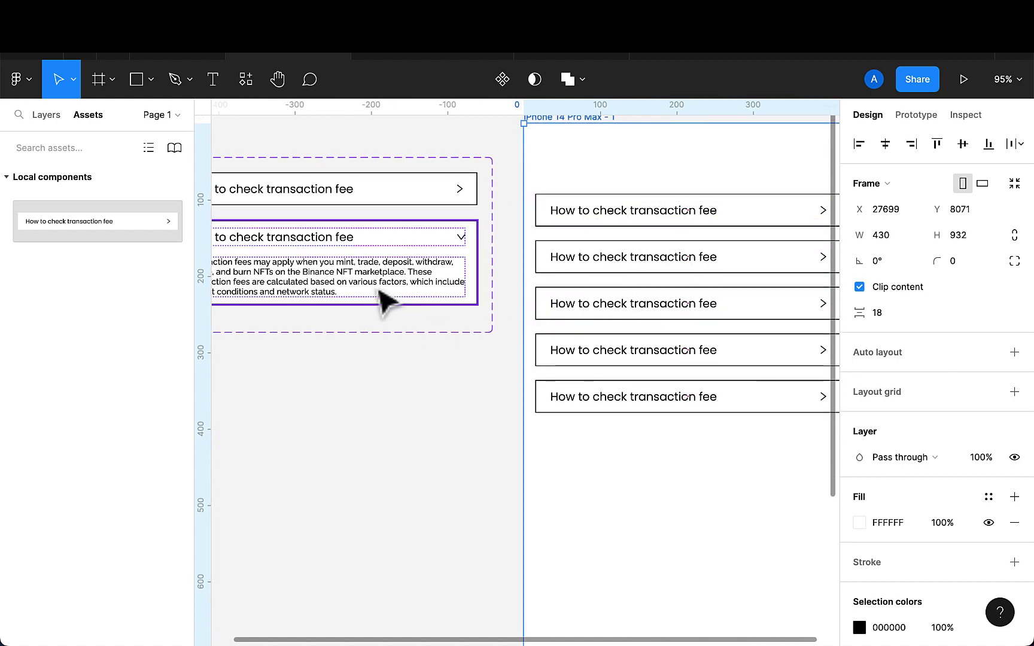
pyautogui.hscroll(-3, 382, 299)
pyautogui.scroll(1, 383, 299)
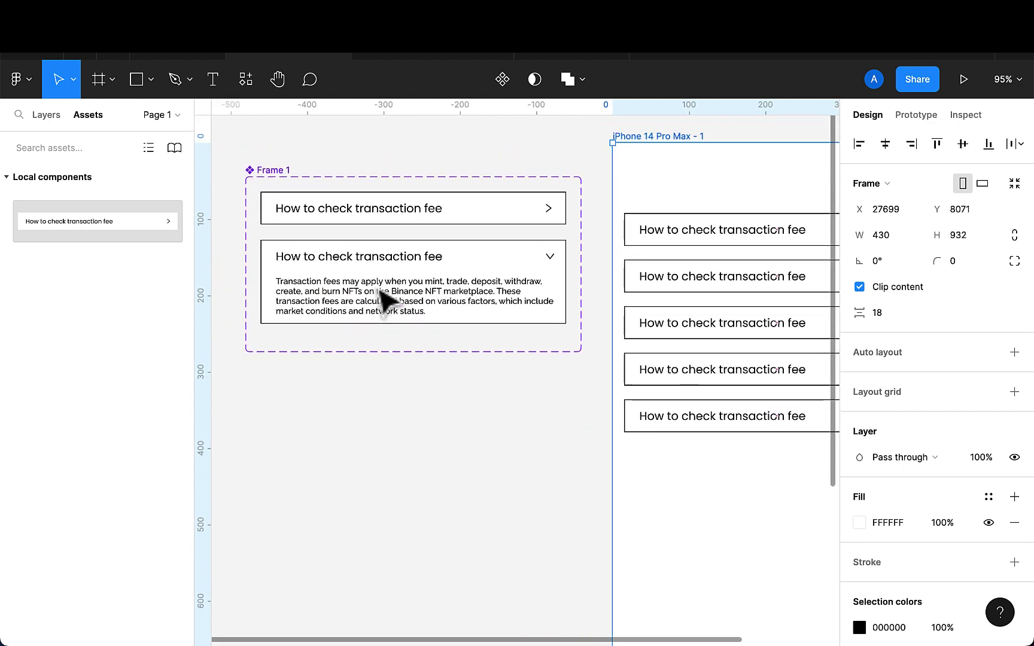
# - Link the collapsed variant to the expanded one On tap with a Smart animate transition
pyautogui.click(916, 115)
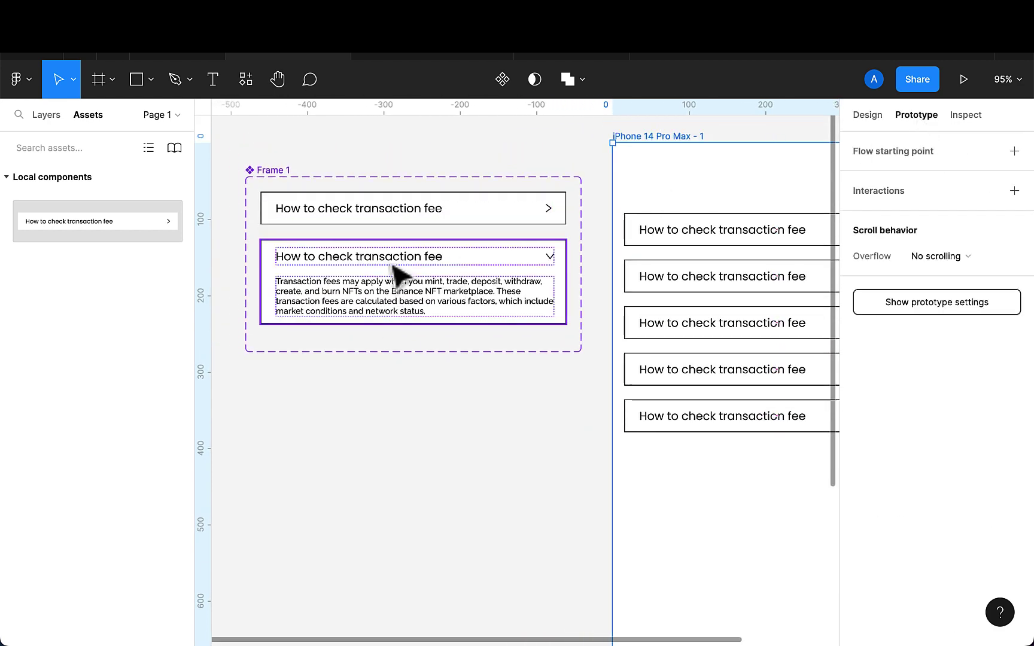
pyautogui.click(402, 219)
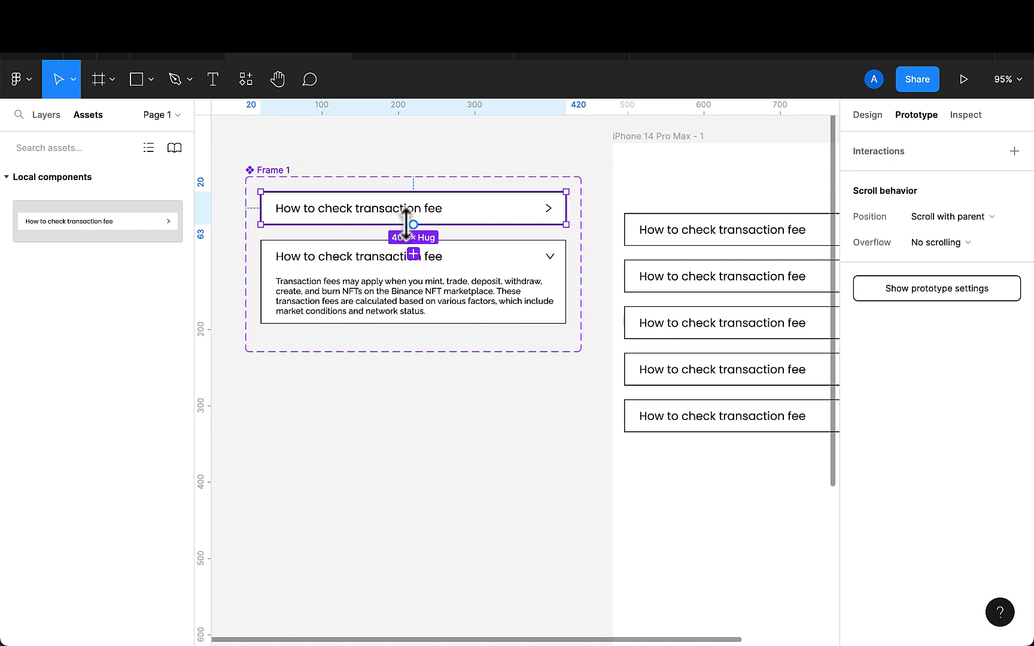
pyautogui.moveTo(418, 253); pyautogui.dragTo(420, 256)
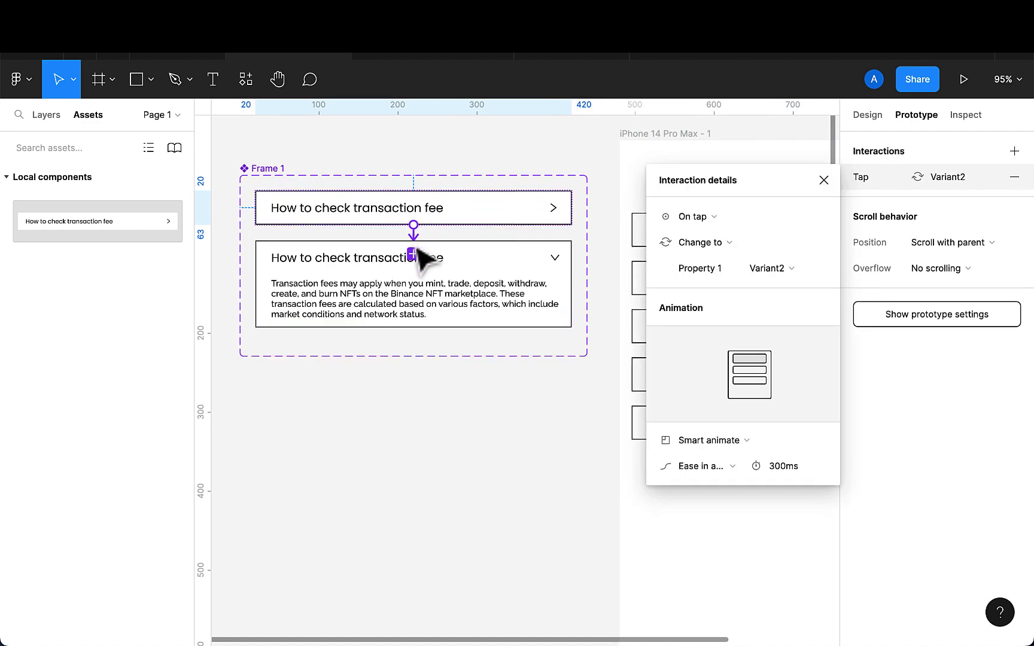
pyautogui.scroll(5, 421, 256)
pyautogui.hscroll(-3, 547, 307)
pyautogui.scroll(-1, 547, 307)
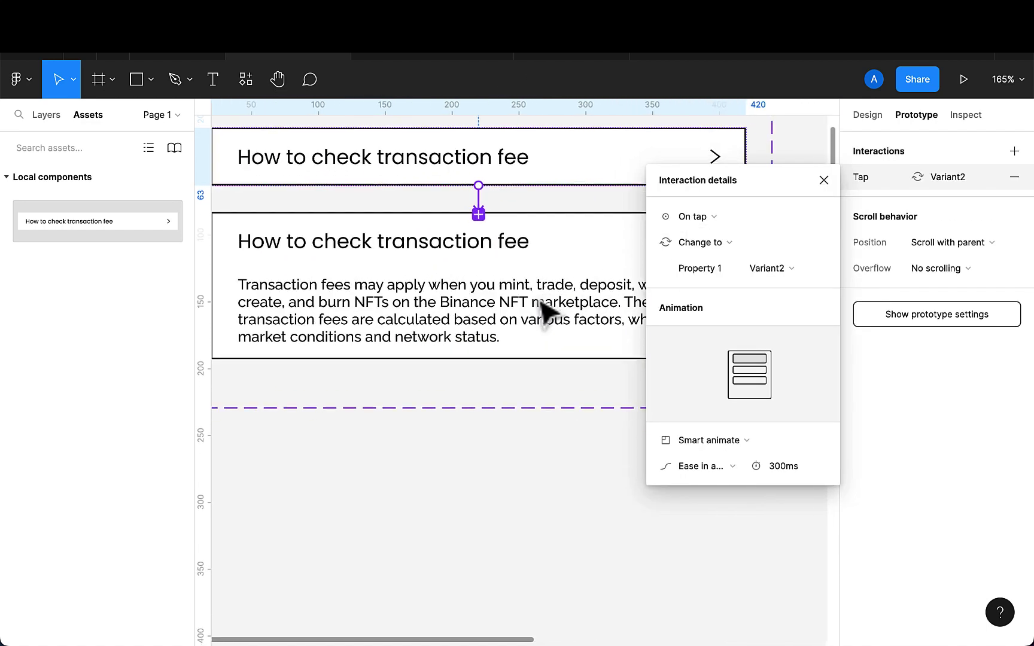
pyautogui.click(727, 439)
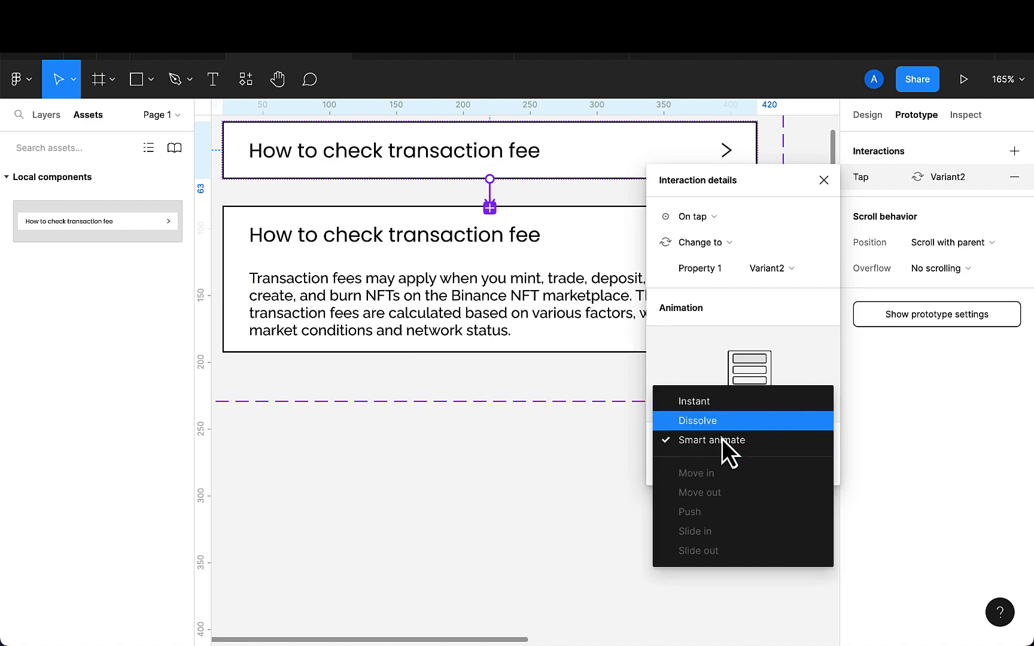
pyautogui.click(721, 439)
pyautogui.scroll(-2, 520, 427)
pyautogui.scroll(-5, 520, 428)
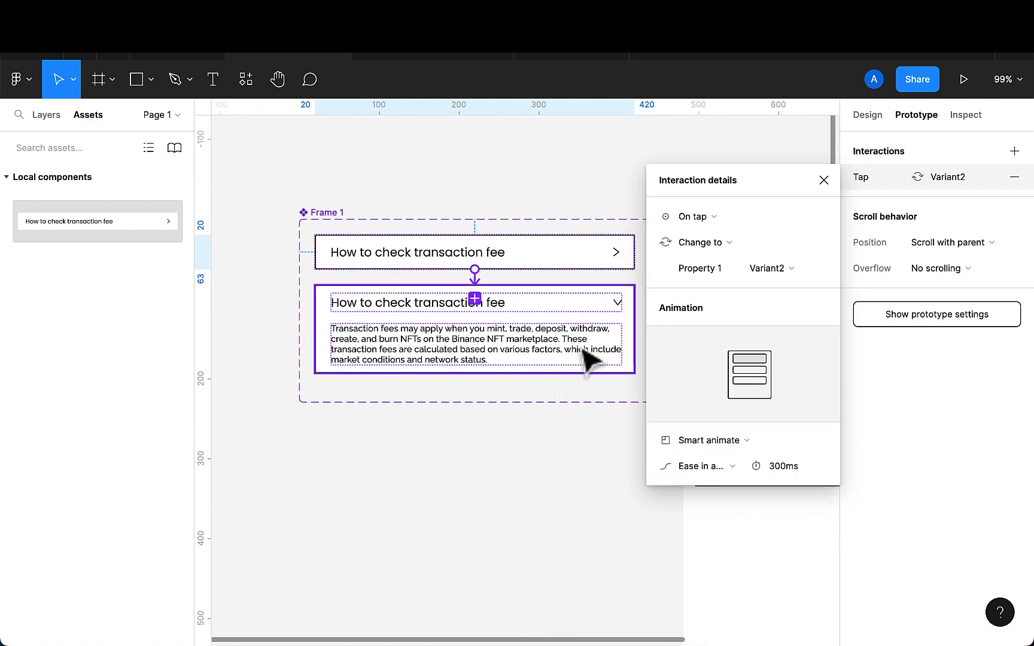
# - Link the expanded variant back to Default On tap, Smart animate, ease in over 300ms
pyautogui.click(562, 321)
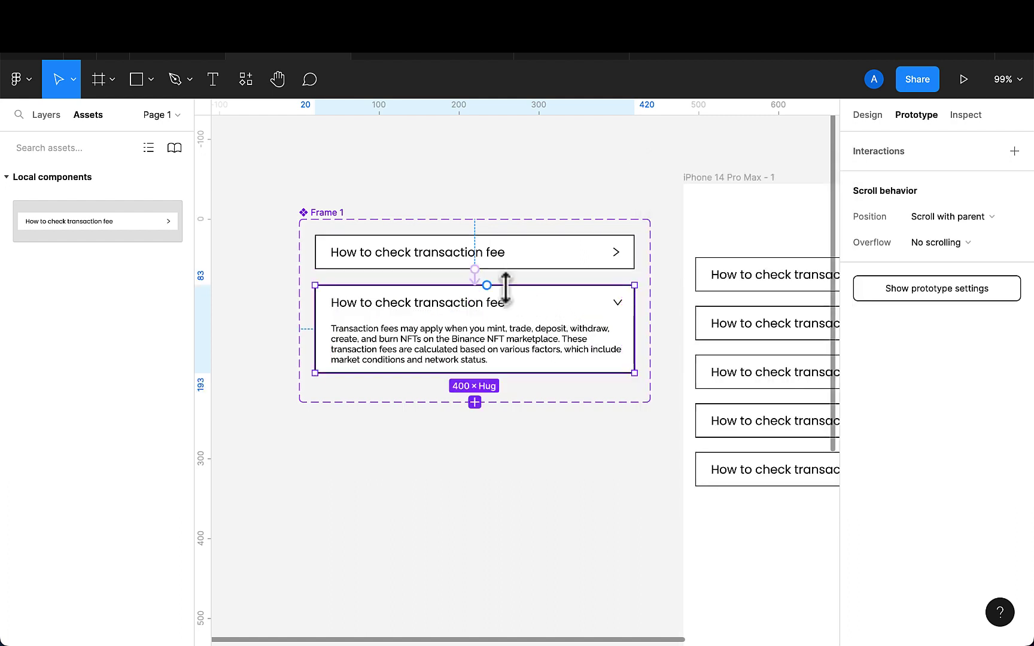
pyautogui.moveTo(496, 275); pyautogui.dragTo(492, 269)
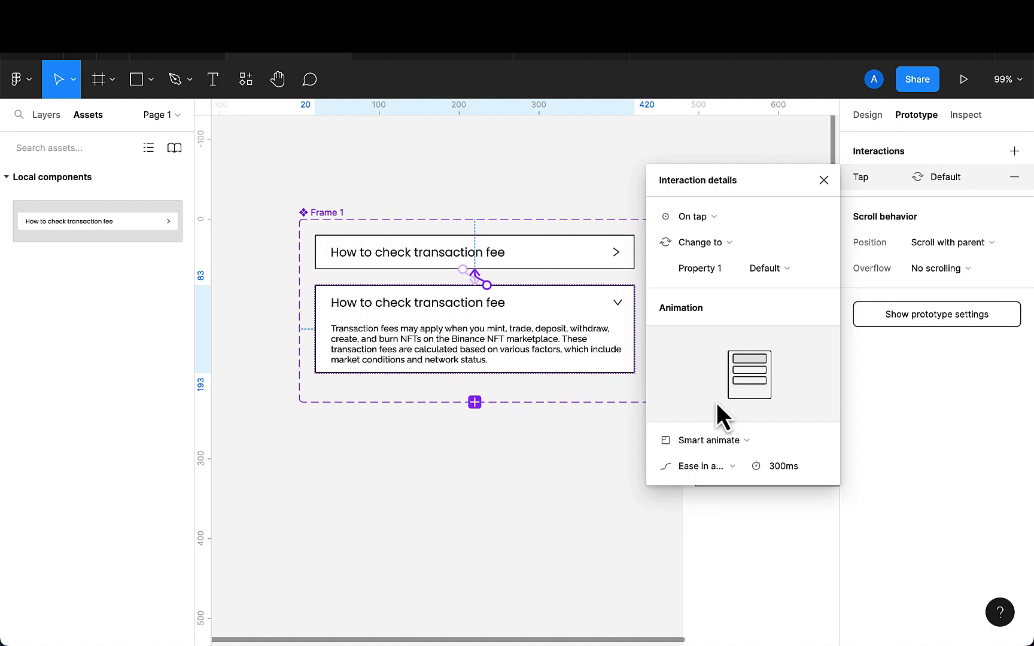
pyautogui.click(707, 441)
pyautogui.click(703, 446)
pyautogui.click(522, 481)
pyautogui.click(724, 179)
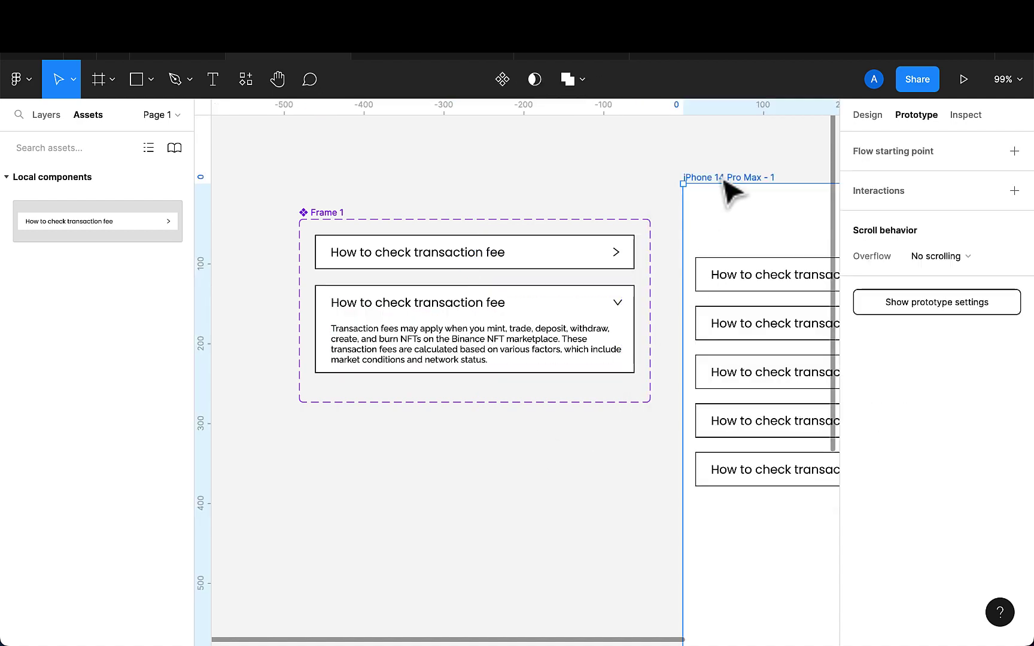
pyautogui.scroll(-5, 733, 284)
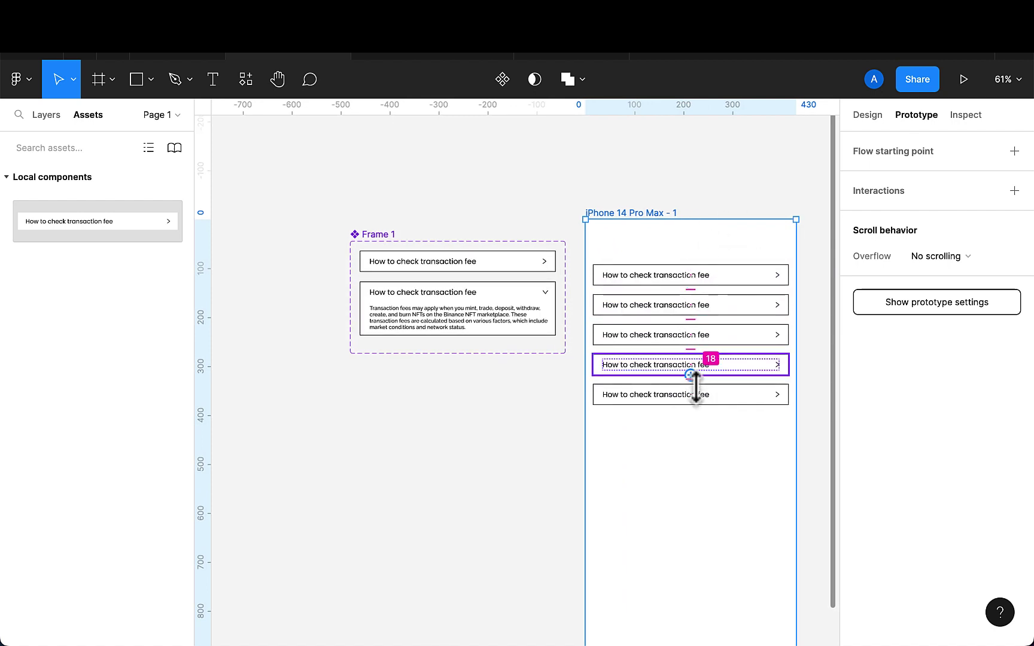
# - Present the prototype and expand then collapse the first and fifth FAQ rows
pyautogui.click(969, 85)
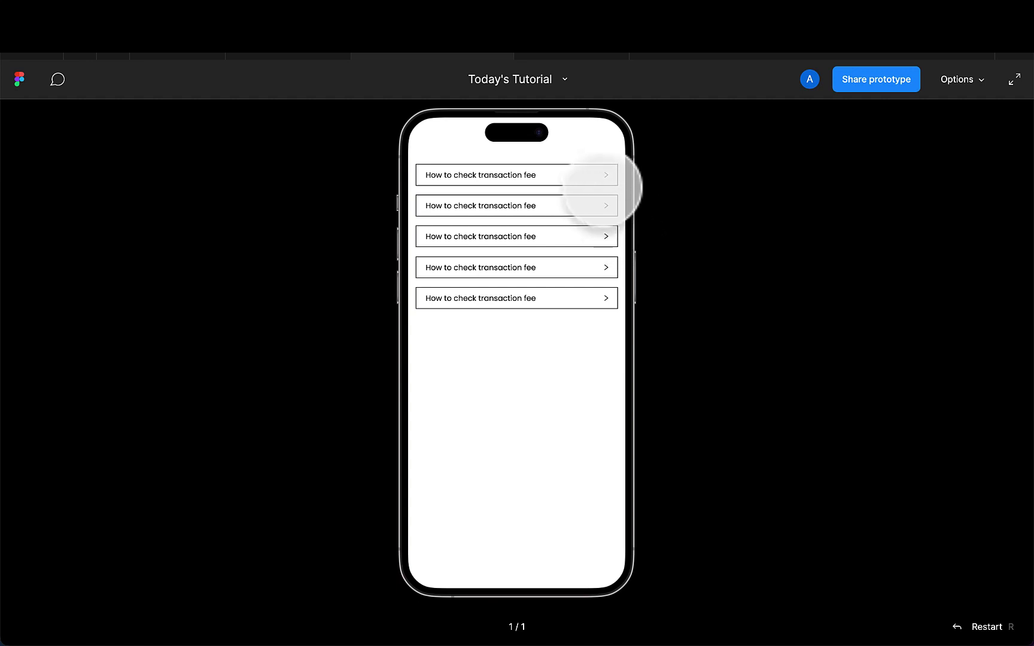
pyautogui.click(609, 175)
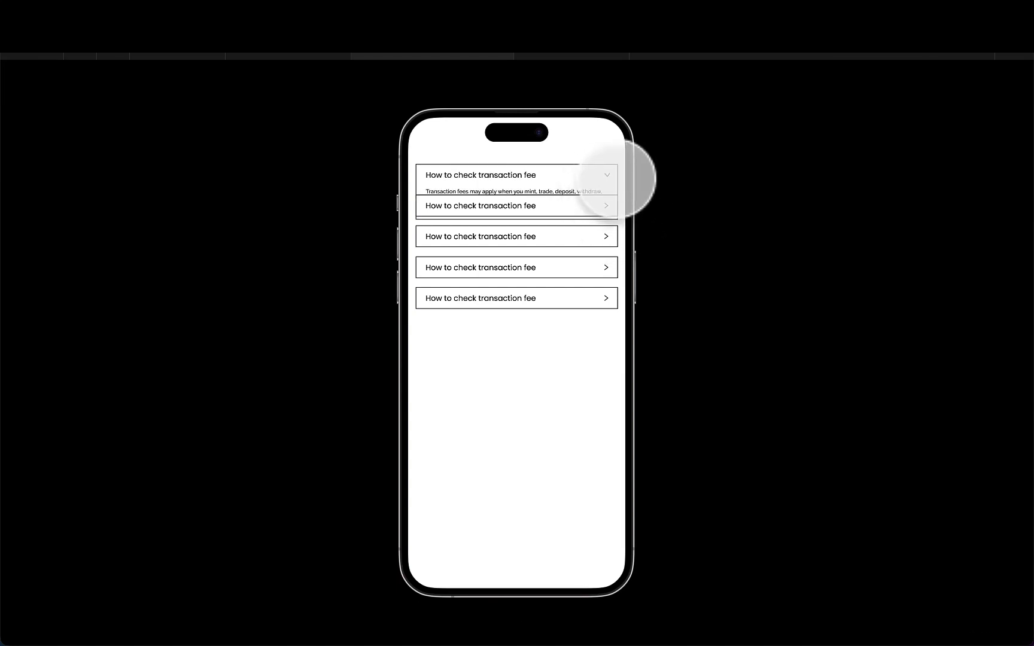
pyautogui.click(606, 175)
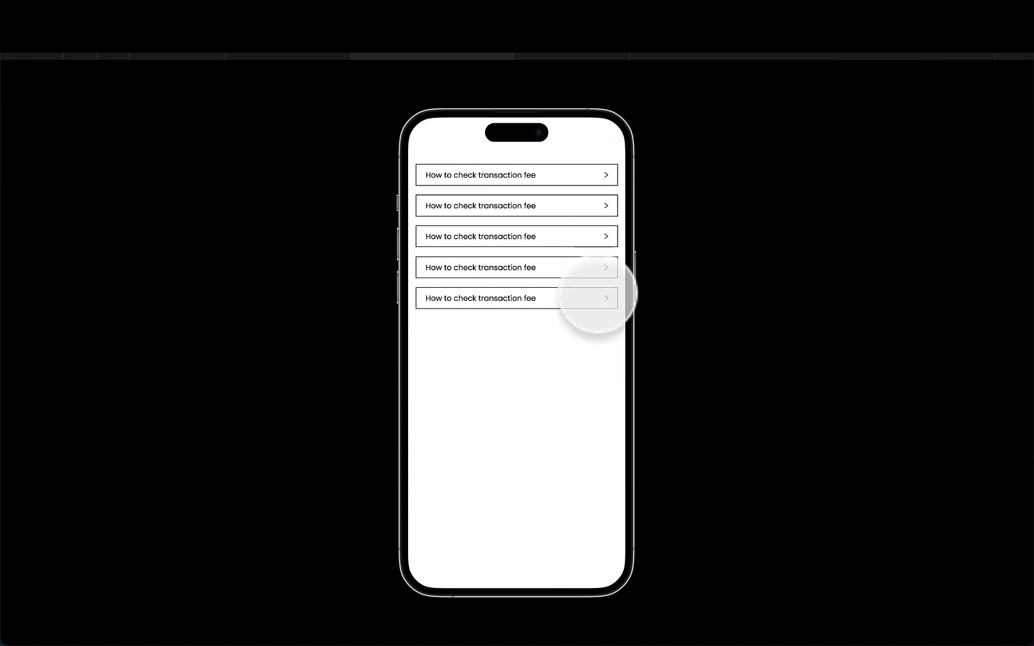
pyautogui.click(593, 298)
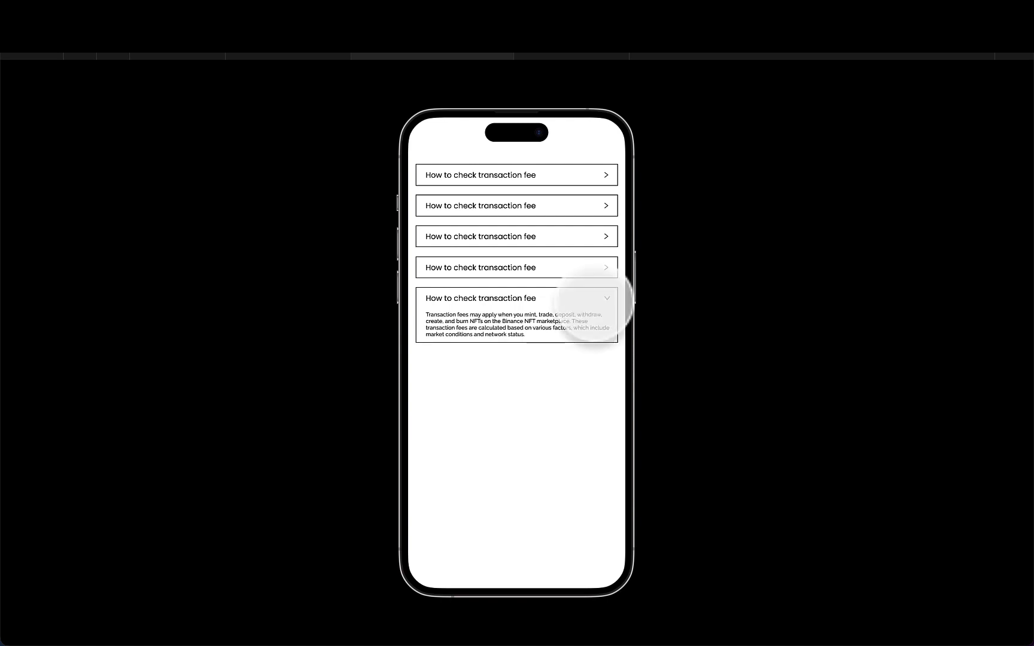
pyautogui.click(595, 302)
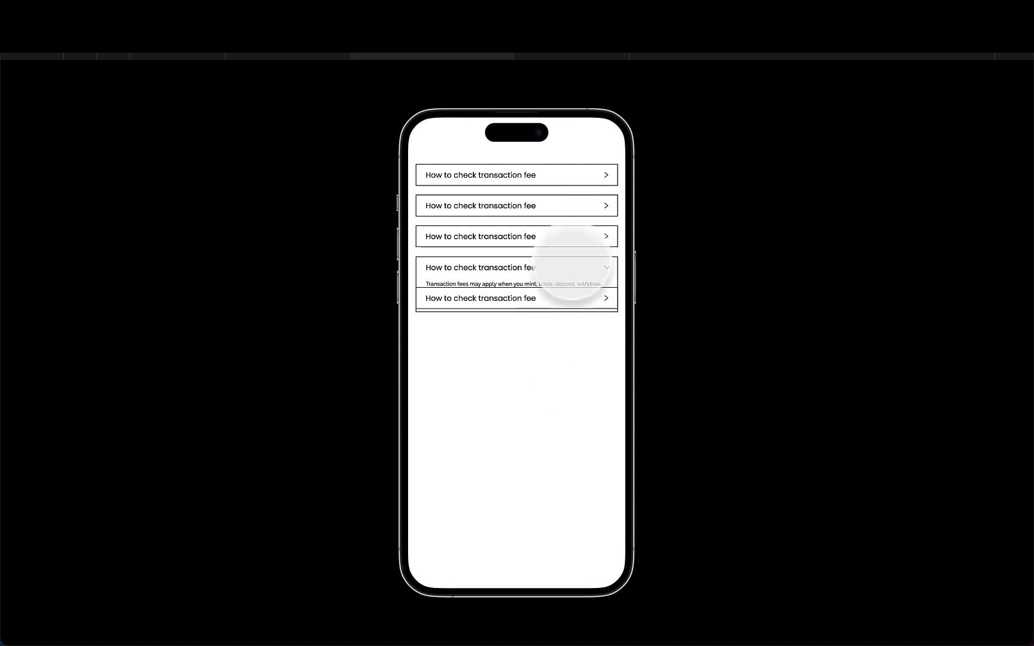
# - Leave the preview and select all five FAQ rows in the iPhone frame
pyautogui.click(297, 56)
pyautogui.hscroll(2, 637, 353)
pyautogui.scroll(-1, 637, 353)
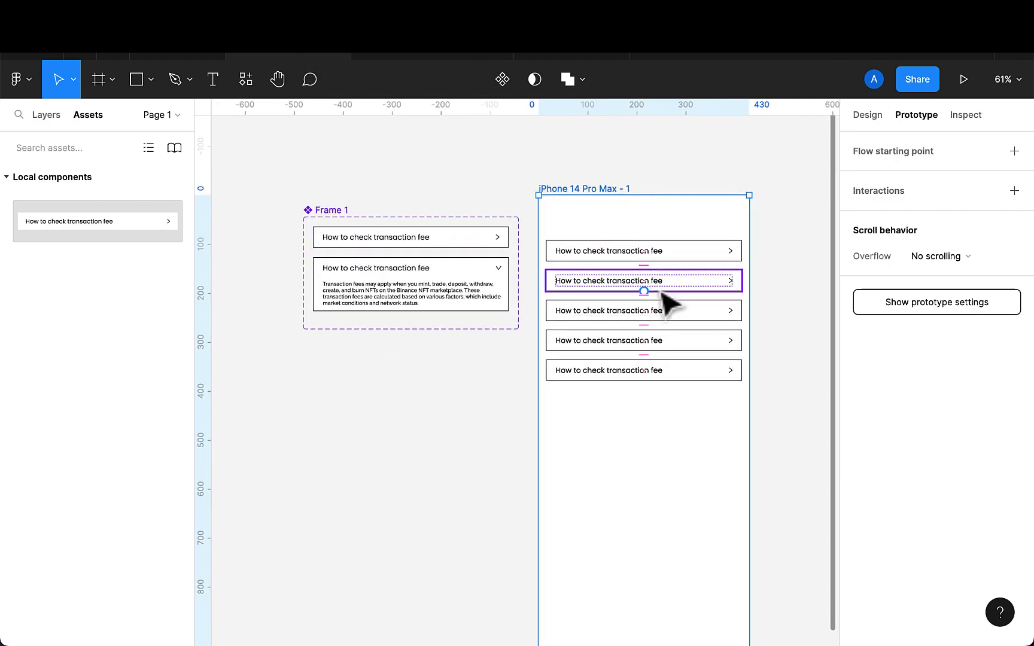
pyautogui.scroll(3, 679, 279)
pyautogui.click(682, 244)
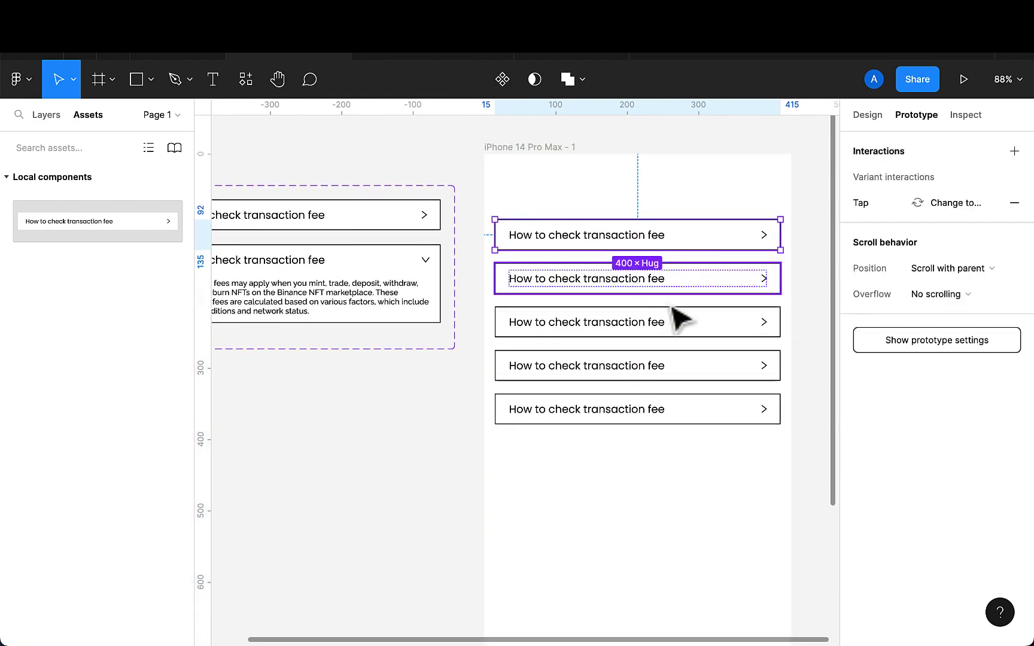
pyautogui.keyDown('shift'); pyautogui.click(674, 289); pyautogui.keyUp('shift')
pyautogui.keyDown('shift'); pyautogui.click(677, 331); pyautogui.keyUp('shift')
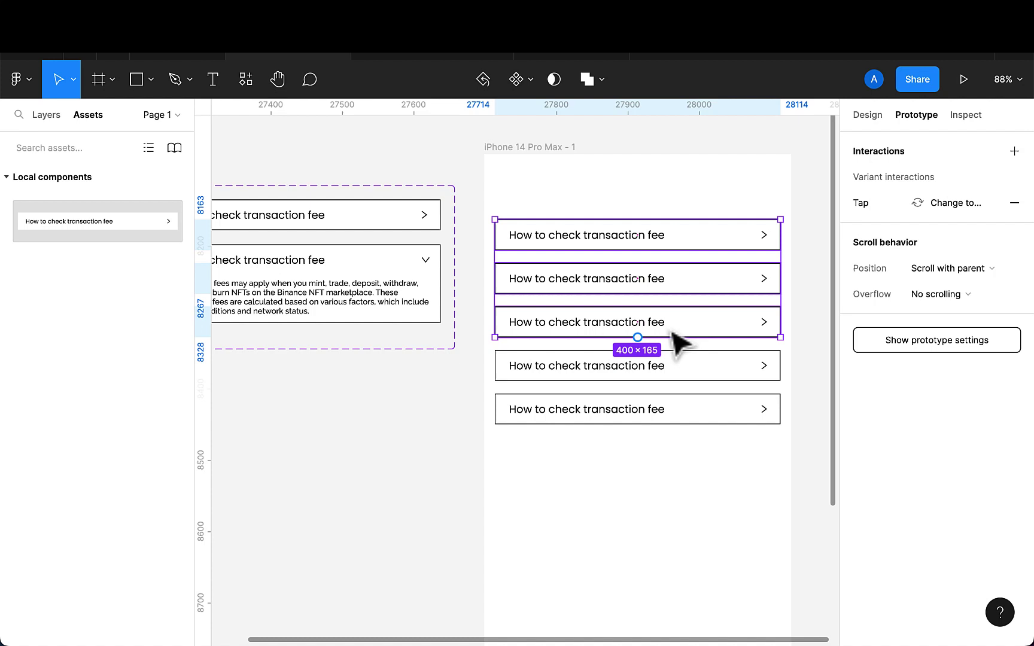
pyautogui.keyDown('shift'); pyautogui.click(676, 372); pyautogui.keyUp('shift')
pyautogui.keyDown('shift'); pyautogui.click(675, 416); pyautogui.keyUp('shift')
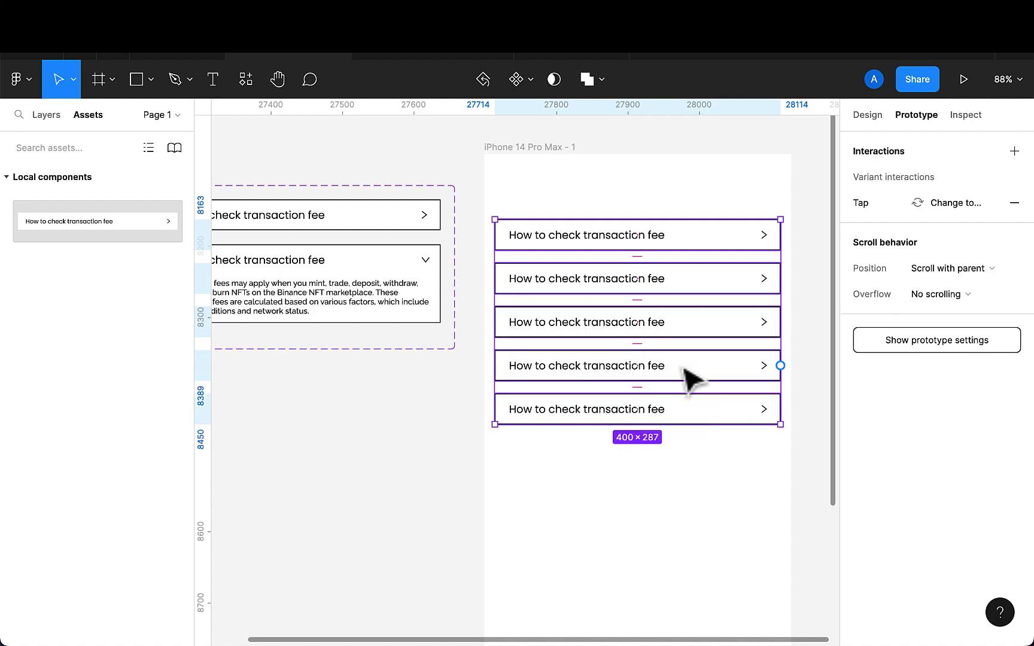
# - Wrap the rows in an auto-layout stack with a 10 gap and reopen the prototype preview
pyautogui.hotkey('shift', 'a')
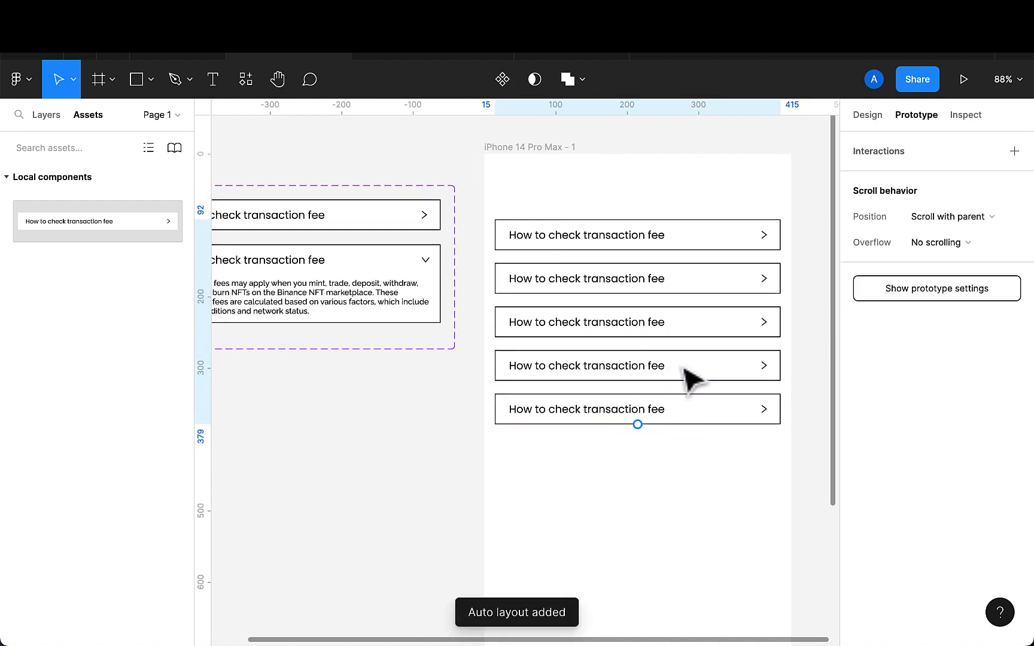
pyautogui.click(872, 120)
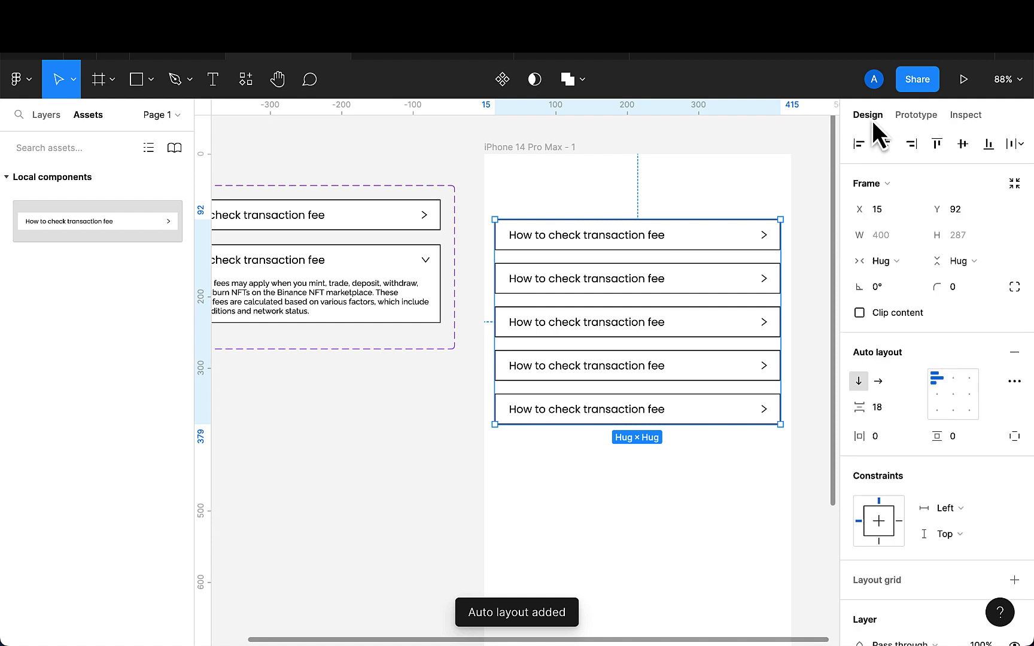
pyautogui.click(881, 410)
pyautogui.press('Down')
pyautogui.press('Down')
pyautogui.press('Down')
pyautogui.press('Down')
pyautogui.press('Down')
pyautogui.press('Down')
pyautogui.press('Down')
pyautogui.press('Down')
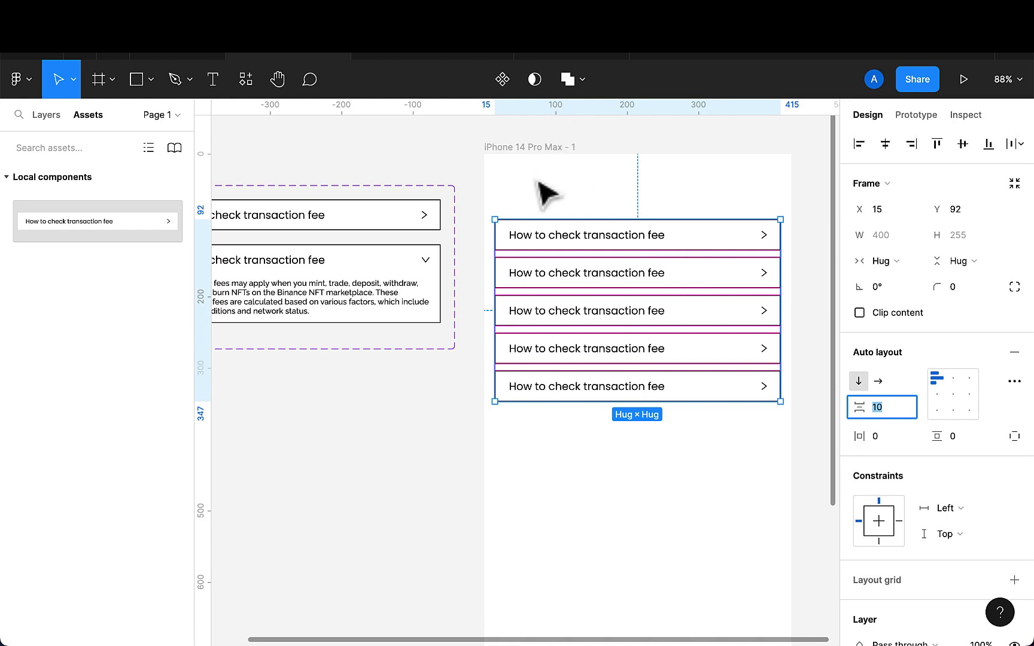
pyautogui.click(540, 160)
pyautogui.click(962, 91)
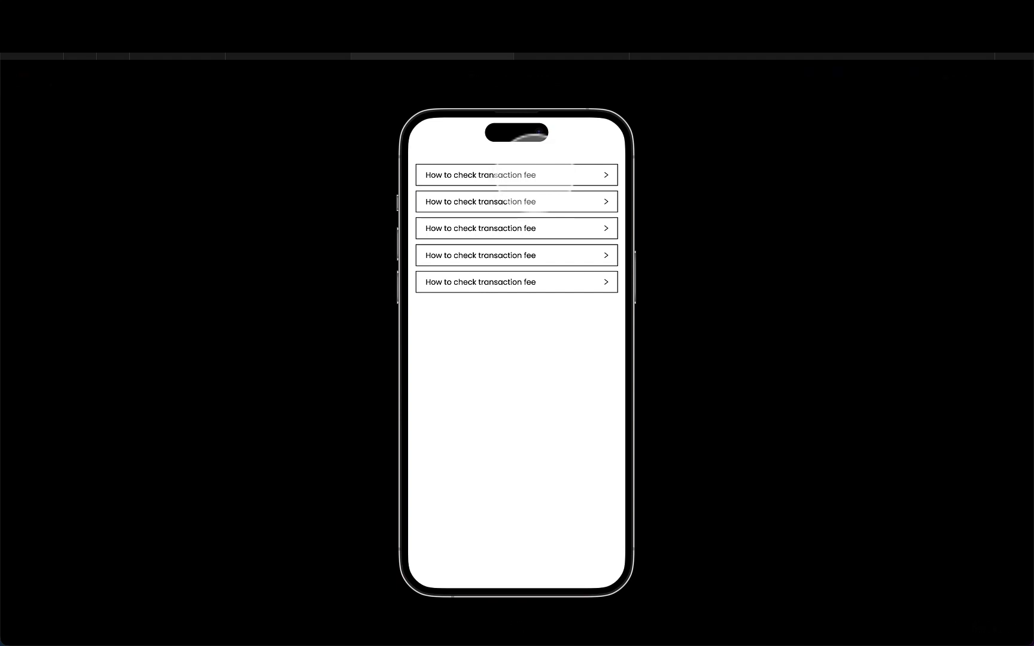
# - Expand and collapse the first three FAQ rows in the prototype, then return to the canvas
pyautogui.click(535, 174)
pyautogui.click(533, 175)
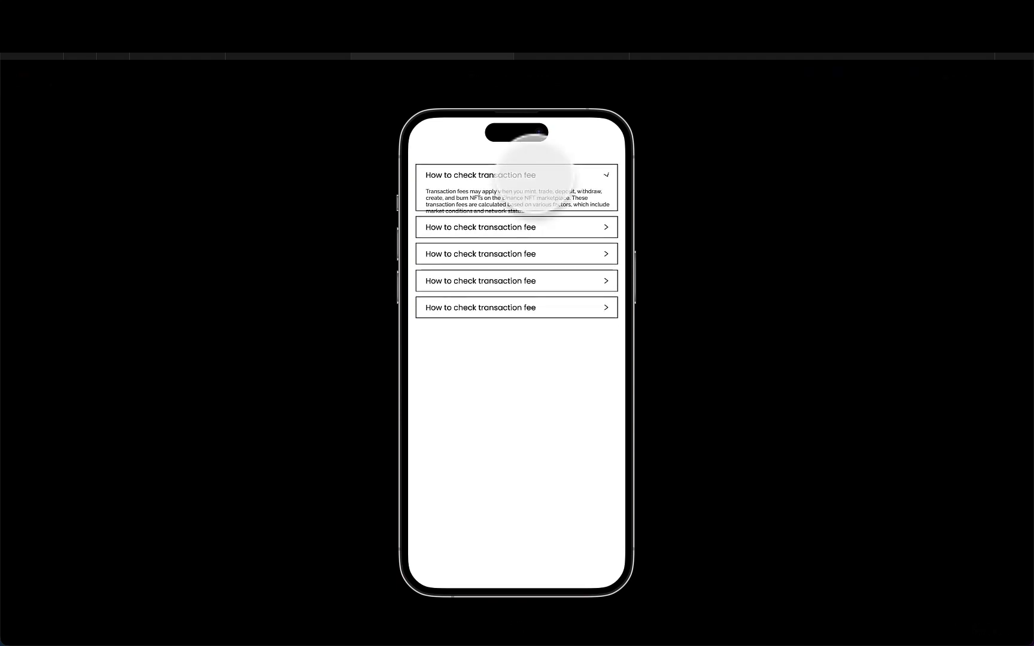
pyautogui.click(504, 202)
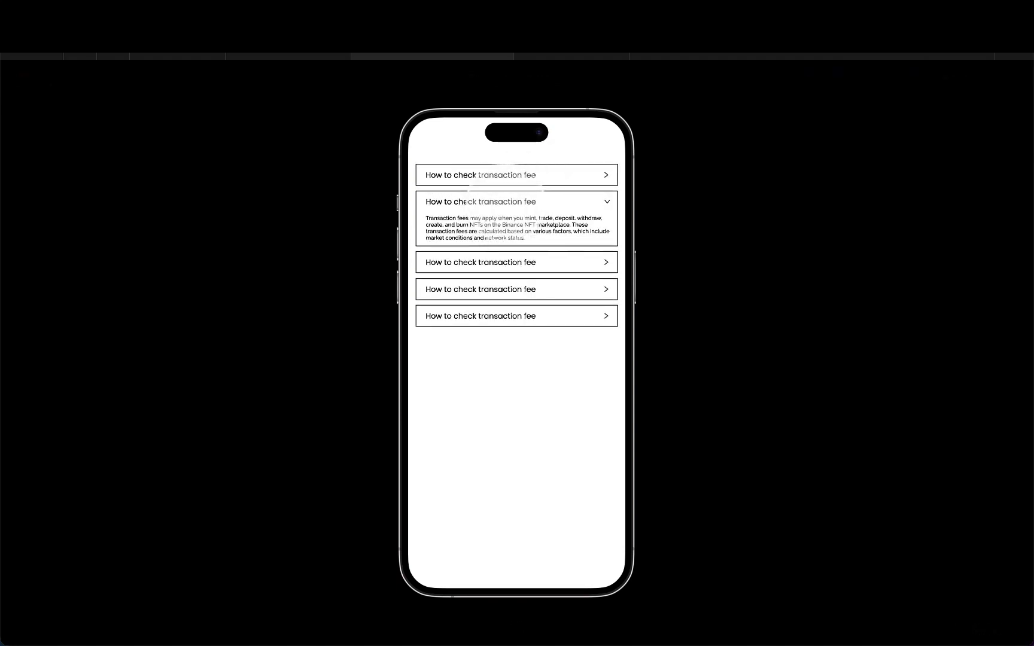
pyautogui.click(505, 202)
pyautogui.click(501, 228)
pyautogui.click(501, 228)
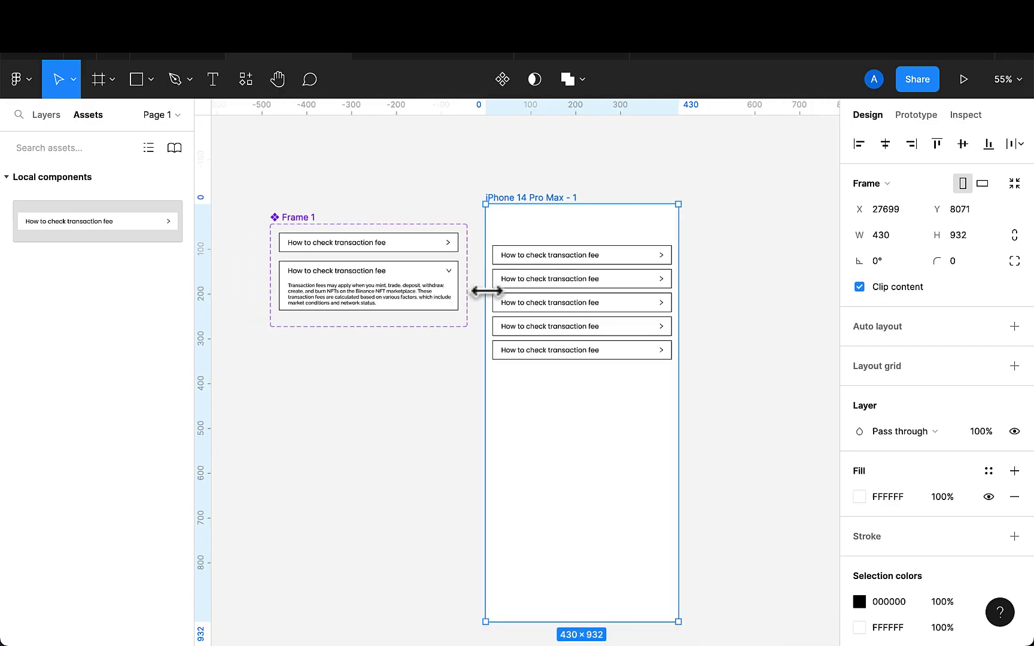
pyautogui.hscroll(2, 521, 300)
pyautogui.click(774, 278)
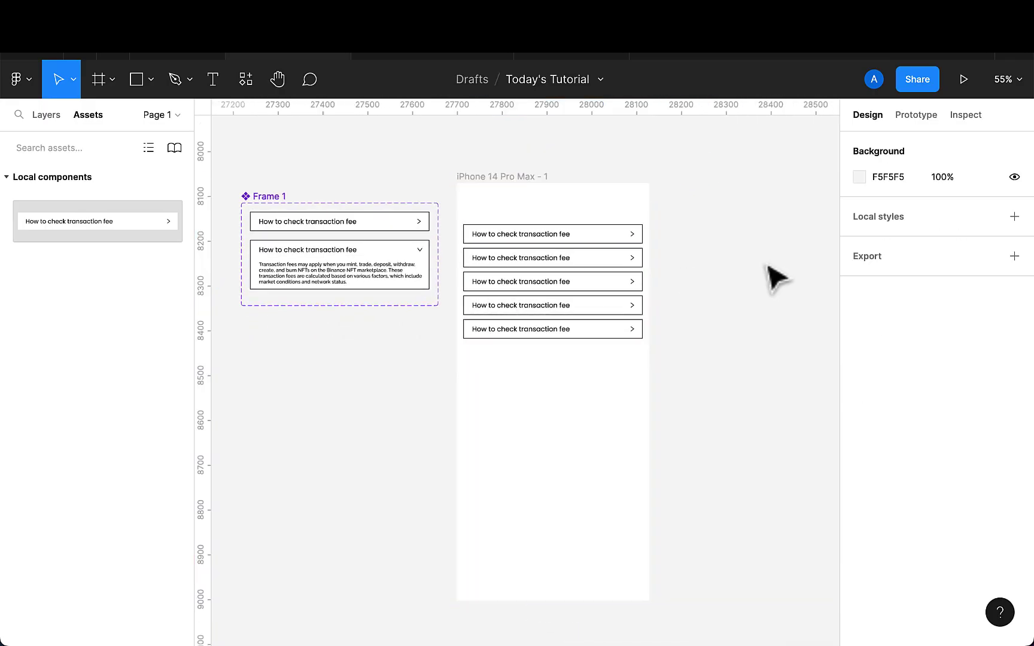
# - Paste the header and footer into the iPhone 14 Pro Max frame and preview it as a prototype
pyautogui.hotkey('ctrl', 'v')
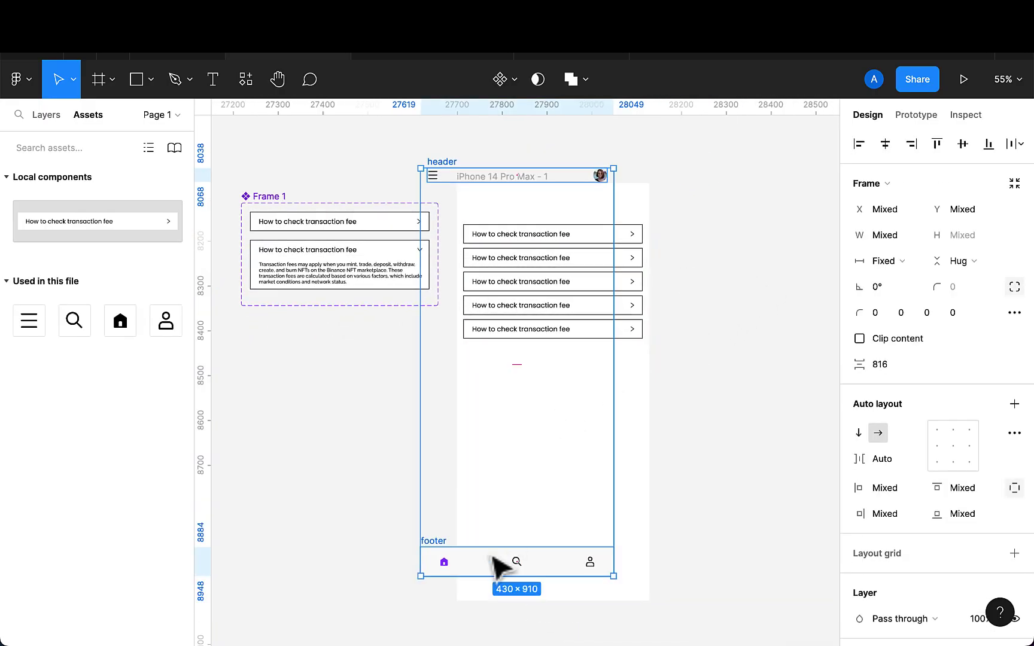
pyautogui.hotkey('ctrl', 'z')
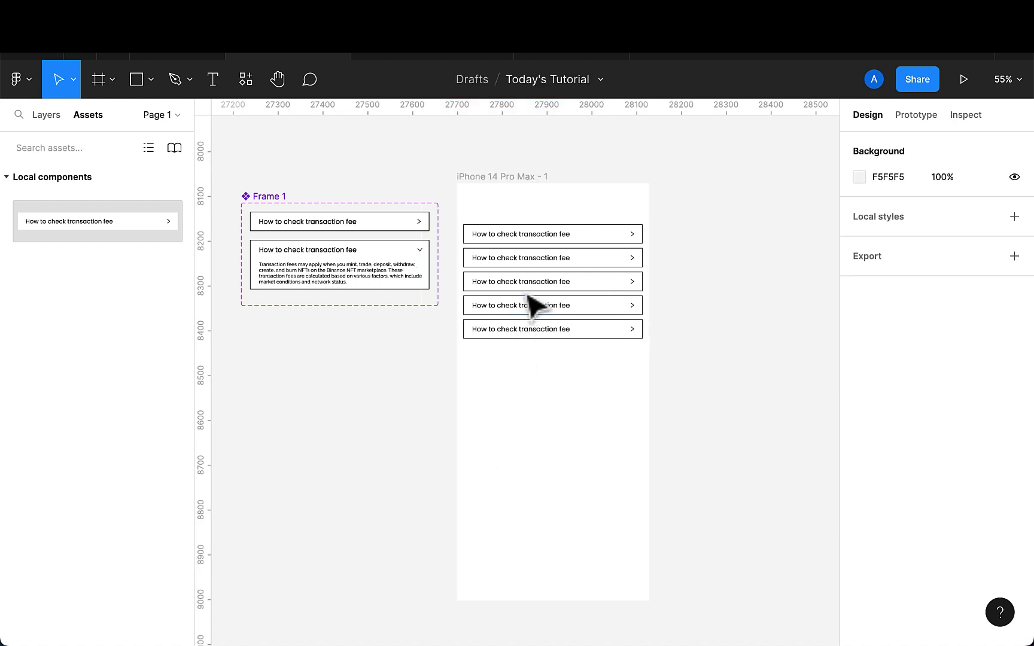
pyautogui.click(494, 178)
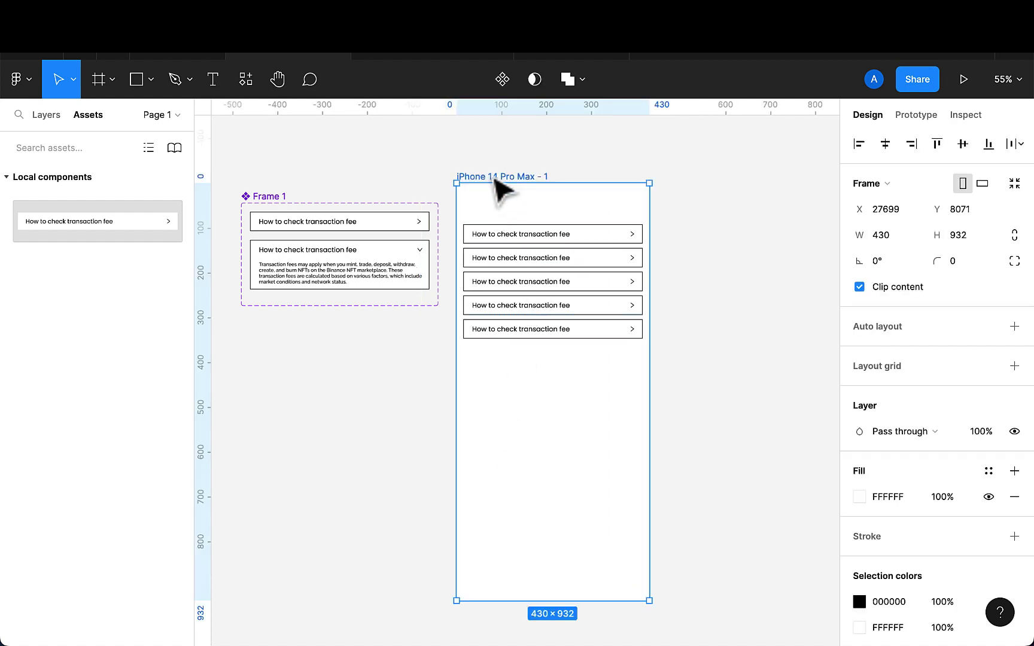
pyautogui.hotkey('ctrl', 'v')
pyautogui.click(685, 203)
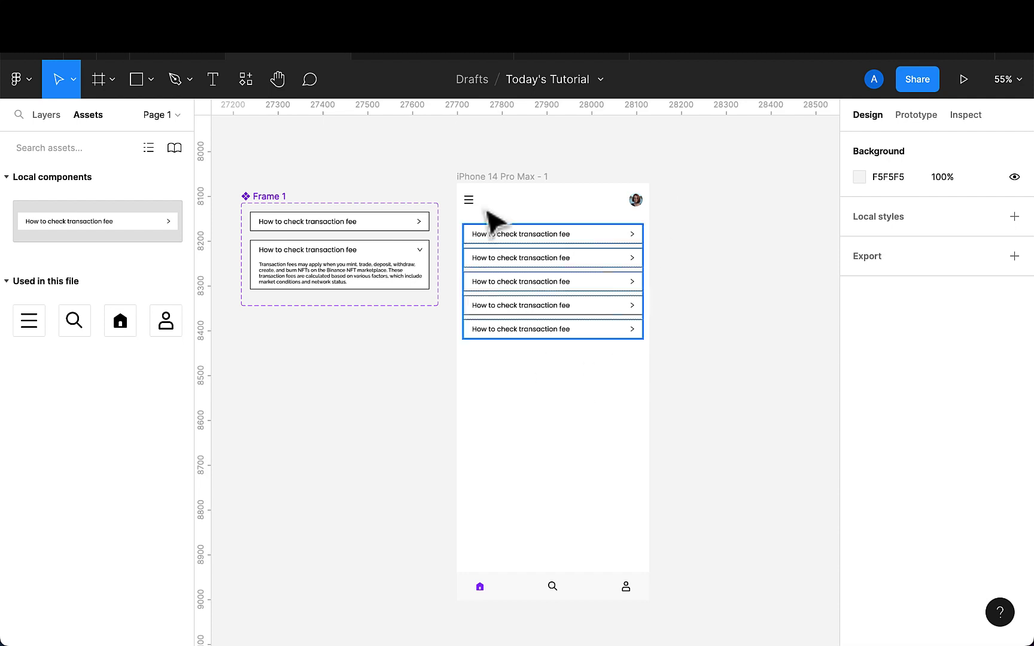
pyautogui.click(495, 179)
pyautogui.hotkey('ctrl', 'alt', 'Return')
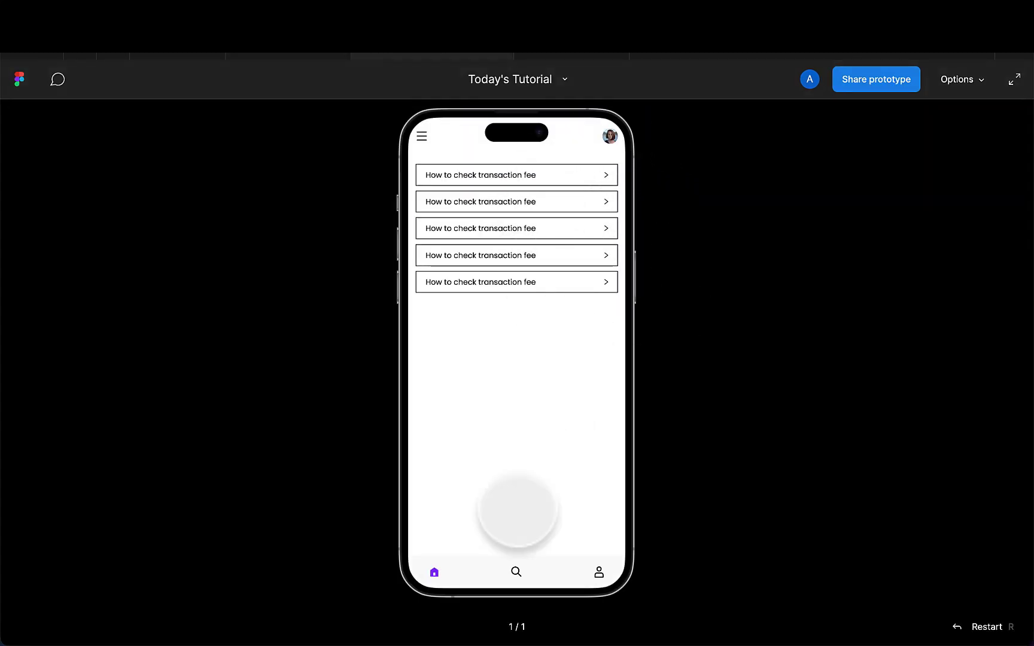
# - Toggle the first three FAQ rows open and closed, then go back to the editor
pyautogui.click(565, 174)
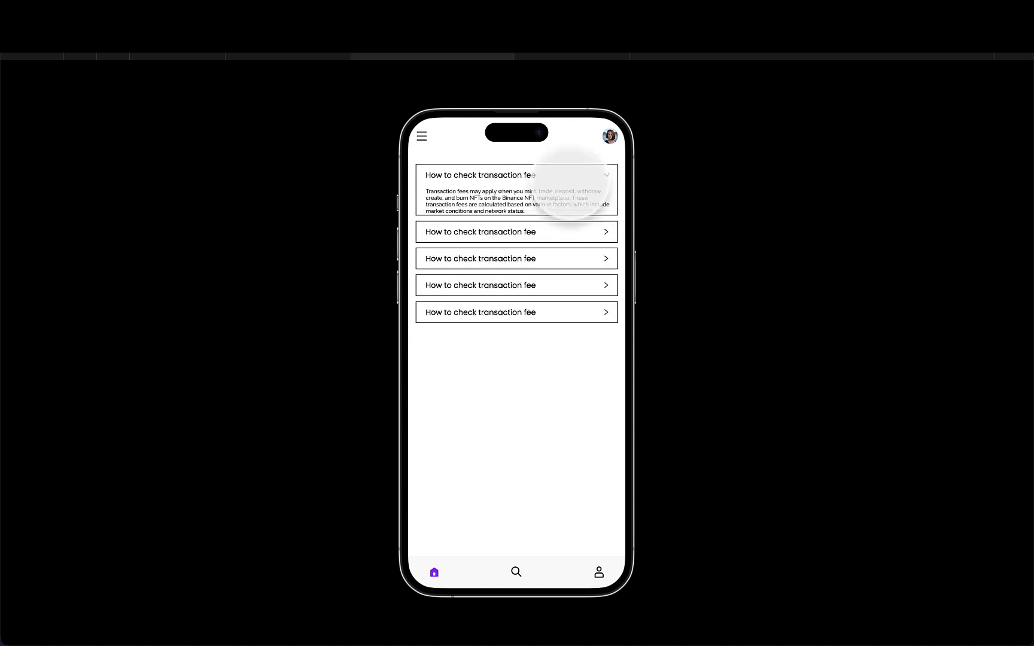
pyautogui.click(554, 173)
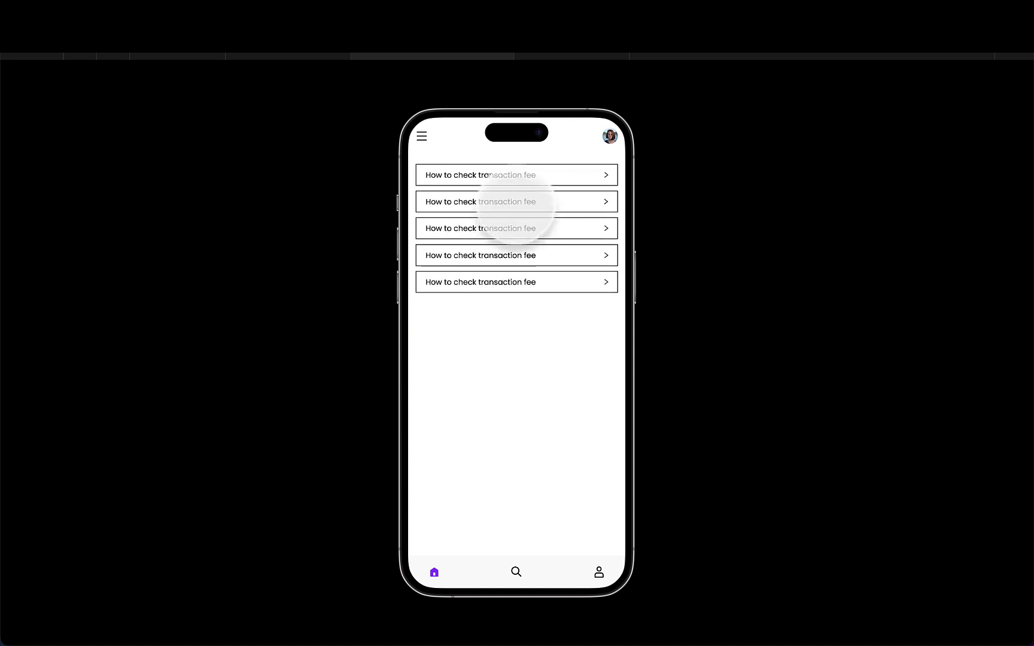
pyautogui.click(518, 202)
pyautogui.click(497, 236)
pyautogui.click(501, 229)
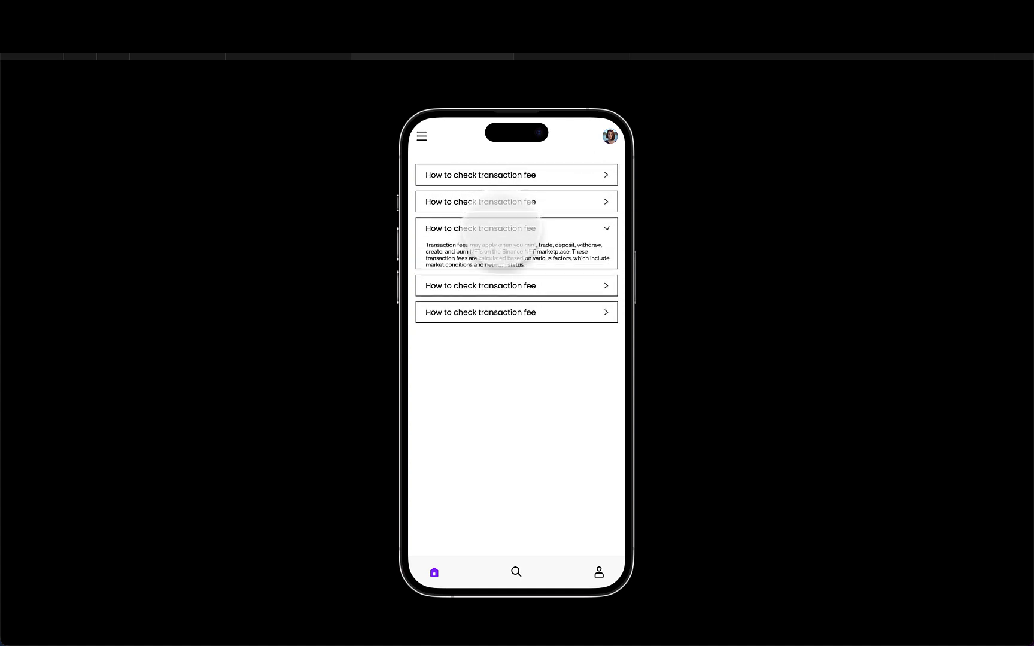
pyautogui.click(300, 55)
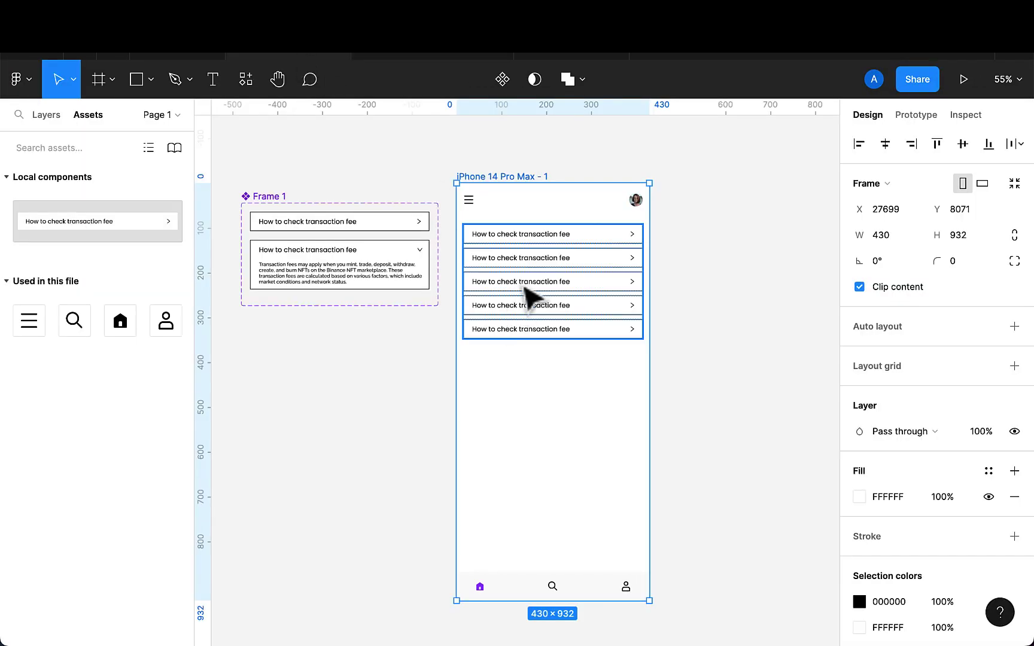
# - Nudge the FAQ list down to Y 172 and add a 'FAQs' text above it, aligned with the menu icon
pyautogui.click(512, 247)
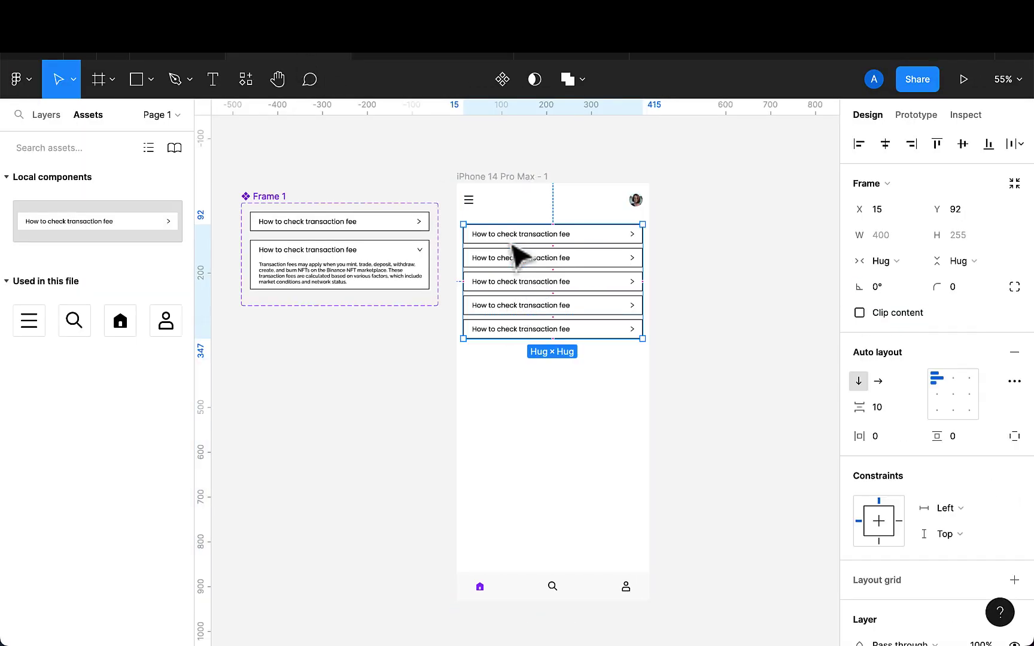
pyautogui.hotkey('shift', 'Down')
pyautogui.hotkey('shift', 'Down')
pyautogui.hotkey('shift', 'Down')
pyautogui.hotkey('shift', 'Down')
pyautogui.hotkey('shift', 'Down')
pyautogui.hotkey('shift', 'Down')
pyautogui.hotkey('shift', 'Down')
pyautogui.hotkey('shift', 'Down')
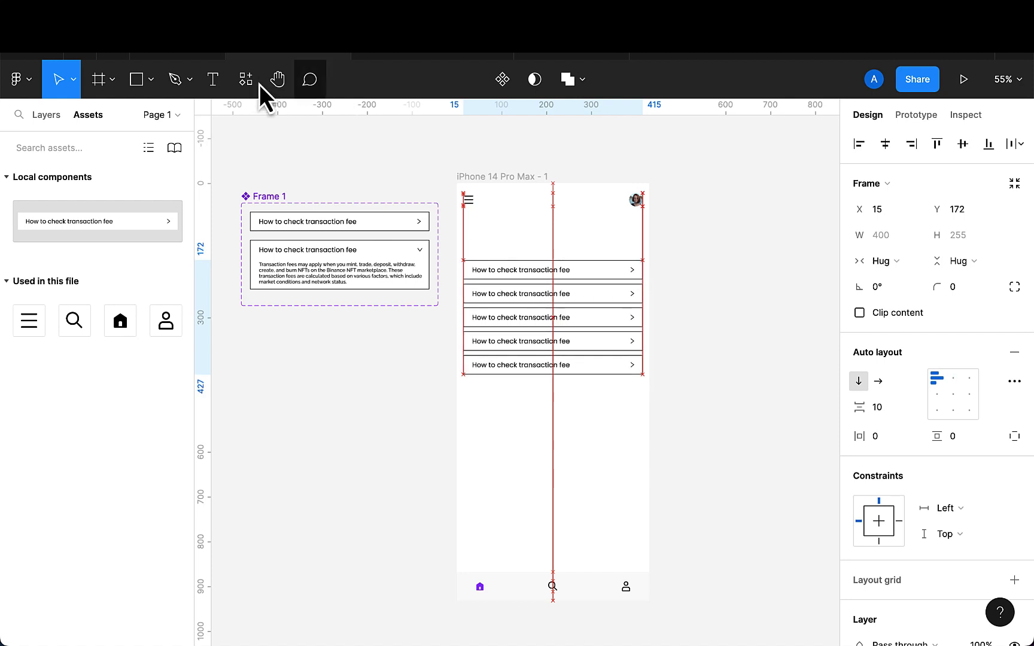
pyautogui.click(212, 79)
pyautogui.click(472, 240)
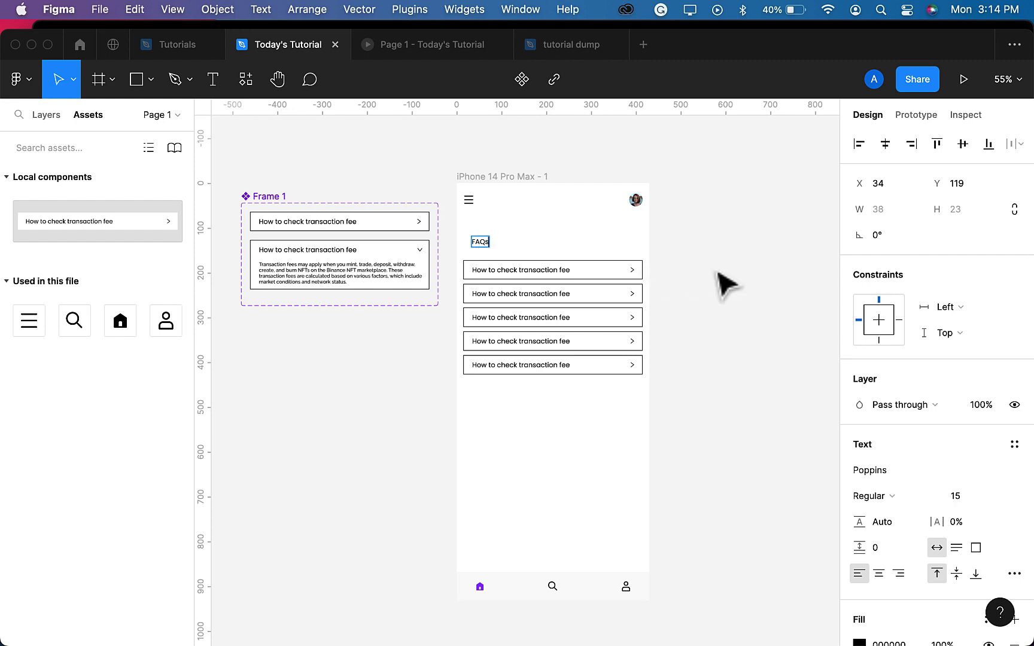
pyautogui.scroll(5, 542, 218)
pyautogui.moveTo(445, 274); pyautogui.dragTo(431, 278)
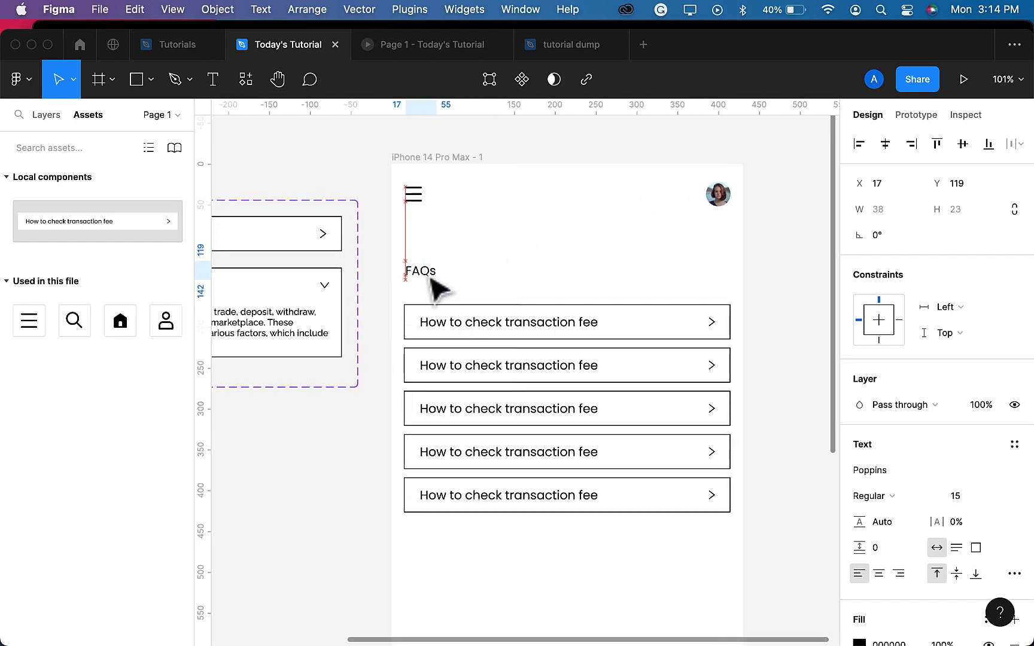
# - Set the FAQs title to Poppins Medium and open the iPhone frame as a prototype
pyautogui.click(911, 500)
pyautogui.click(906, 526)
pyautogui.click(807, 417)
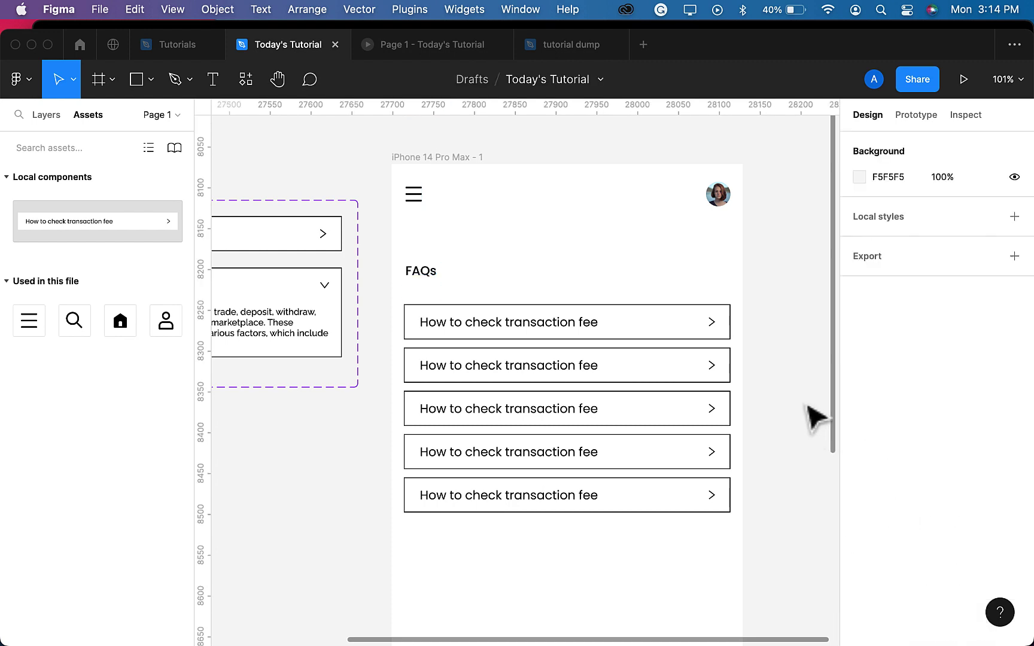
pyautogui.click(464, 157)
pyautogui.click(958, 88)
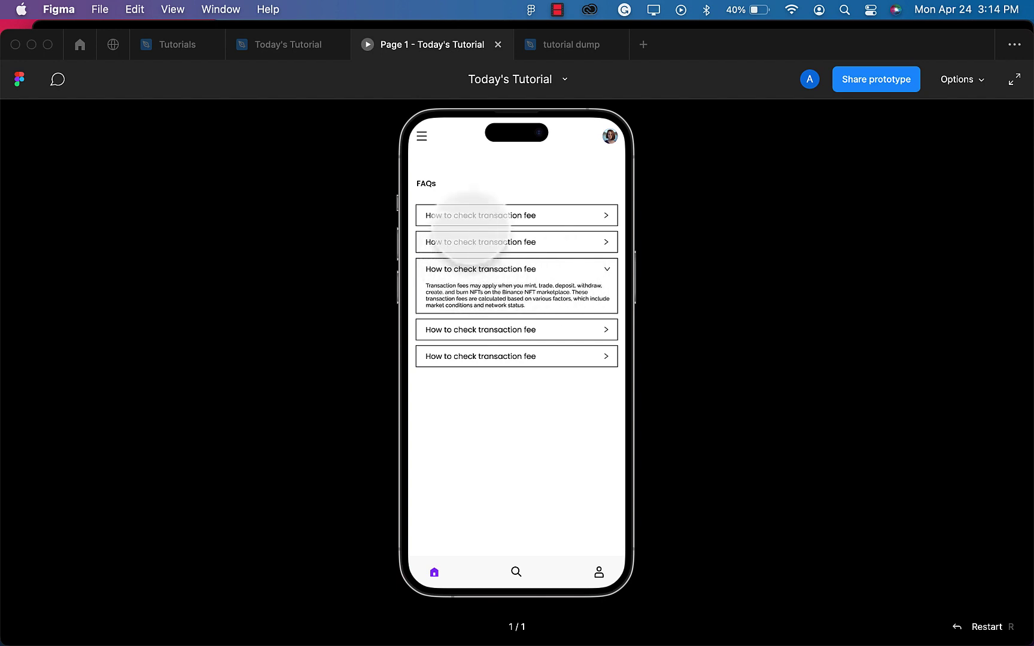
# - Expand and collapse the first four FAQ rows, then return to the Today's Tutorial file and zoom out
pyautogui.click(479, 242)
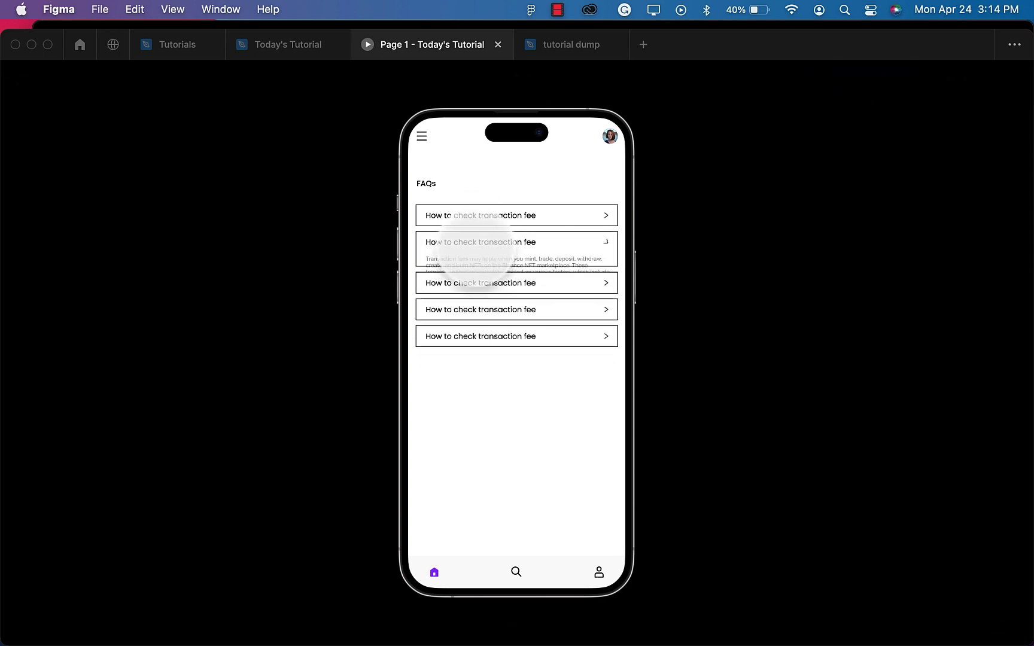
pyautogui.click(476, 217)
pyautogui.click(474, 216)
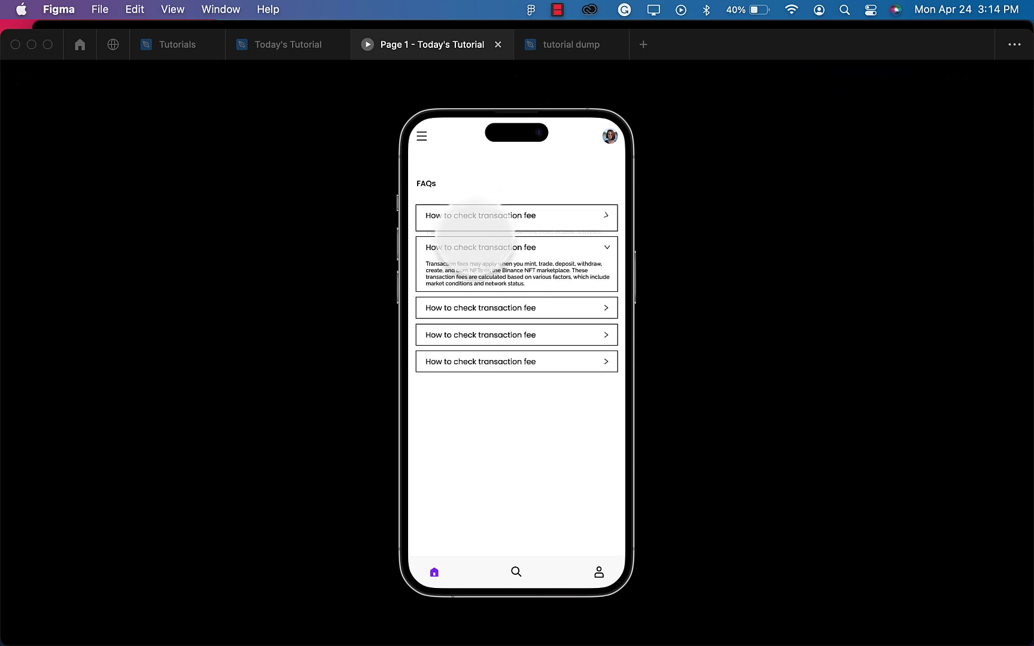
pyautogui.click(476, 242)
pyautogui.click(476, 270)
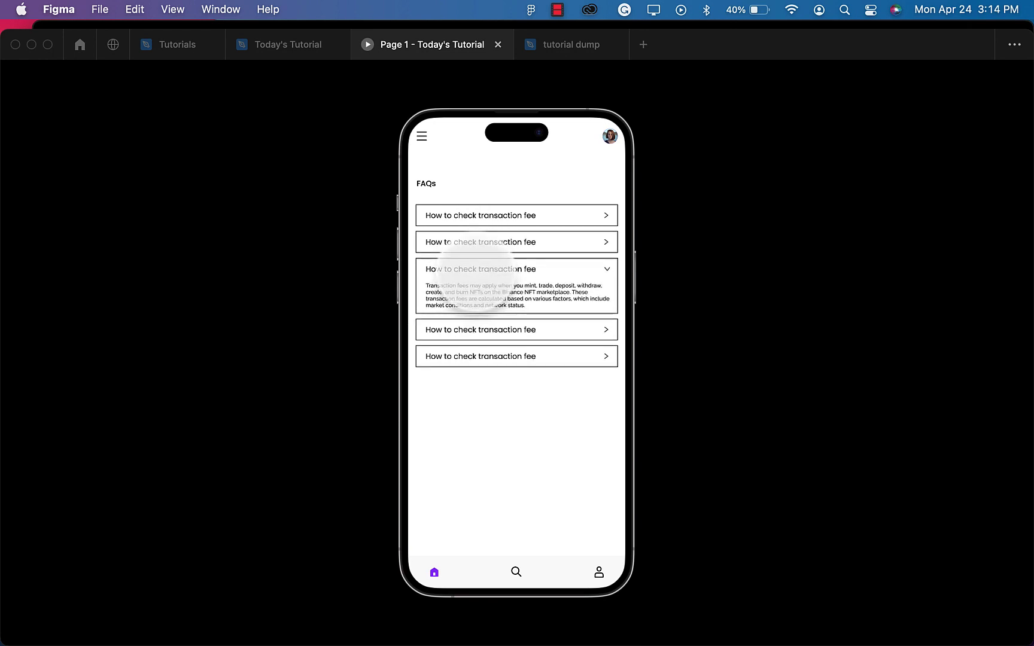
pyautogui.click(474, 271)
pyautogui.click(475, 295)
pyautogui.click(474, 296)
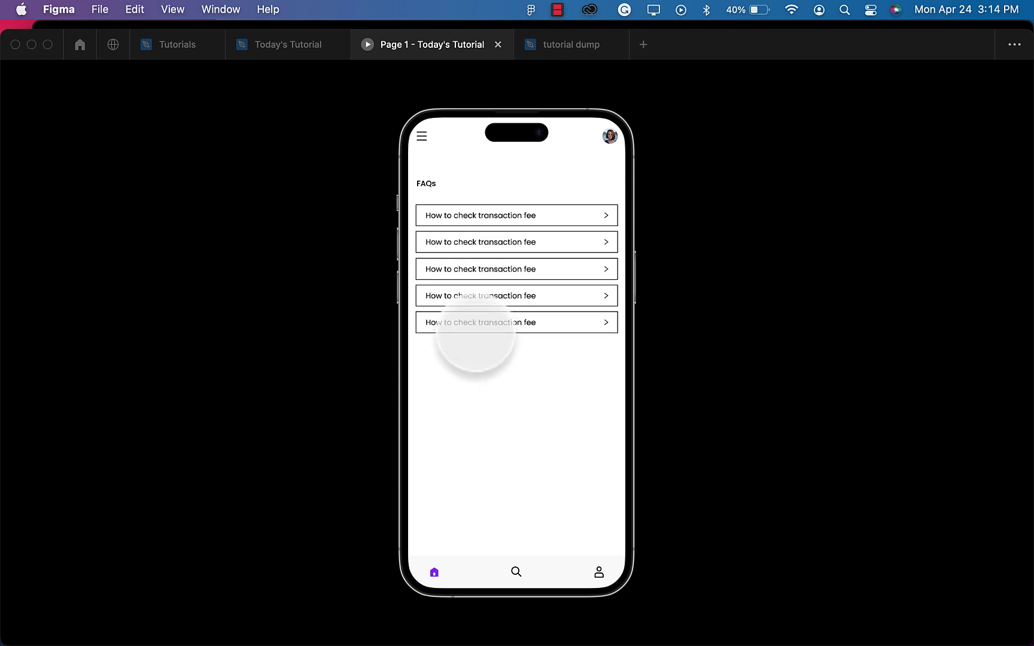
pyautogui.click(310, 53)
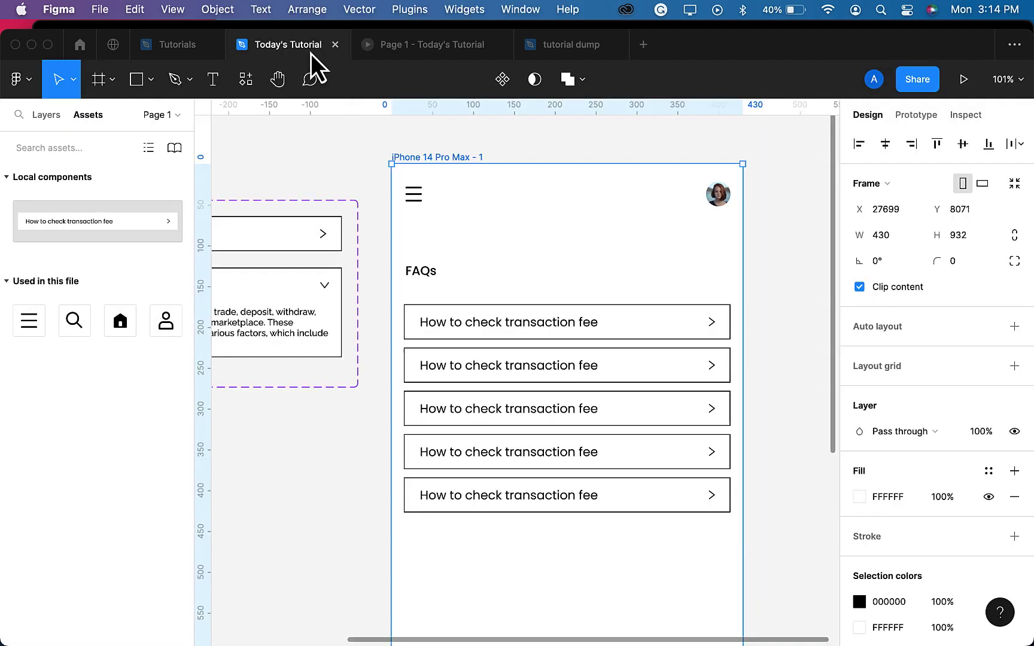
pyautogui.scroll(-5, 610, 389)
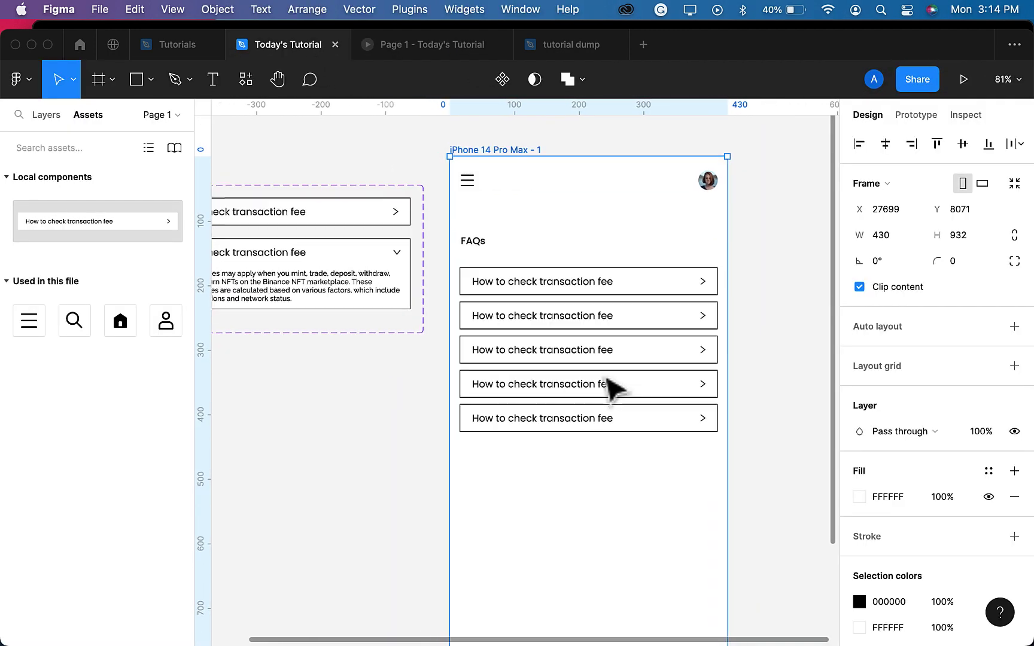
pyautogui.scroll(-5, 610, 389)
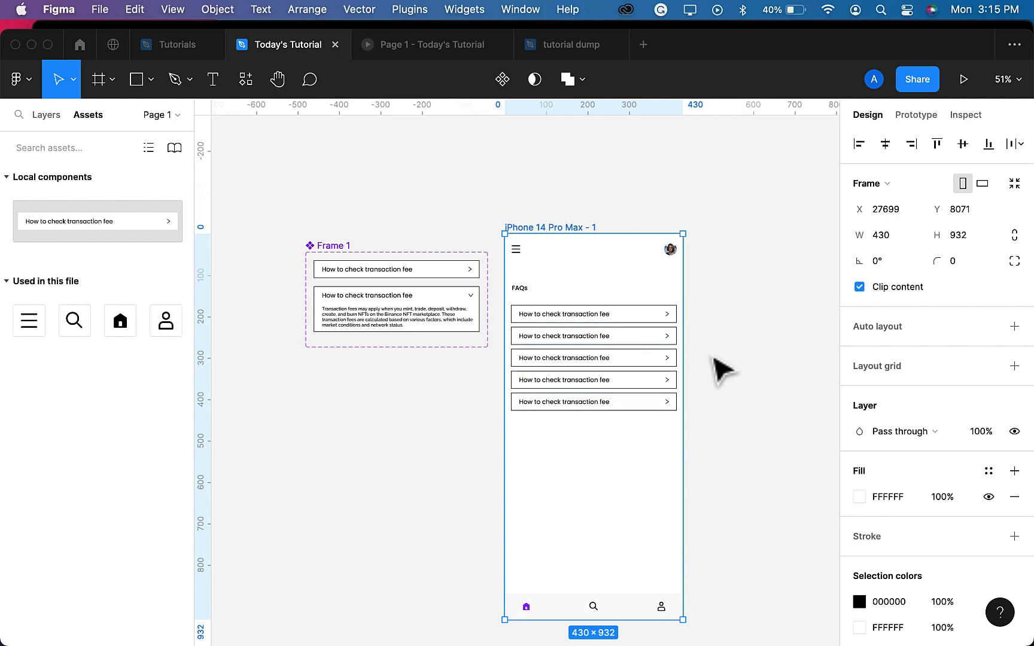